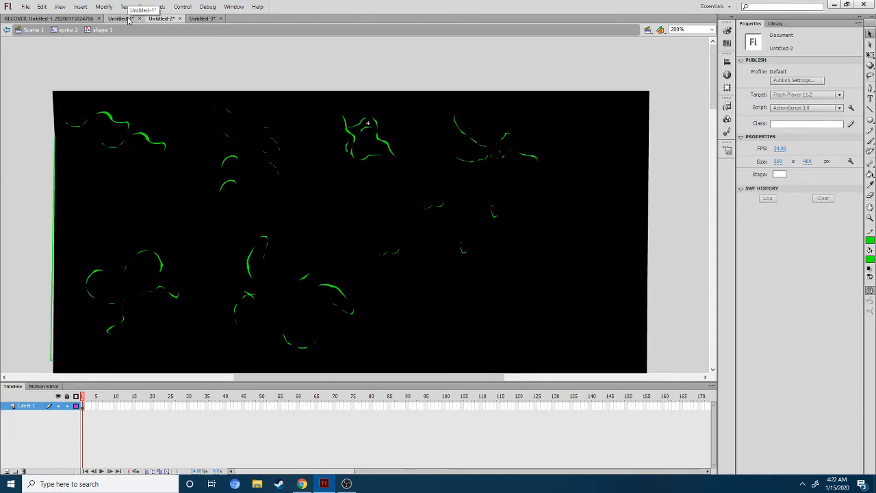
Play the green shard animation in the Untitled-1 document and return to frame 1.
{"action": "left_click", "coordinate": [128, 19]}
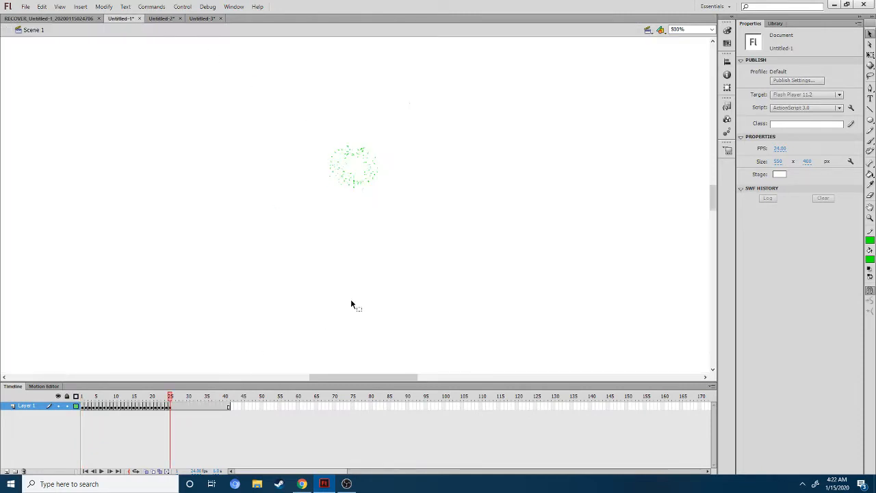
{"action": "key", "text": "ctrl+2"}
{"action": "key", "text": "ctrl+="}
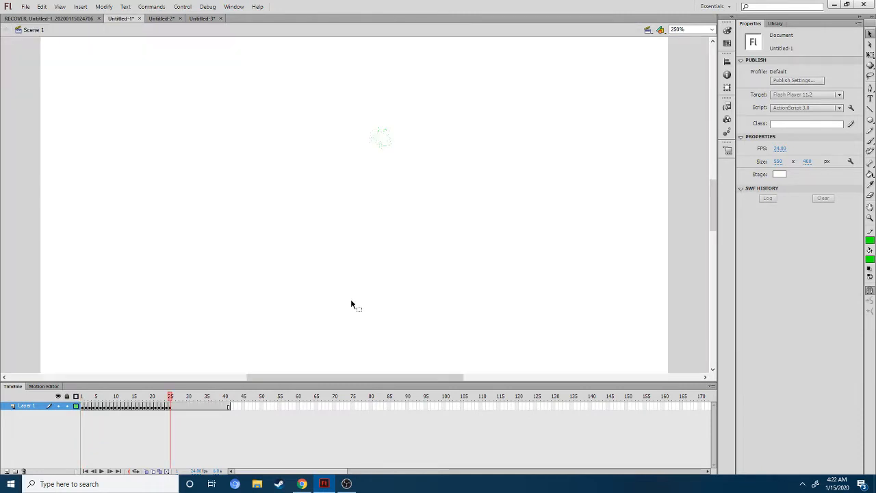
{"action": "key", "text": "Return"}
{"action": "left_click", "coordinate": [108, 406]}
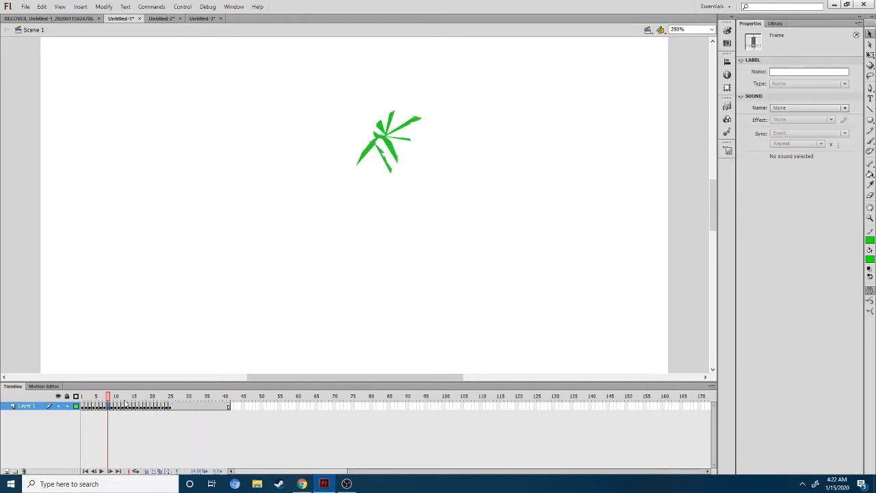
{"action": "left_click", "coordinate": [82, 397]}
{"action": "left_click", "coordinate": [302, 121]}
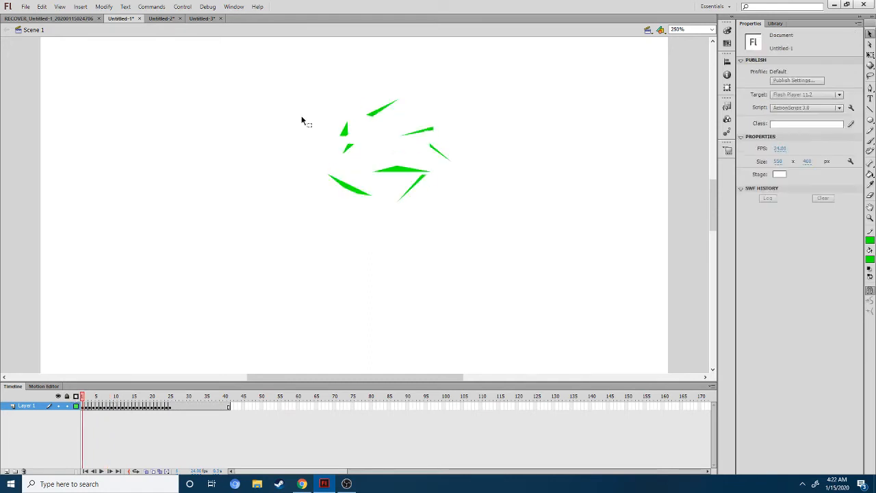
Sketch a thin green triangle outline below the shards with the Line tool and undo it.
{"action": "left_click", "coordinate": [870, 108]}
{"action": "mouse_move", "coordinate": [373, 309]}
{"action": "left_mouse_down"}
{"action": "mouse_move", "coordinate": [472, 242]}
{"action": "mouse_move", "coordinate": [425, 303]}
{"action": "mouse_move", "coordinate": [375, 310]}
{"action": "left_mouse_up"}
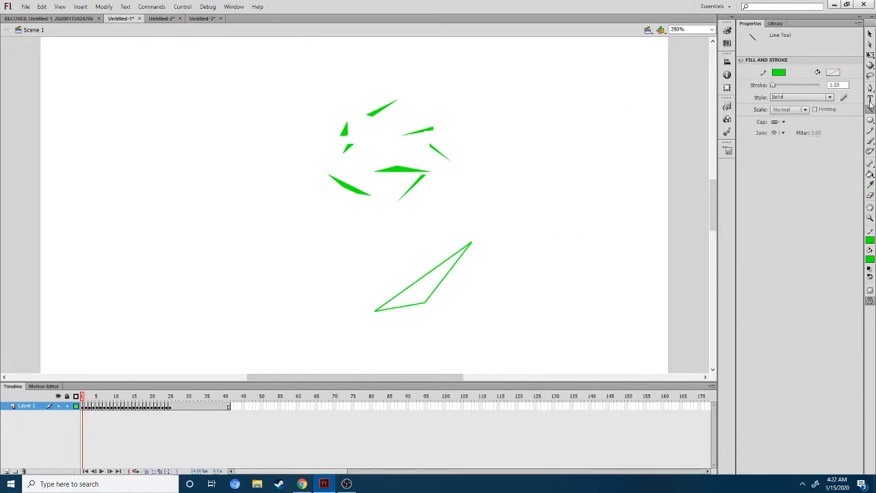
{"action": "key", "text": "ctrl+z"}
{"action": "key", "text": "ctrl+z"}
{"action": "key", "text": "ctrl+z"}
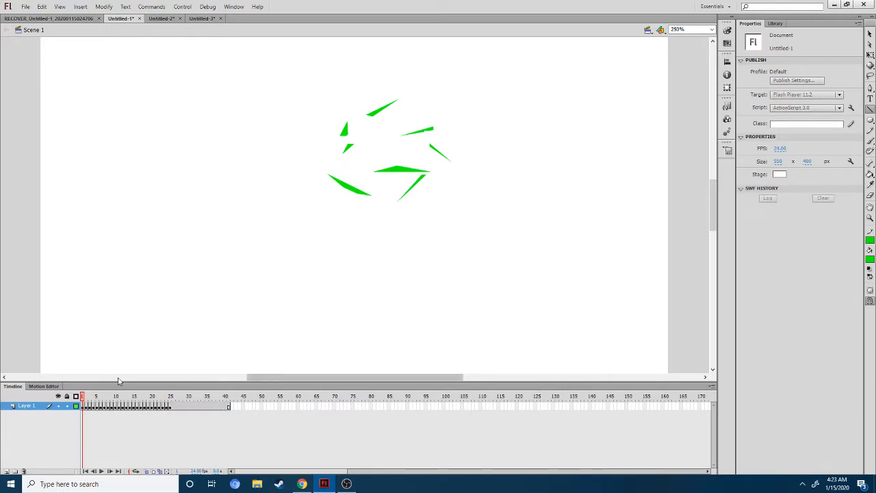
Replay the shard animation and scrub through its frames from 1 to 41.
{"action": "key", "text": "Return"}
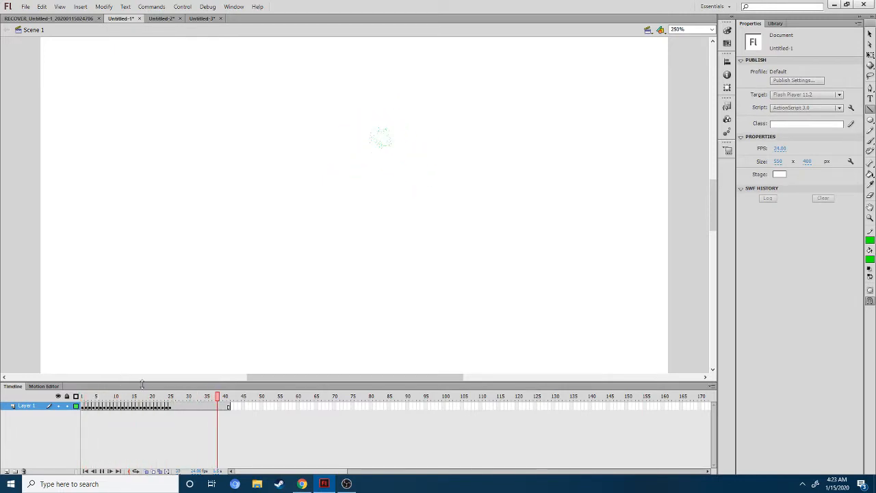
{"action": "left_click", "coordinate": [81, 397]}
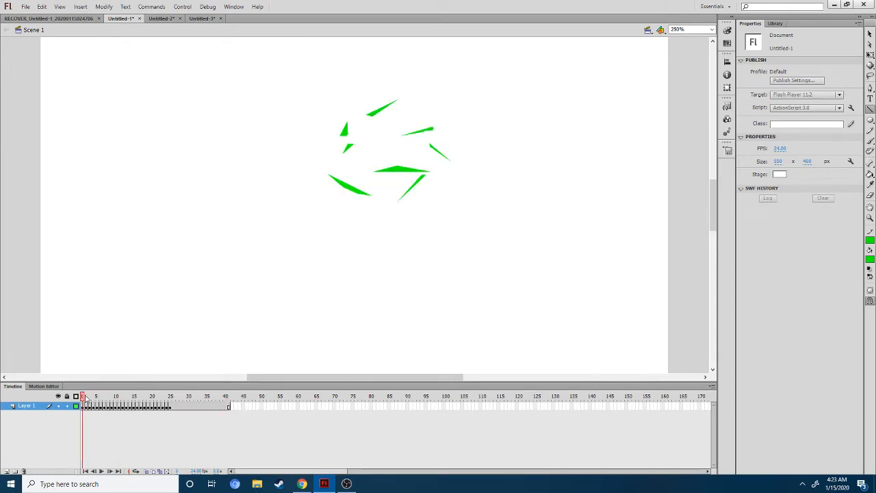
{"action": "left_click_drag", "start_coordinate": [83, 397], "coordinate": [229, 390]}
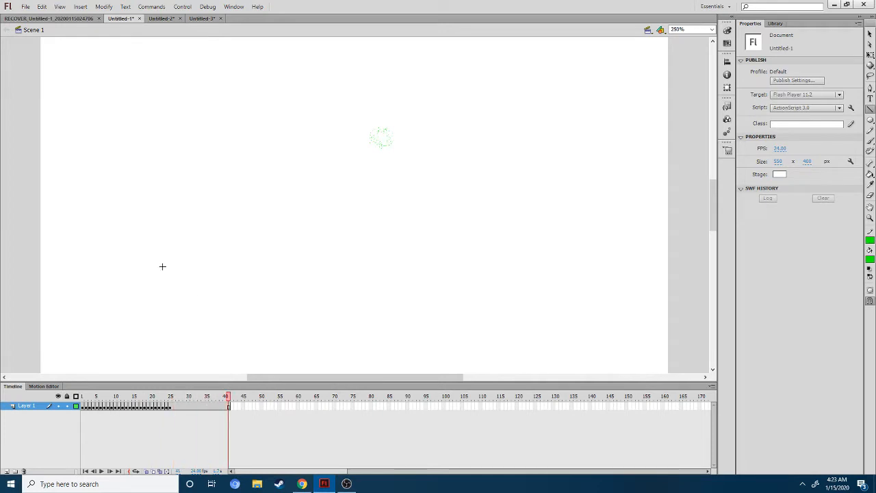
Switch to the Untitled-3 document and check its green wave shapes with the Selection tool.
{"action": "left_click", "coordinate": [166, 18]}
{"action": "left_click", "coordinate": [207, 19]}
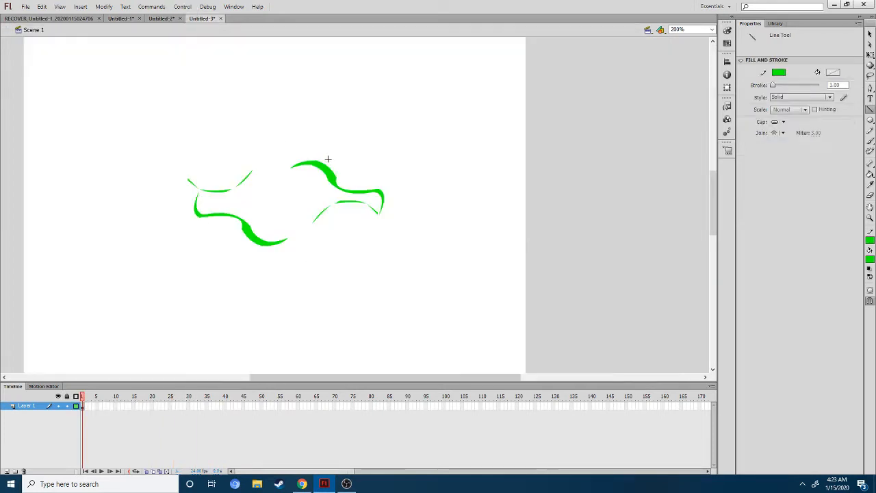
{"action": "key", "text": "v"}
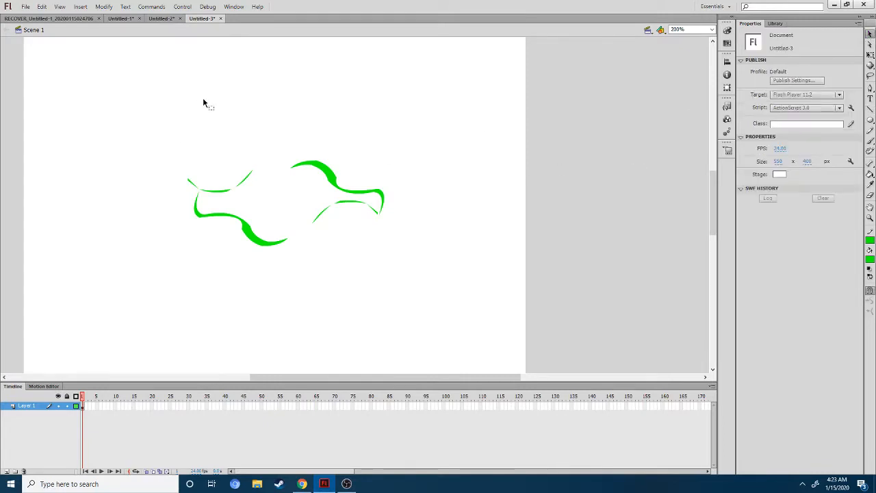
{"action": "mouse_move", "coordinate": [157, 137]}
{"action": "left_mouse_down"}
{"action": "mouse_move", "coordinate": [452, 275]}
{"action": "mouse_move", "coordinate": [458, 269]}
{"action": "left_mouse_up"}
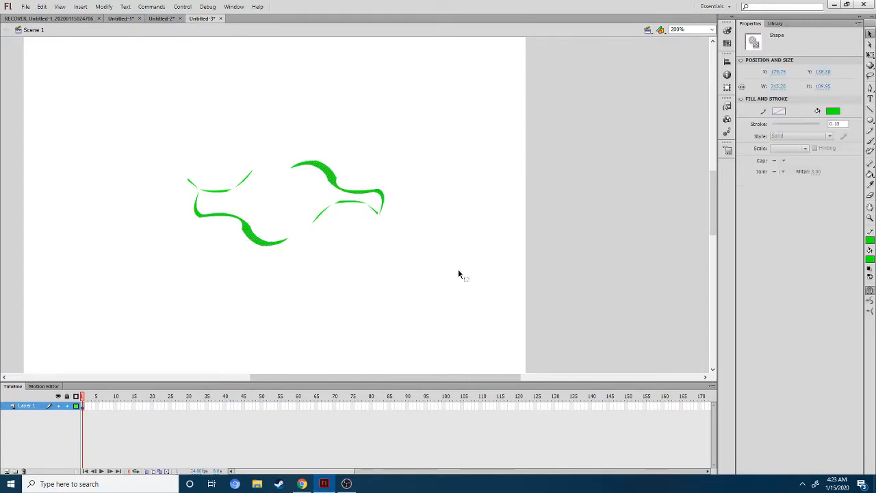
{"action": "left_click", "coordinate": [458, 269]}
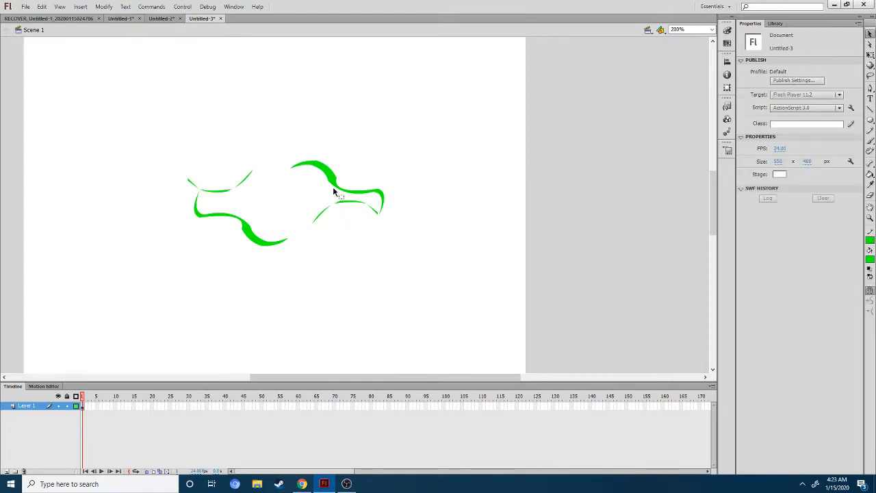
{"action": "right_click", "coordinate": [84, 406]}
{"action": "left_click", "coordinate": [298, 261]}
{"action": "left_click_drag", "start_coordinate": [88, 134], "coordinate": [466, 231]}
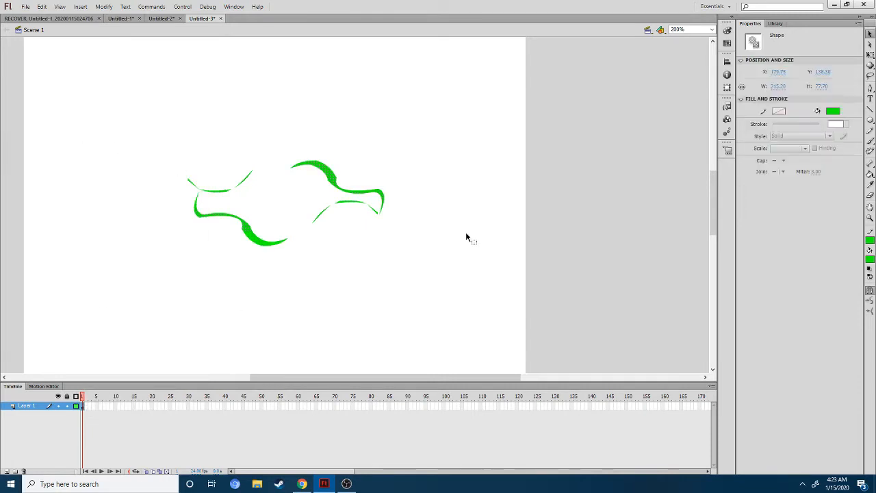
{"action": "left_click", "coordinate": [453, 259]}
{"action": "left_click_drag", "start_coordinate": [83, 138], "coordinate": [357, 234]}
{"action": "left_click", "coordinate": [677, 161]}
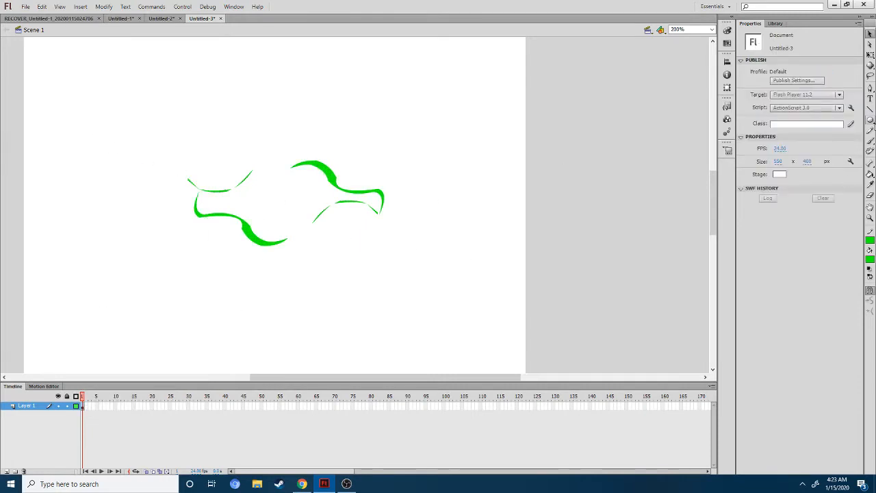
Examine the sheet of green effect fragments on black in the Untitled-2 document.
{"action": "left_click", "coordinate": [162, 19]}
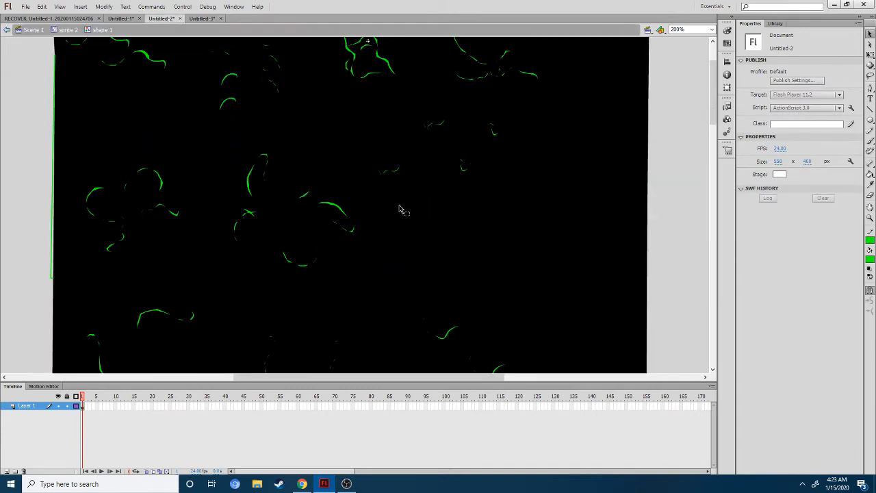
{"action": "scroll", "coordinate": [399, 209], "scroll_direction": "up", "scroll_amount": 3}
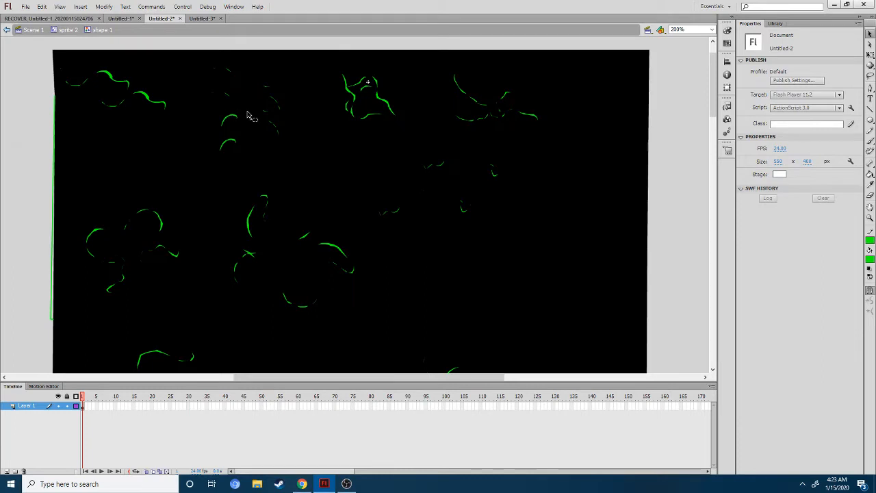
{"action": "scroll", "coordinate": [252, 117], "scroll_direction": "down", "scroll_amount": 8}
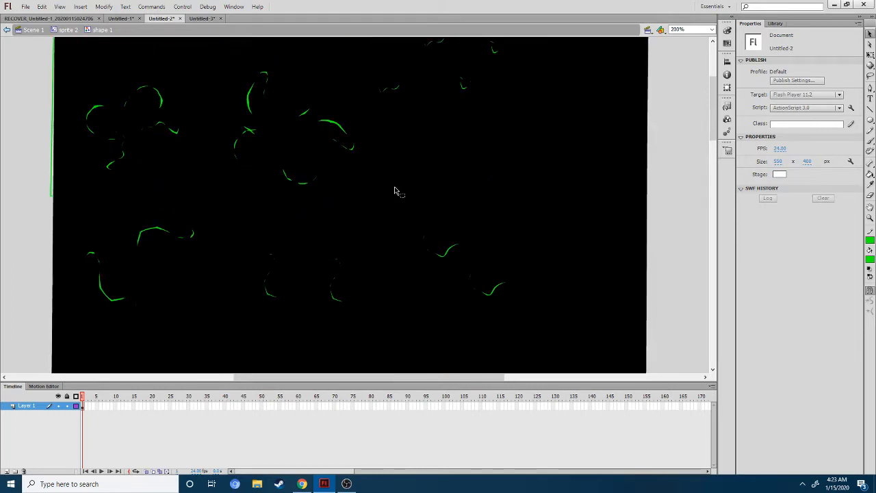
{"action": "scroll", "coordinate": [208, 196], "scroll_direction": "up", "scroll_amount": 10}
Return to the Untitled-3 document and select all the green shapes on frame 1.
{"action": "left_click", "coordinate": [206, 19]}
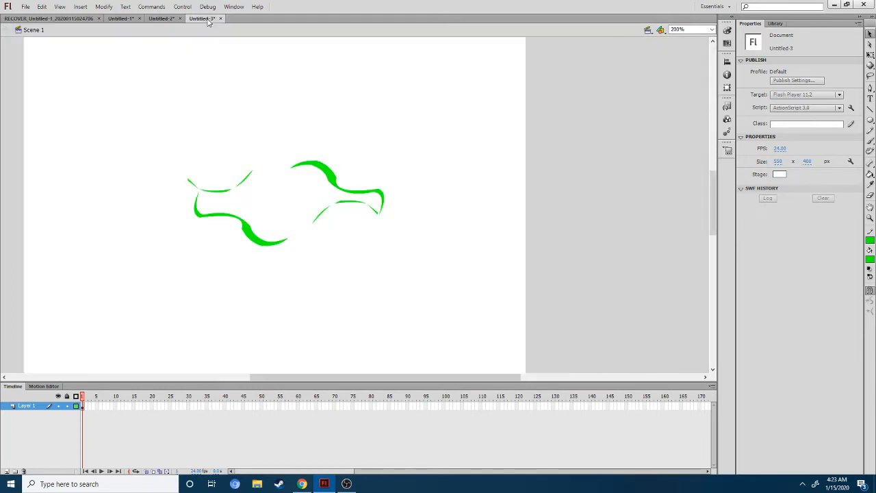
{"action": "scroll", "coordinate": [365, 225], "scroll_direction": "down", "scroll_amount": 3}
{"action": "scroll", "coordinate": [332, 215], "scroll_direction": "up", "scroll_amount": 4}
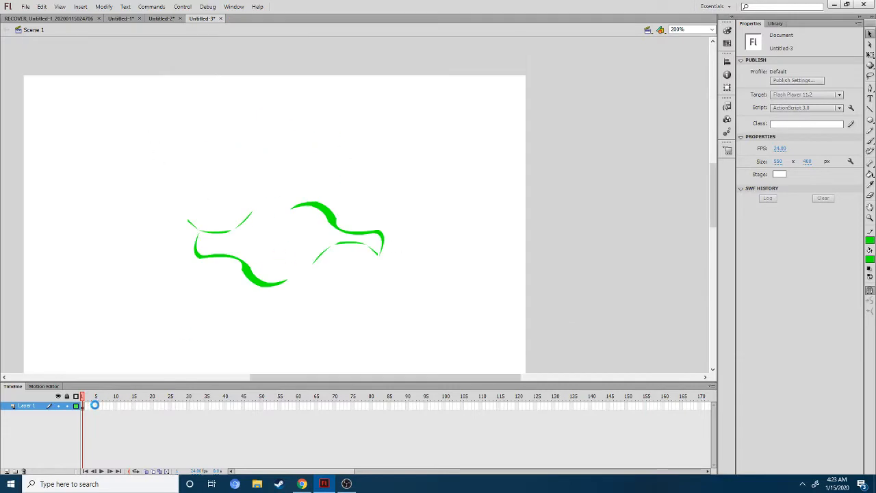
{"action": "left_click_drag", "start_coordinate": [156, 168], "coordinate": [425, 320]}
{"action": "left_click", "coordinate": [118, 160]}
{"action": "key", "text": "ctrl+a"}
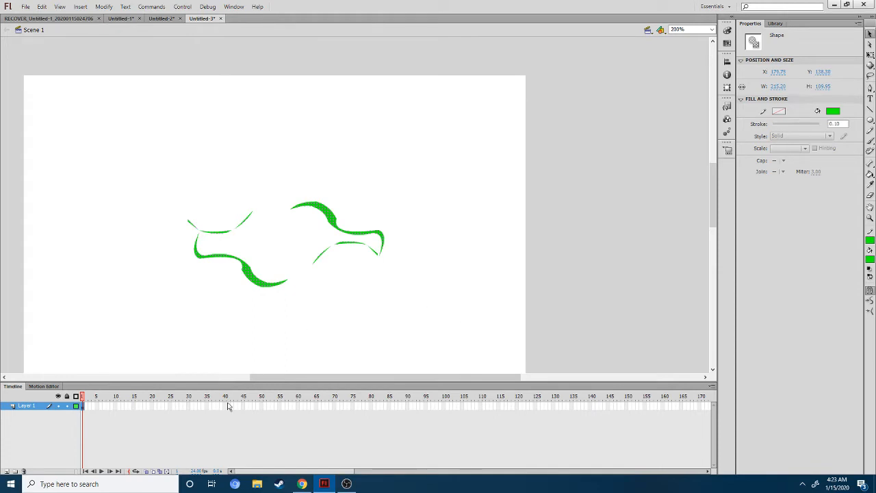
Insert a keyframe at frame 2 of Layer 1.
{"action": "right_click", "coordinate": [88, 408]}
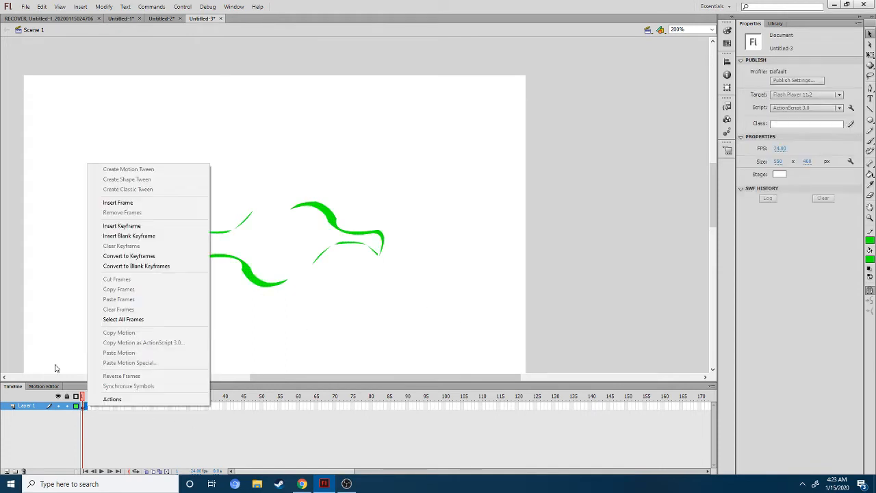
{"action": "left_click", "coordinate": [103, 431]}
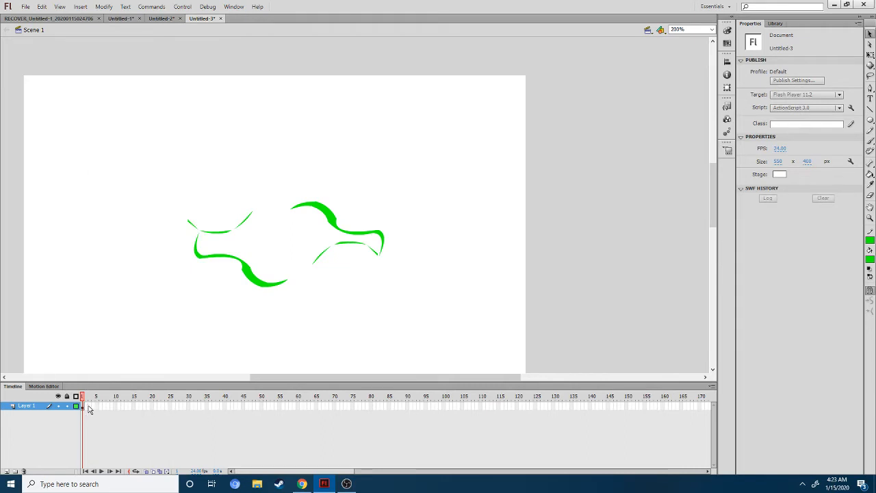
{"action": "right_click", "coordinate": [86, 407]}
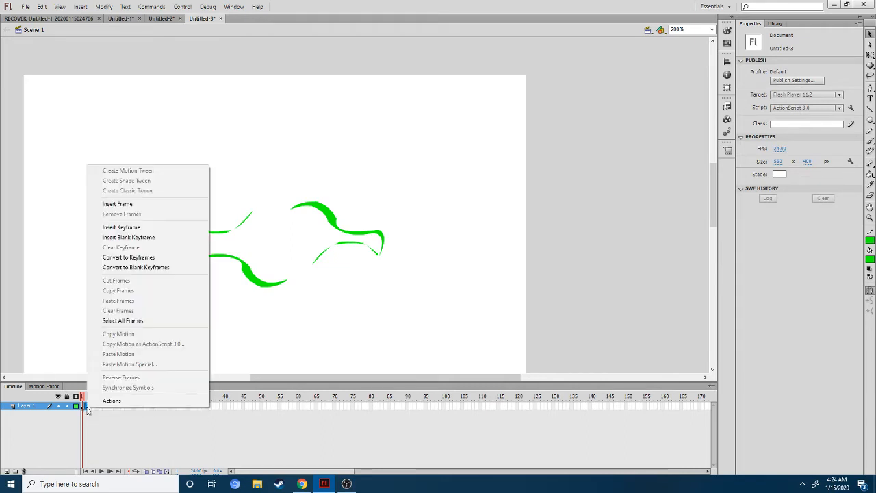
{"action": "left_click", "coordinate": [169, 227]}
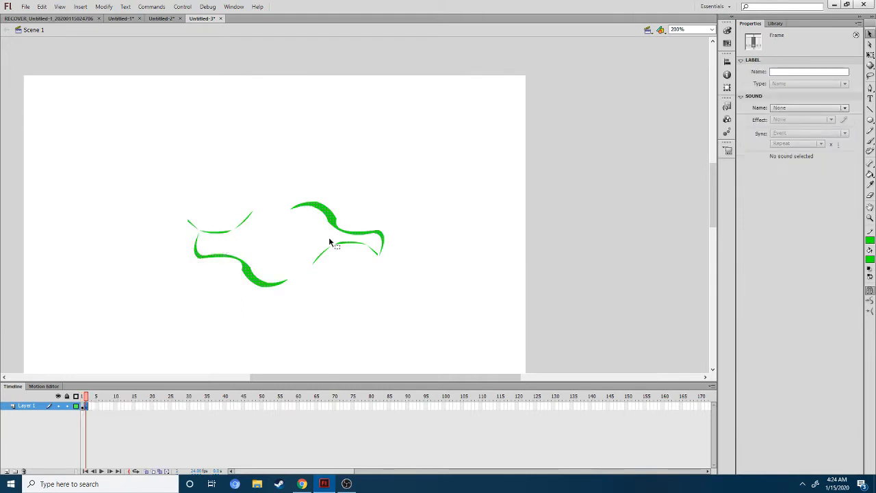
On frame 2, shift the thick upper-right wave shape slightly up and to the right.
{"action": "key", "text": "ctrl+equal"}
{"action": "scroll", "coordinate": [487, 256], "scroll_direction": "up", "scroll_amount": 3}
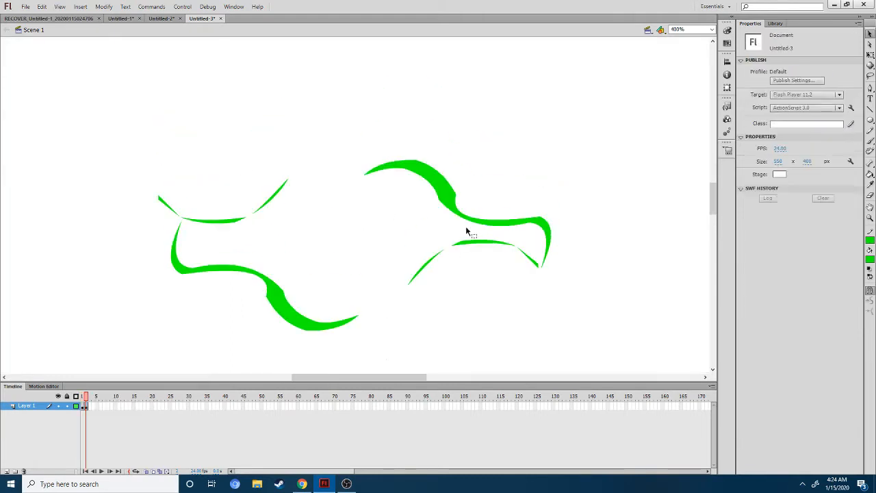
{"action": "left_click", "coordinate": [455, 200]}
{"action": "left_click_drag", "start_coordinate": [456, 200], "coordinate": [456, 199]}
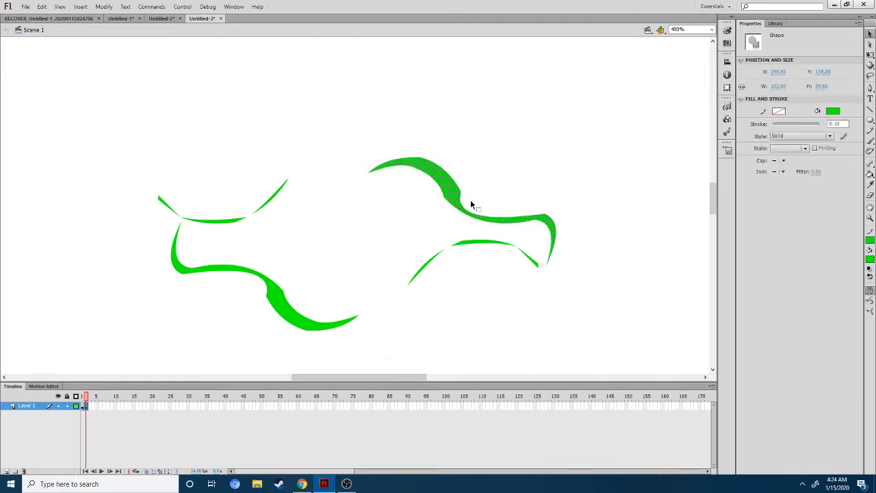
{"action": "left_click", "coordinate": [568, 189]}
Shift the thin arc segments beneath the right wave slightly down and to the right on frame 2.
{"action": "left_click", "coordinate": [480, 243]}
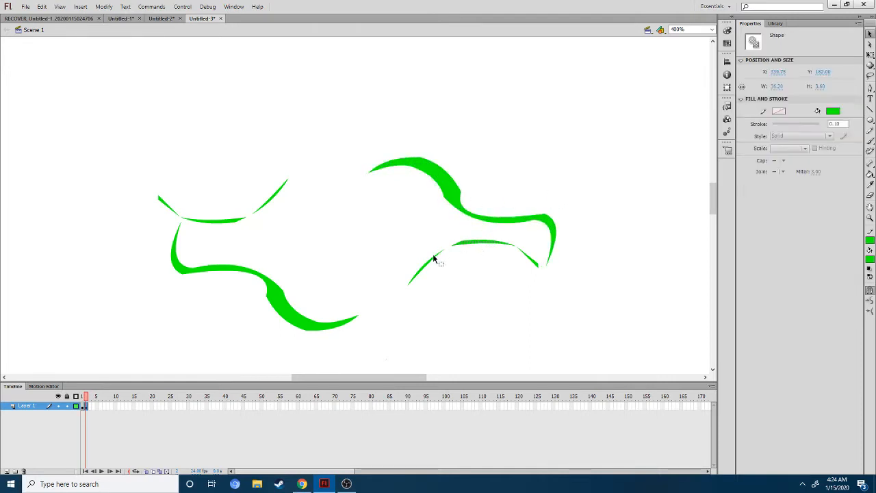
{"action": "left_click", "coordinate": [532, 259], "text": "shift"}
{"action": "left_click_drag", "start_coordinate": [494, 250], "coordinate": [498, 252]}
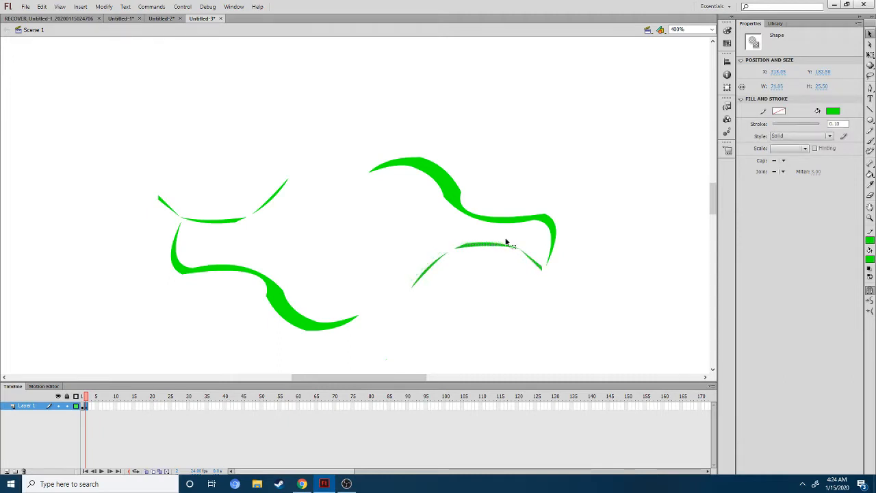
{"action": "left_click", "coordinate": [302, 273]}
Move the thin upper-left arc segments slightly straight up on frame 2.
{"action": "mouse_move", "coordinate": [102, 151]}
{"action": "left_mouse_down"}
{"action": "mouse_move", "coordinate": [199, 210]}
{"action": "mouse_move", "coordinate": [295, 225]}
{"action": "left_mouse_up"}
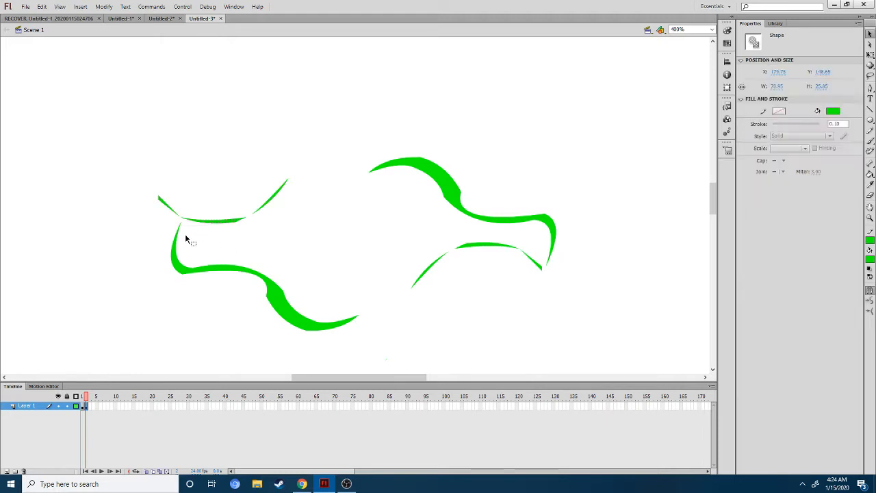
{"action": "left_click_drag", "start_coordinate": [223, 221], "coordinate": [226, 217]}
{"action": "key", "text": "ctrl+z"}
{"action": "left_click", "coordinate": [252, 224]}
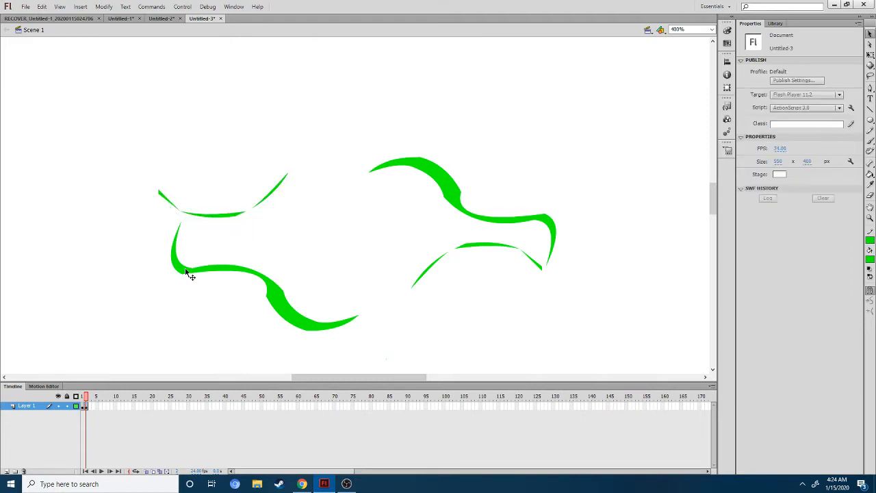
Shift the thick lower-left wave shape slightly down and to the left on frame 2.
{"action": "left_click", "coordinate": [243, 276]}
{"action": "left_click_drag", "start_coordinate": [265, 285], "coordinate": [260, 290]}
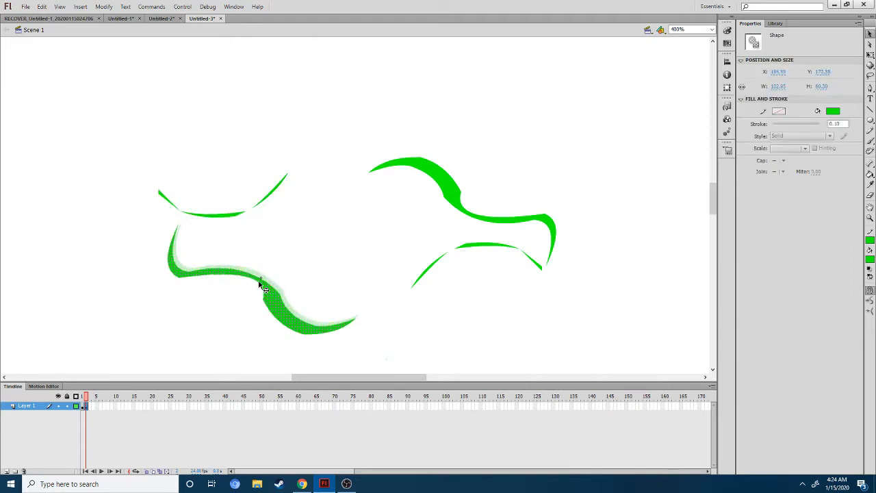
Insert a keyframe at frame 3 of Layer 1.
{"action": "left_click", "coordinate": [91, 410]}
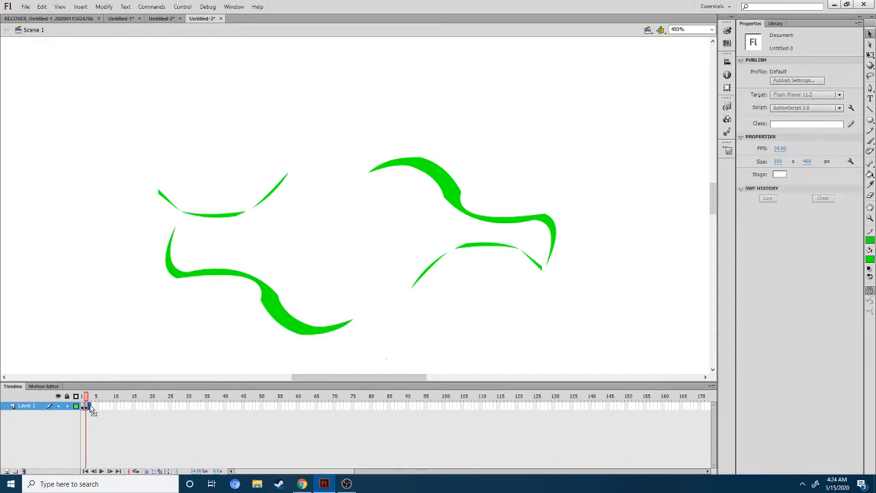
{"action": "right_click", "coordinate": [91, 410]}
{"action": "left_click", "coordinate": [155, 230]}
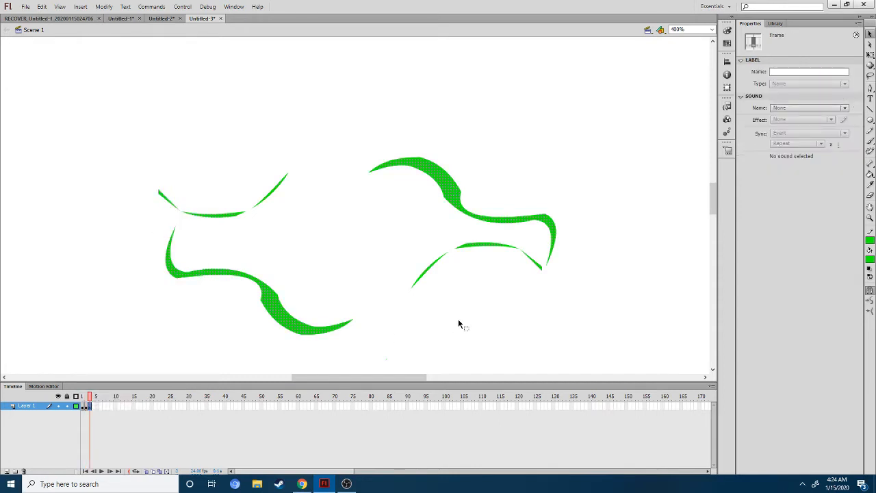
Shift the thick upper-right wave shape slightly up and to the right on frame 3.
{"action": "left_click", "coordinate": [469, 212]}
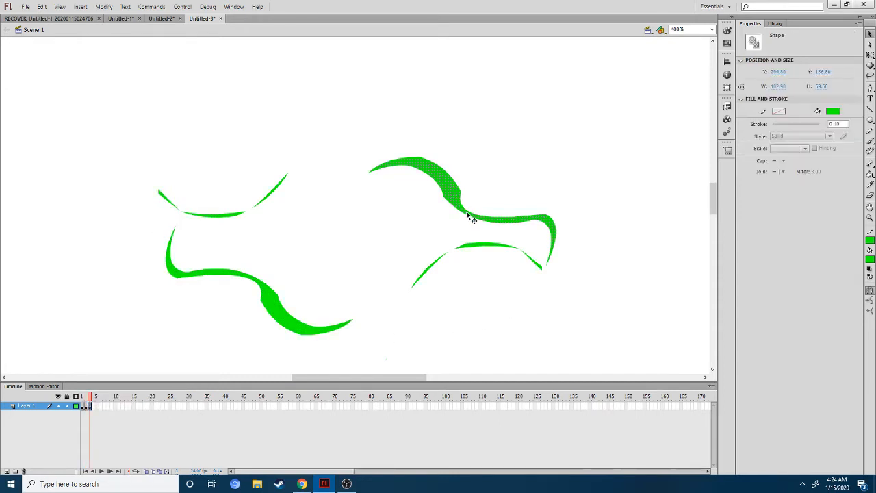
{"action": "left_click_drag", "start_coordinate": [470, 216], "coordinate": [474, 213]}
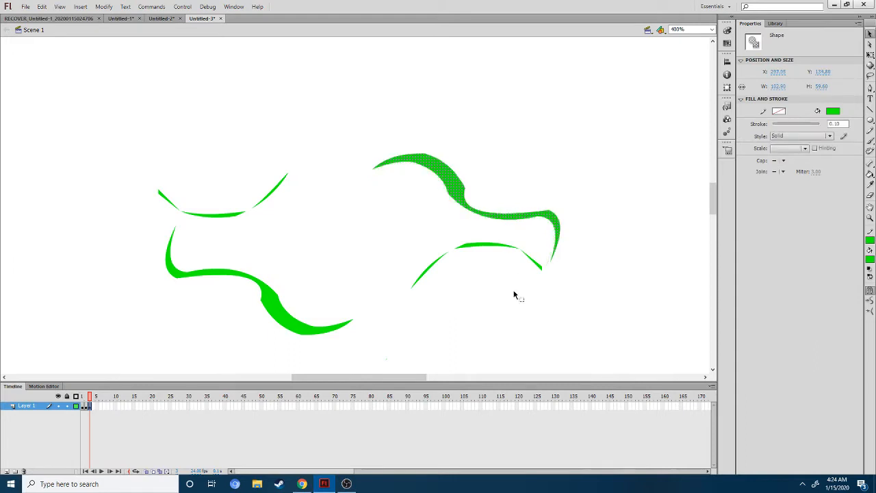
{"action": "left_click", "coordinate": [514, 295]}
Shift the thin arc segments beneath the right wave slightly down and to the right on frame 3.
{"action": "left_click", "coordinate": [547, 266]}
{"action": "left_click", "coordinate": [536, 266]}
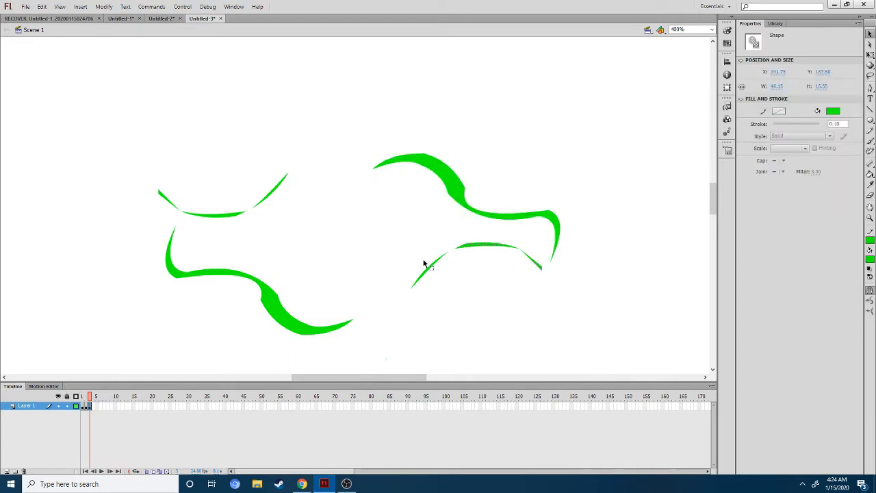
{"action": "left_click", "coordinate": [497, 248]}
{"action": "left_click_drag", "start_coordinate": [494, 251], "coordinate": [496, 257]}
{"action": "left_click", "coordinate": [612, 288]}
On frame 3, shift the thick lower-left wave slightly down-left and the thin upper-left arc segments slightly up-left.
{"action": "left_click", "coordinate": [279, 309]}
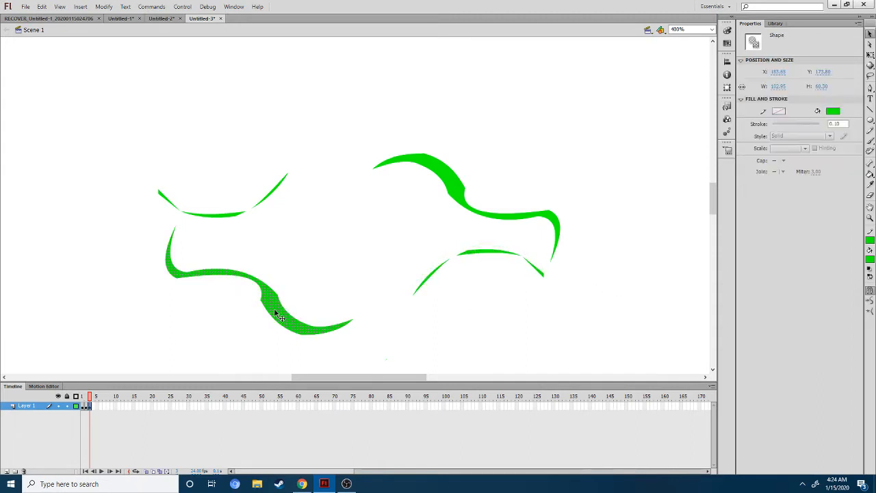
{"action": "left_click_drag", "start_coordinate": [276, 311], "coordinate": [275, 319]}
{"action": "left_click", "coordinate": [213, 209]}
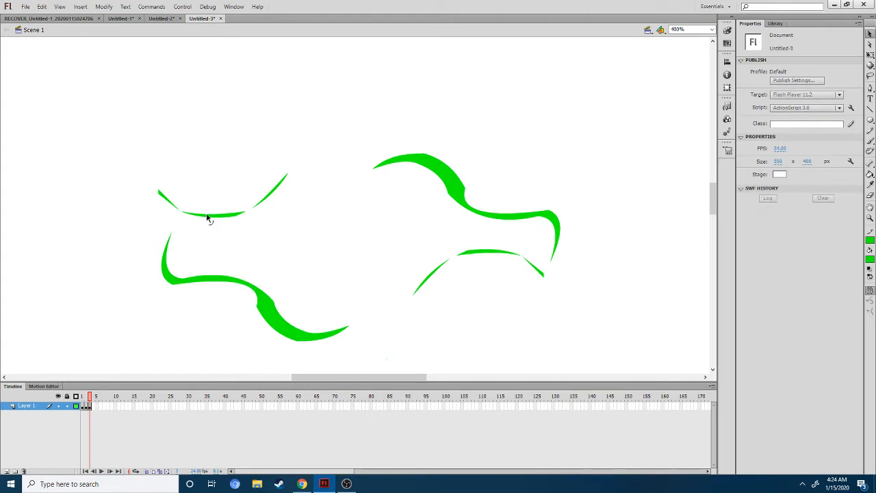
{"action": "left_click", "coordinate": [208, 217]}
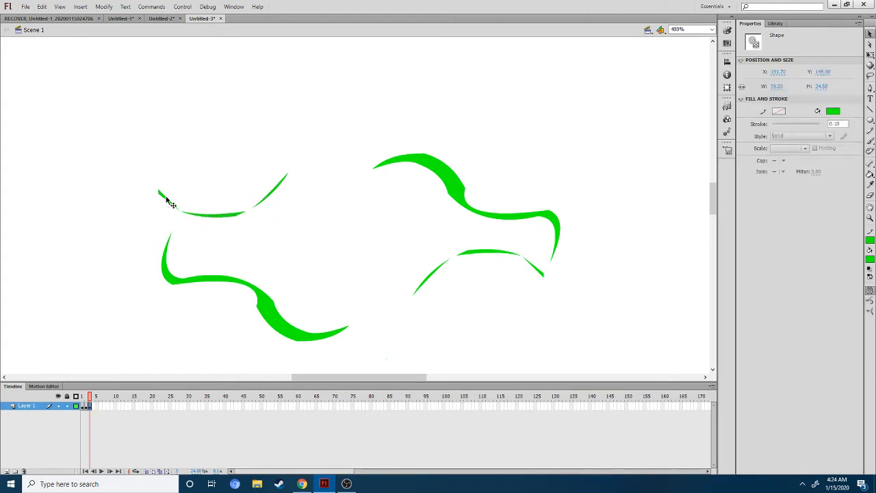
{"action": "left_click_drag", "start_coordinate": [269, 204], "coordinate": [264, 197]}
{"action": "left_click", "coordinate": [290, 215]}
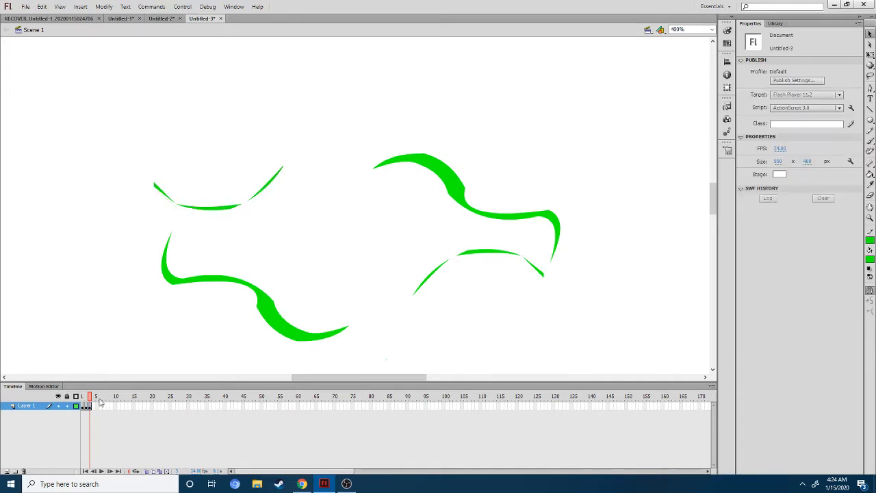
Insert a keyframe at frame 4 of Layer 1 and shift the thick upper-right wave slightly up and to the right.
{"action": "left_click_drag", "start_coordinate": [89, 399], "coordinate": [90, 397]}
{"action": "right_click", "coordinate": [95, 407]}
{"action": "left_click", "coordinate": [137, 225]}
{"action": "left_click", "coordinate": [460, 204]}
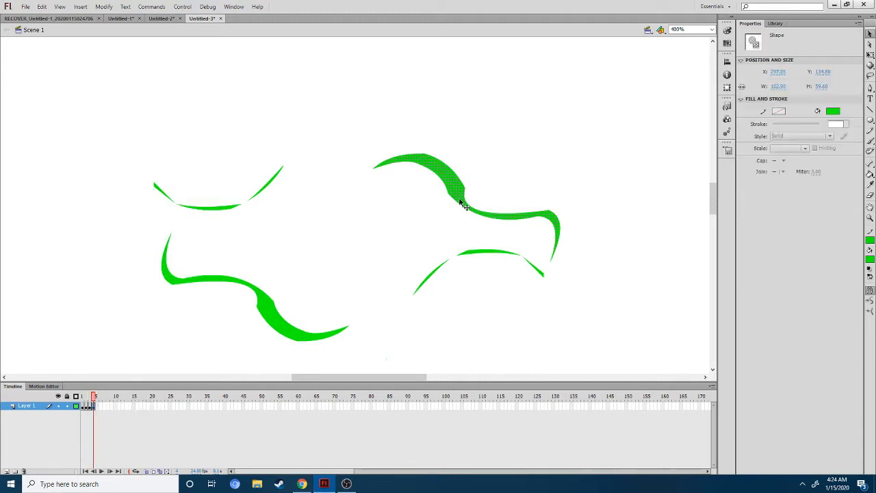
{"action": "left_click_drag", "start_coordinate": [457, 190], "coordinate": [462, 184]}
{"action": "left_click", "coordinate": [488, 261]}
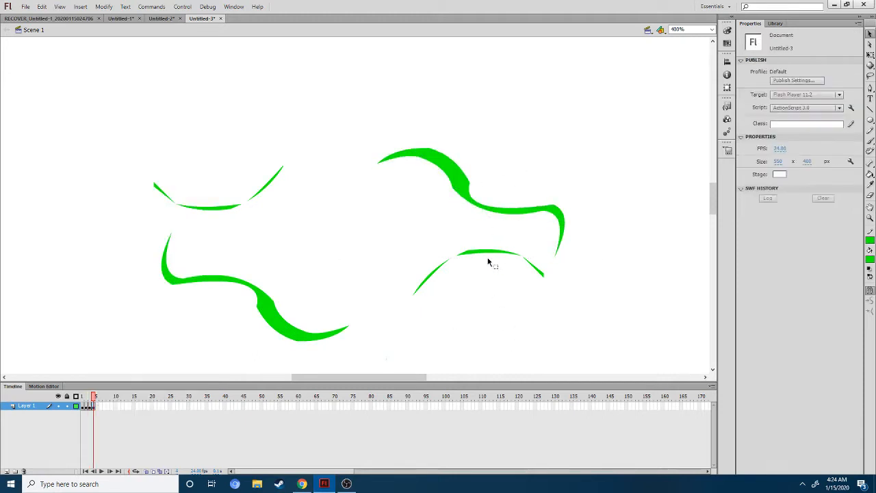
Shift the thin arc segments beneath the right wave slightly down and to the right on frame 4.
{"action": "left_click", "coordinate": [542, 272]}
{"action": "double_click", "coordinate": [542, 274]}
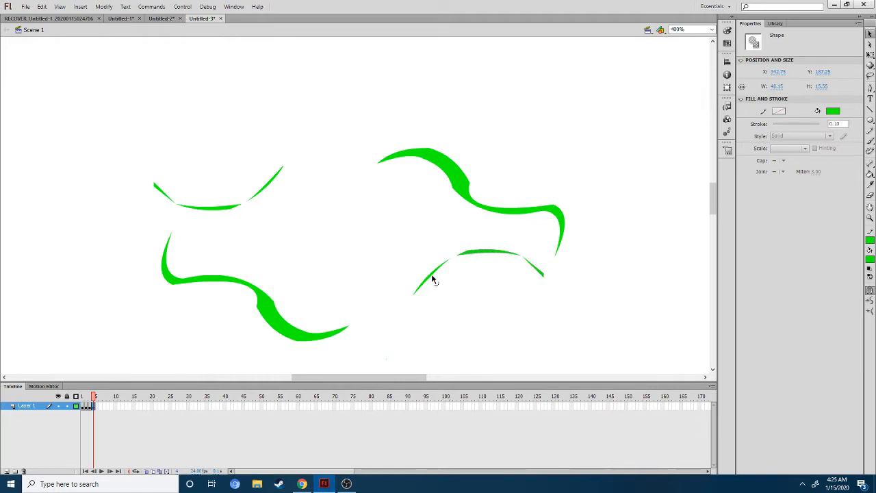
{"action": "left_click_drag", "start_coordinate": [432, 276], "coordinate": [433, 281]}
{"action": "left_click", "coordinate": [436, 303]}
On frame 4, shift the thick lower-left wave slightly down-left and the thin upper-left arc segments slightly up-left.
{"action": "left_click_drag", "start_coordinate": [271, 316], "coordinate": [268, 321]}
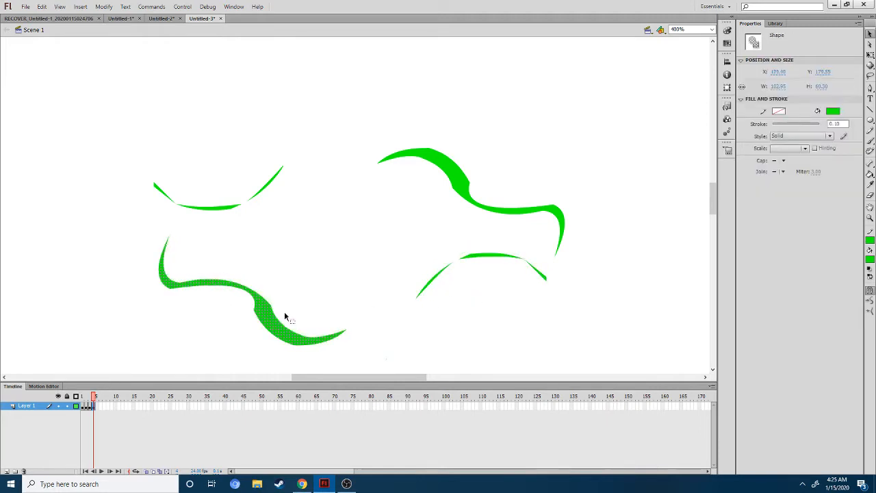
{"action": "left_click", "coordinate": [220, 214]}
{"action": "left_click", "coordinate": [220, 209]}
{"action": "left_click", "coordinate": [264, 189], "text": "shift"}
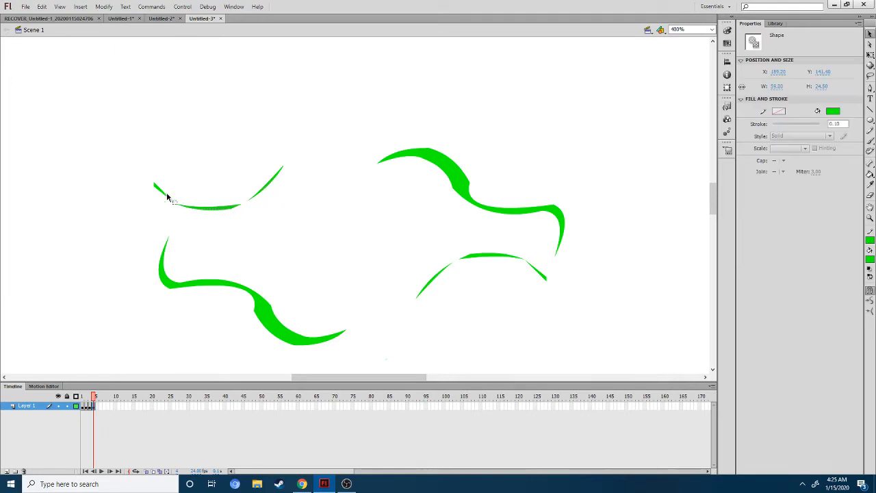
{"action": "left_click_drag", "start_coordinate": [225, 211], "coordinate": [216, 205]}
{"action": "left_click", "coordinate": [213, 233]}
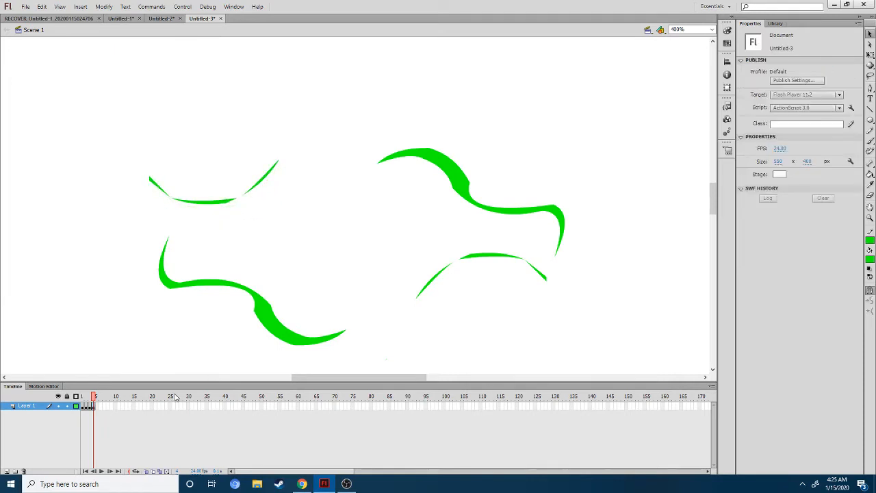
Insert a keyframe at frame 5 of Layer 1 and shift the thick upper-right wave up and to the right.
{"action": "right_click", "coordinate": [99, 410]}
{"action": "left_click", "coordinate": [149, 227]}
{"action": "left_click", "coordinate": [364, 230]}
{"action": "left_click_drag", "start_coordinate": [463, 191], "coordinate": [472, 179]}
{"action": "left_click", "coordinate": [542, 160]}
Shift the thin arc segments beneath the right wave slightly down and to the right on frame 5.
{"action": "left_click", "coordinate": [496, 257]}
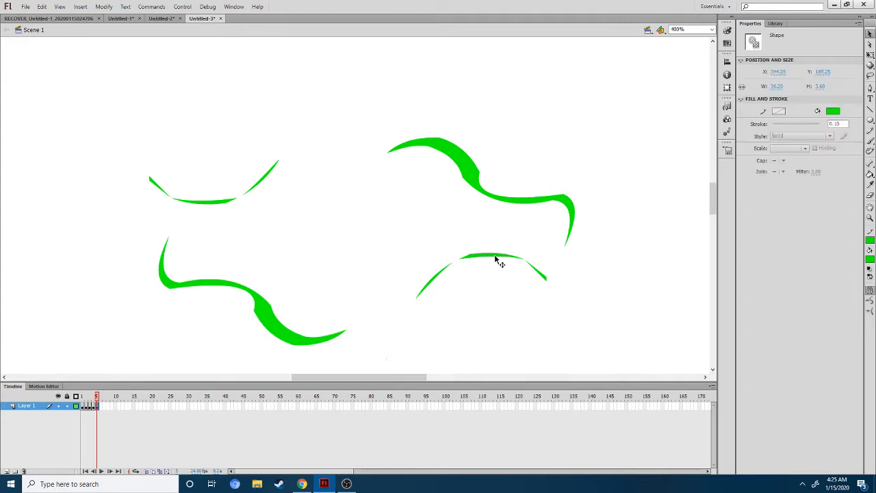
{"action": "left_click", "coordinate": [539, 273], "text": "shift"}
{"action": "left_click_drag", "start_coordinate": [488, 259], "coordinate": [492, 265]}
On frame 5, shift the thick lower-left wave slightly down-left and the thin upper-left arc segments slightly up-left.
{"action": "left_click", "coordinate": [263, 338]}
{"action": "left_click", "coordinate": [285, 337]}
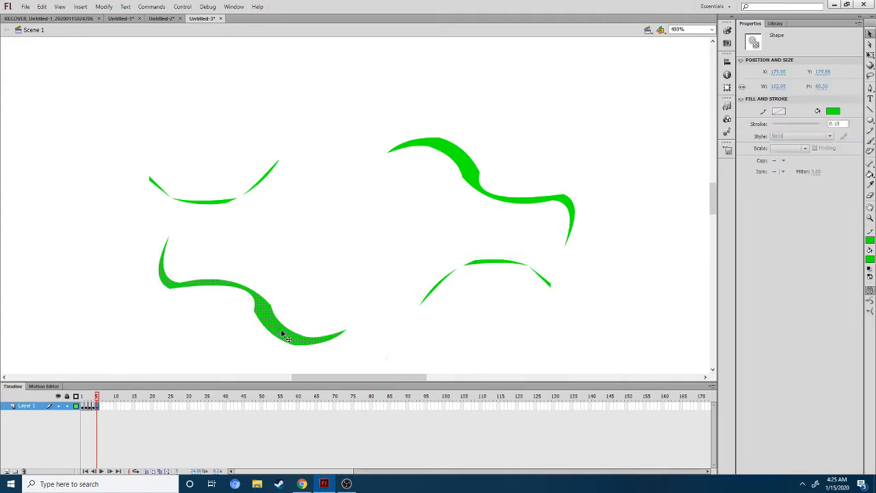
{"action": "left_click_drag", "start_coordinate": [287, 338], "coordinate": [279, 346]}
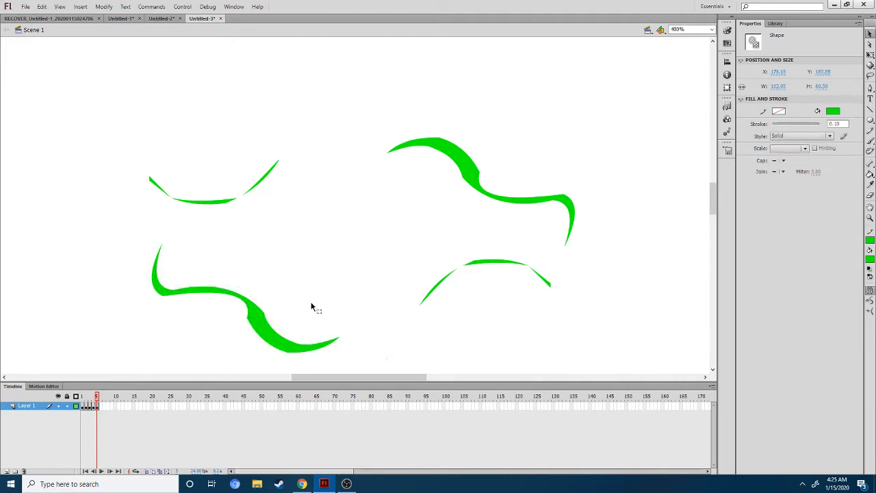
{"action": "left_click", "coordinate": [311, 308]}
{"action": "left_click", "coordinate": [221, 204]}
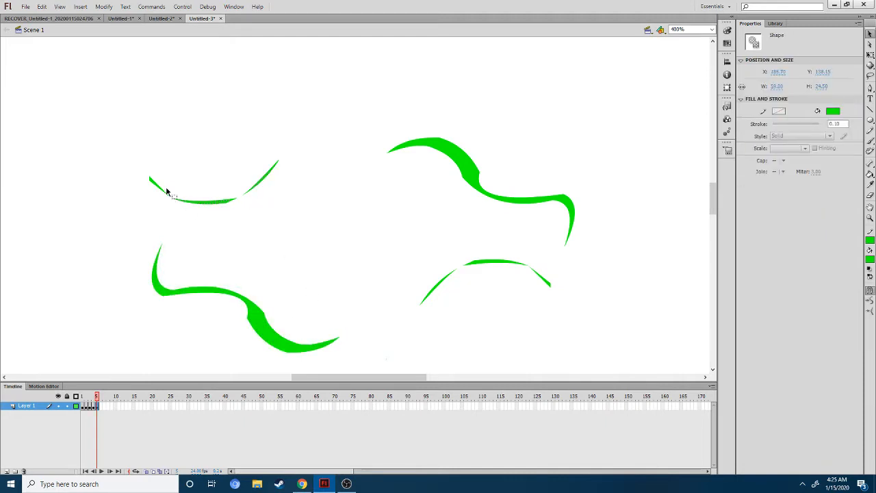
{"action": "left_click_drag", "start_coordinate": [215, 206], "coordinate": [210, 199]}
{"action": "left_click", "coordinate": [270, 356]}
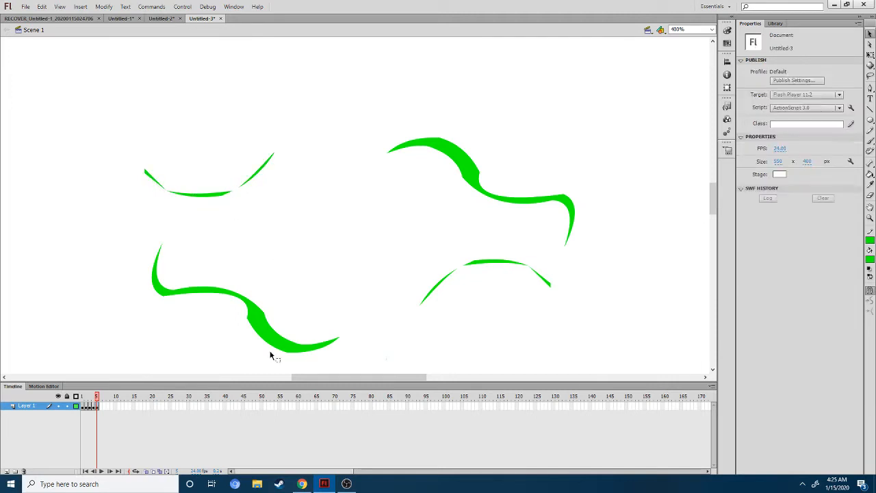
Insert a keyframe at frame 6 of Layer 1 and shift the thick upper-right wave up and to the right.
{"action": "right_click", "coordinate": [103, 409]}
{"action": "left_click", "coordinate": [137, 229]}
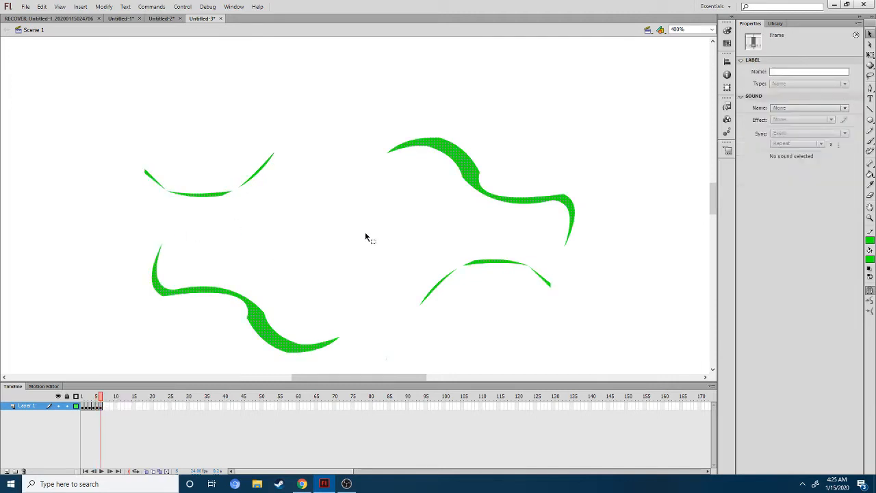
{"action": "left_click", "coordinate": [475, 186]}
{"action": "left_click_drag", "start_coordinate": [473, 176], "coordinate": [482, 167]}
{"action": "left_click", "coordinate": [545, 148]}
Shift the thin arc segments beneath the right wave slightly down and to the right on frame 6.
{"action": "left_click", "coordinate": [548, 285]}
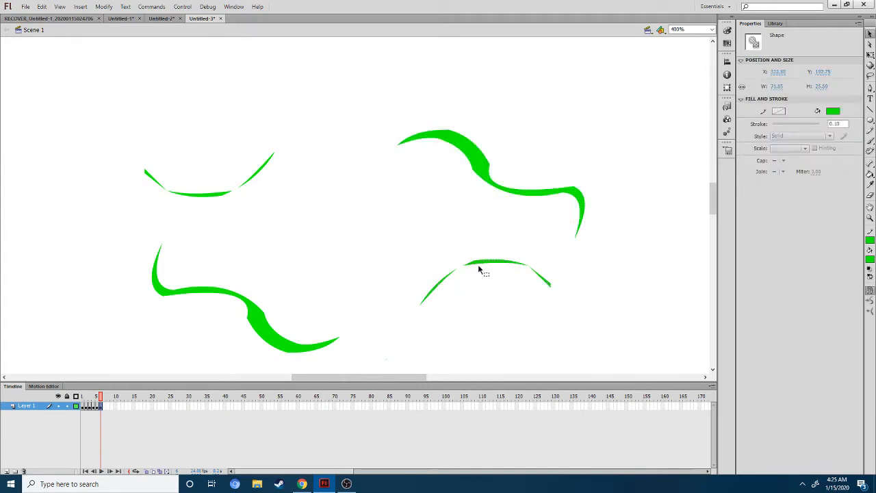
{"action": "left_click_drag", "start_coordinate": [480, 264], "coordinate": [483, 269]}
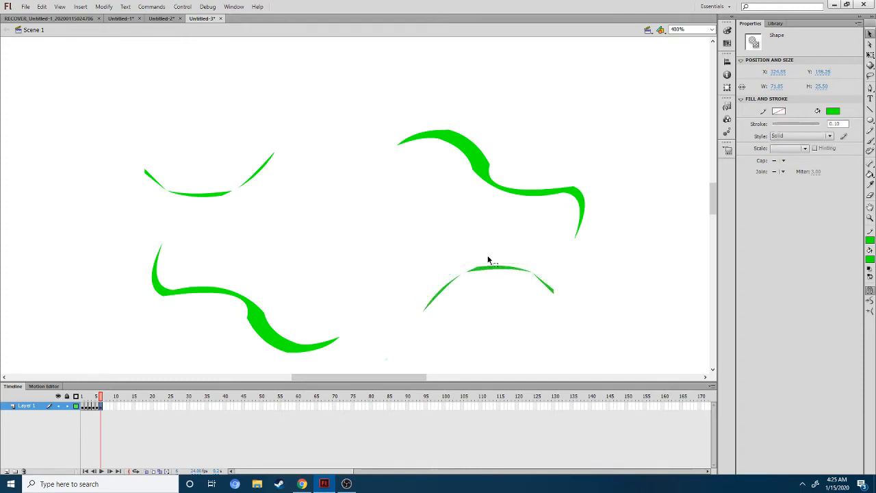
{"action": "left_click", "coordinate": [494, 237]}
On frame 6, shift the thick lower-left wave slightly down-left and the thin upper-left arc segments up and slightly left.
{"action": "scroll", "coordinate": [452, 245], "scroll_direction": "down", "scroll_amount": 1}
{"action": "left_click", "coordinate": [261, 290]}
{"action": "left_click_drag", "start_coordinate": [276, 297], "coordinate": [268, 302]}
{"action": "left_click", "coordinate": [327, 270]}
{"action": "left_click", "coordinate": [245, 145]}
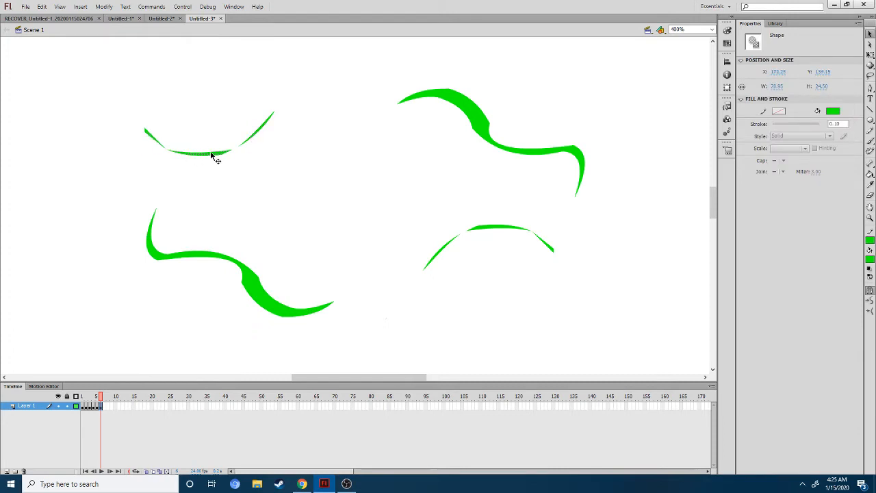
{"action": "left_click_drag", "start_coordinate": [212, 153], "coordinate": [208, 144]}
{"action": "left_click", "coordinate": [264, 162]}
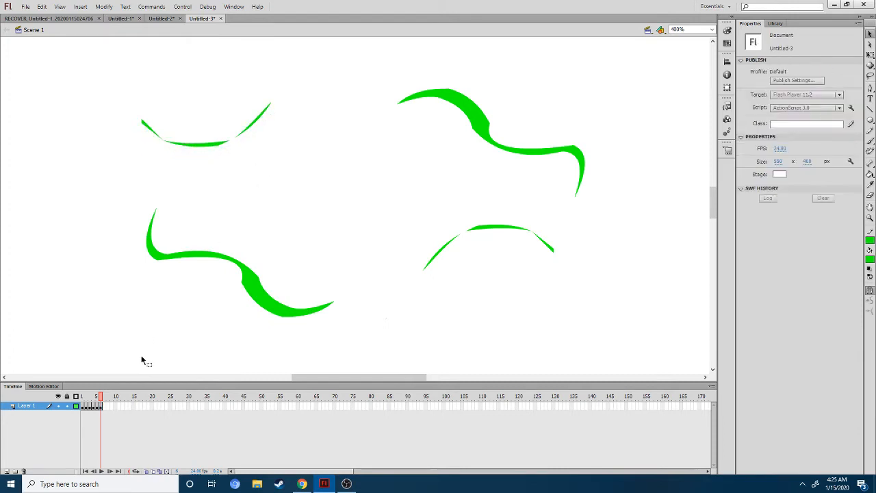
Insert a keyframe at frame 7 of Layer 1 and shift the thick upper-right wave slightly up and to the right.
{"action": "right_click", "coordinate": [103, 410]}
{"action": "left_click", "coordinate": [218, 225]}
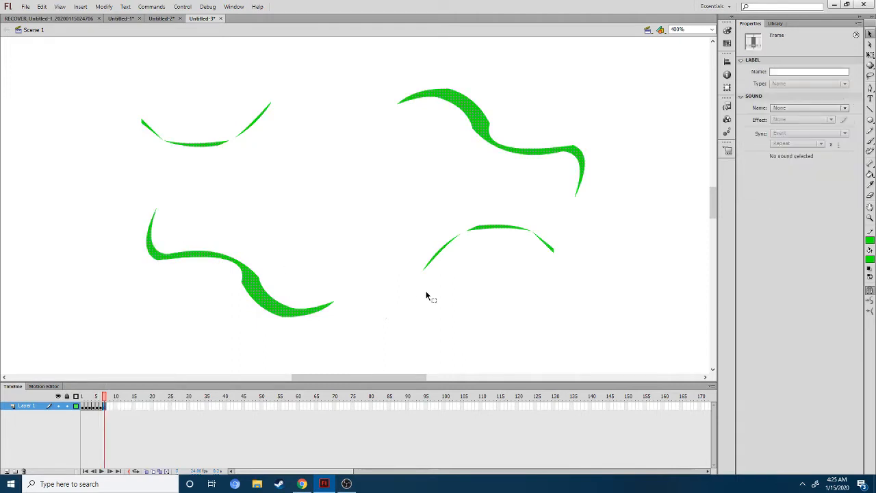
{"action": "left_click", "coordinate": [485, 136]}
{"action": "left_click_drag", "start_coordinate": [485, 134], "coordinate": [491, 126]}
{"action": "left_click", "coordinate": [495, 218]}
Shift the thin arc segments beneath the right wave slightly straight down on frame 7.
{"action": "left_click", "coordinate": [502, 230]}
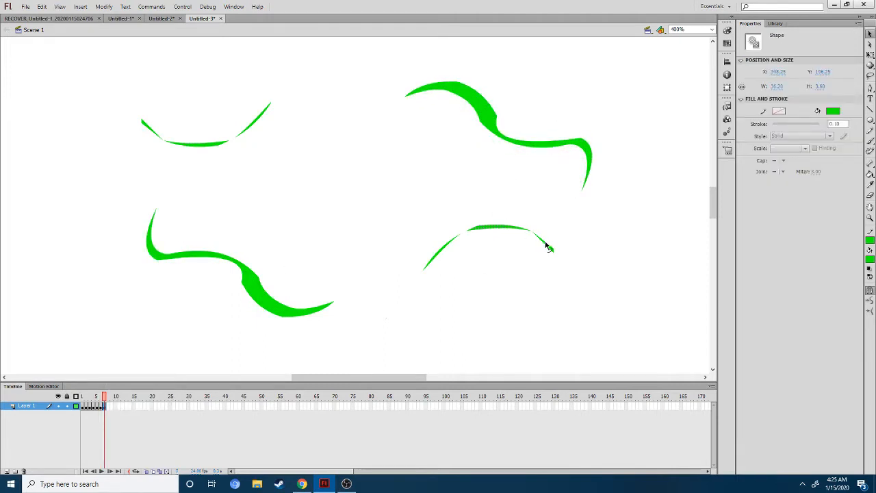
{"action": "left_click_drag", "start_coordinate": [444, 248], "coordinate": [444, 252]}
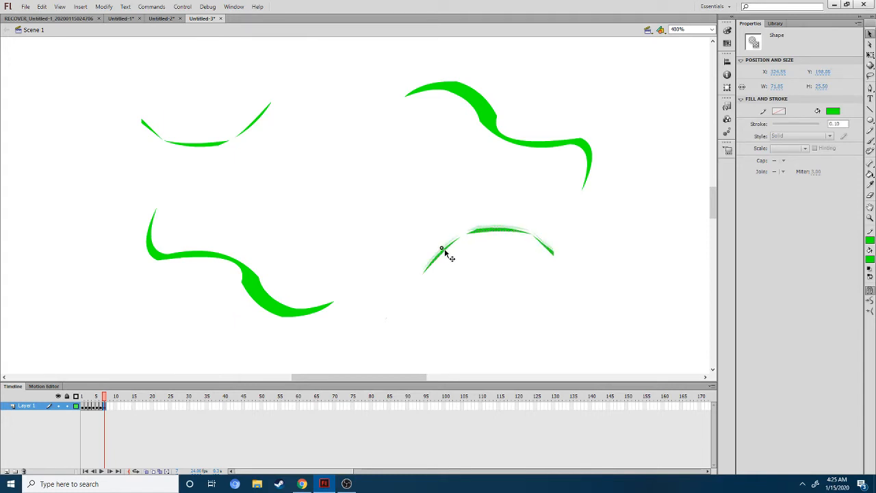
{"action": "left_click", "coordinate": [492, 259]}
On frame 7, shift the thick lower-left wave slightly down-left and the thin upper-left arc segments slightly up-left.
{"action": "left_click_drag", "start_coordinate": [249, 283], "coordinate": [245, 289]}
{"action": "left_click", "coordinate": [295, 274]}
{"action": "left_click", "coordinate": [202, 147]}
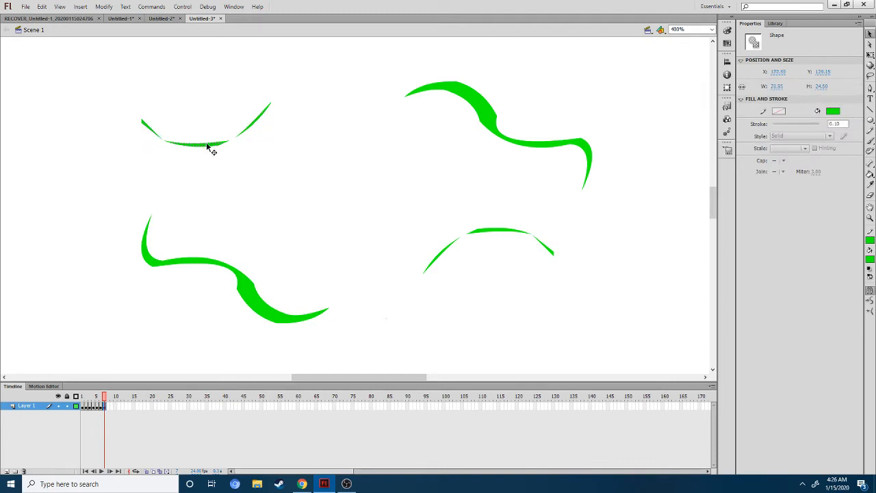
{"action": "left_click_drag", "start_coordinate": [208, 147], "coordinate": [203, 141]}
{"action": "left_click", "coordinate": [209, 343]}
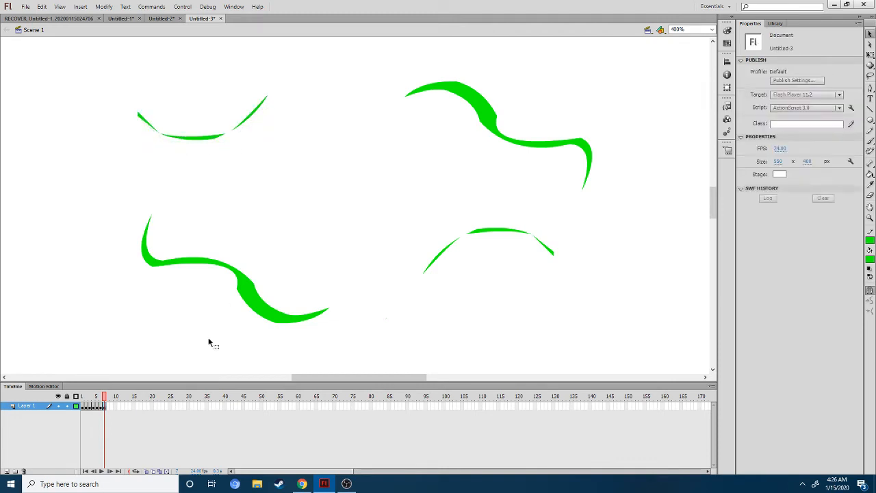
Insert a keyframe at frame 8 of Layer 1 and shift the thick upper-right wave up and to the right.
{"action": "right_click", "coordinate": [107, 409]}
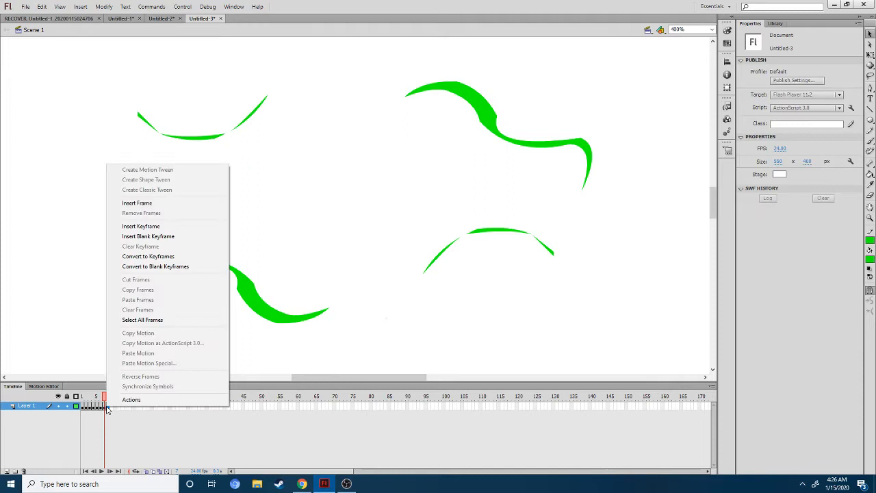
{"action": "left_click", "coordinate": [172, 232]}
{"action": "mouse_move", "coordinate": [499, 132]}
{"action": "left_mouse_down"}
{"action": "mouse_move", "coordinate": [517, 137]}
{"action": "mouse_move", "coordinate": [505, 131]}
{"action": "mouse_move", "coordinate": [514, 127]}
{"action": "left_mouse_up"}
{"action": "left_click", "coordinate": [524, 208]}
Shift the thin arc segments beneath the right wave slightly down and to the right on frame 8.
{"action": "left_click", "coordinate": [482, 259]}
{"action": "left_click", "coordinate": [502, 231]}
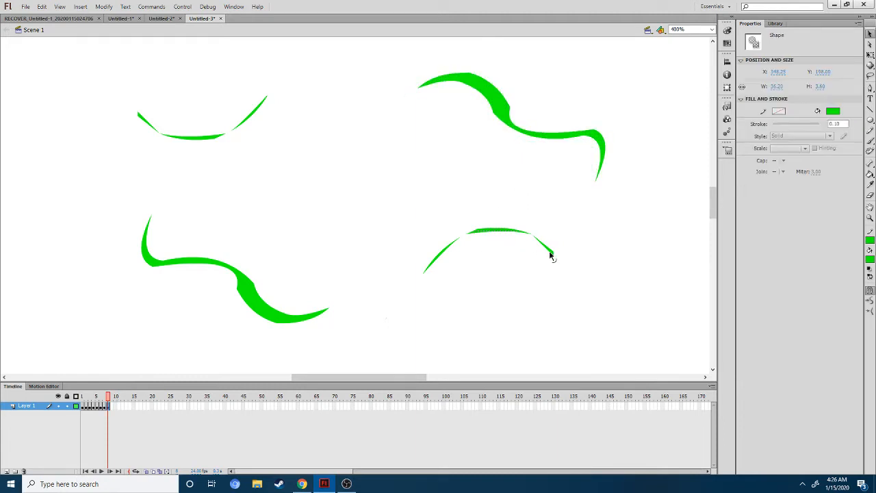
{"action": "left_click_drag", "start_coordinate": [505, 236], "coordinate": [511, 242]}
On frame 8, shift the thick lower-left wave slightly down-left and the thin upper-left arc segments up and slightly left.
{"action": "left_click", "coordinate": [307, 320]}
{"action": "left_click", "coordinate": [269, 318]}
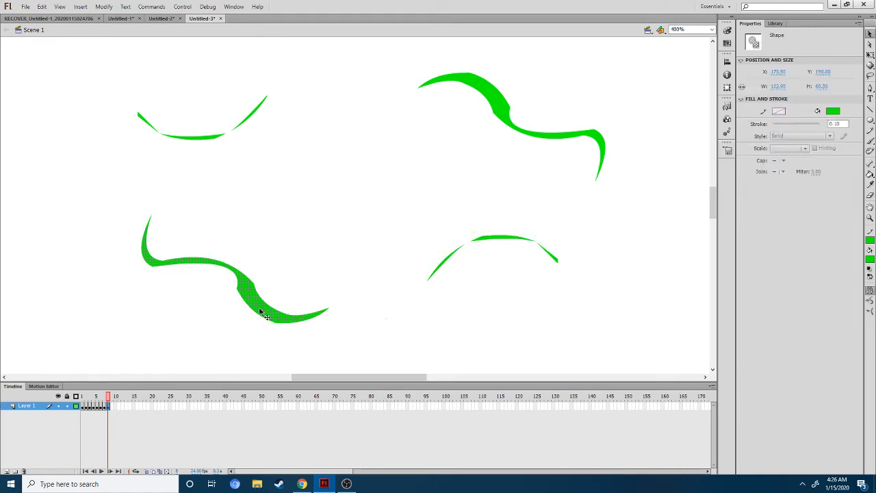
{"action": "left_click_drag", "start_coordinate": [262, 312], "coordinate": [256, 320]}
{"action": "left_click", "coordinate": [296, 290]}
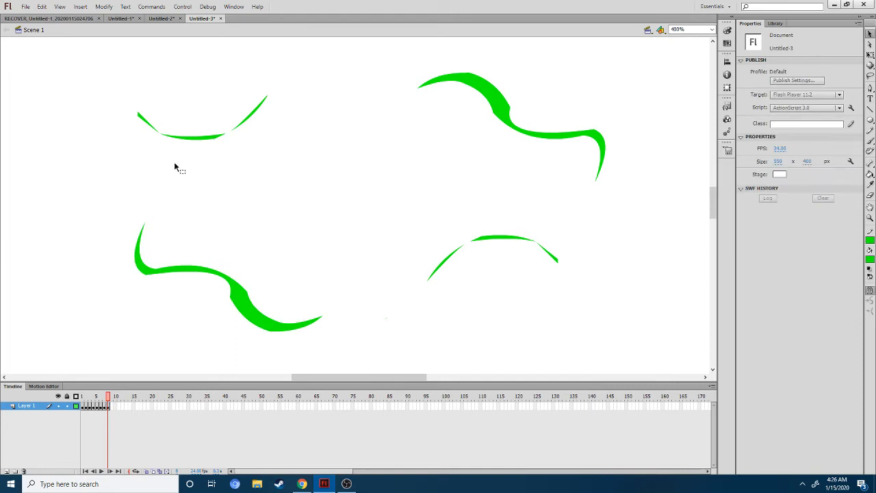
{"action": "left_click", "coordinate": [217, 139]}
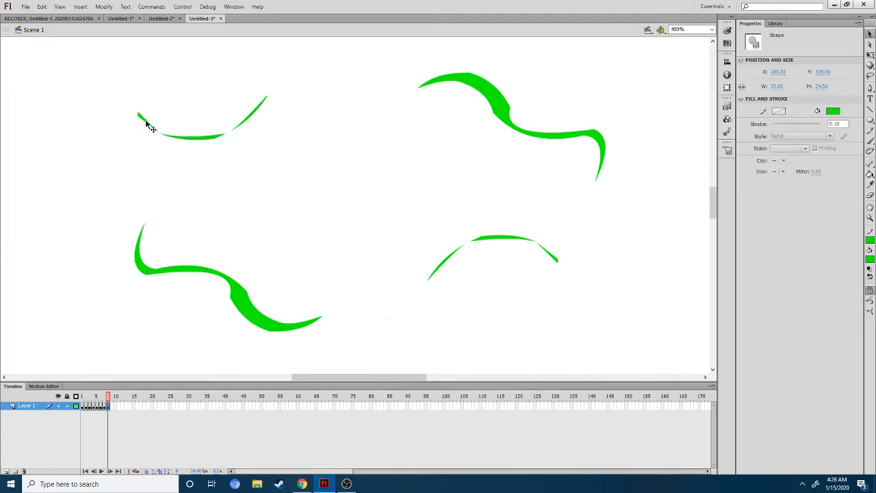
{"action": "left_click_drag", "start_coordinate": [207, 142], "coordinate": [205, 133]}
{"action": "left_click", "coordinate": [228, 144]}
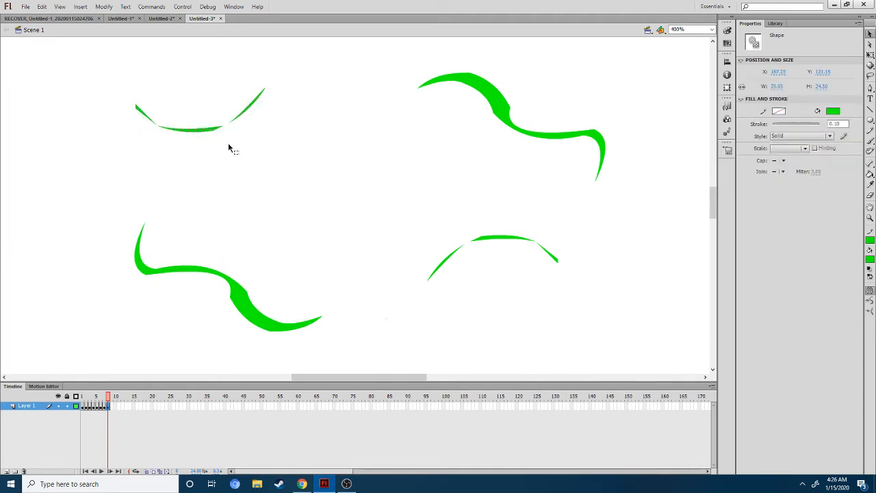
Insert a keyframe at frame 9 of Layer 1.
{"action": "right_click", "coordinate": [115, 409]}
{"action": "left_click", "coordinate": [172, 226]}
{"action": "left_click", "coordinate": [521, 141]}
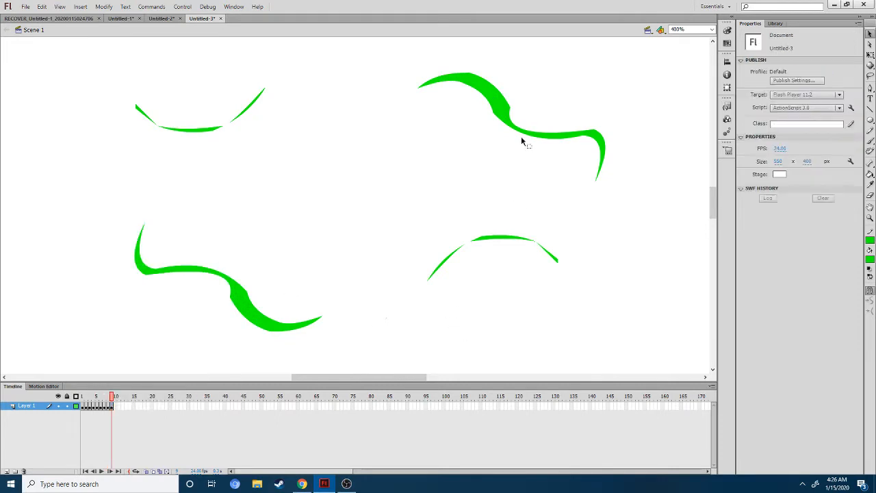
On frame 9, shift the thick upper-right wave up and to the right and the thin lower-right arc segments slightly down-right.
{"action": "left_click", "coordinate": [555, 137]}
{"action": "left_click_drag", "start_coordinate": [555, 137], "coordinate": [564, 130]}
{"action": "left_click", "coordinate": [526, 258]}
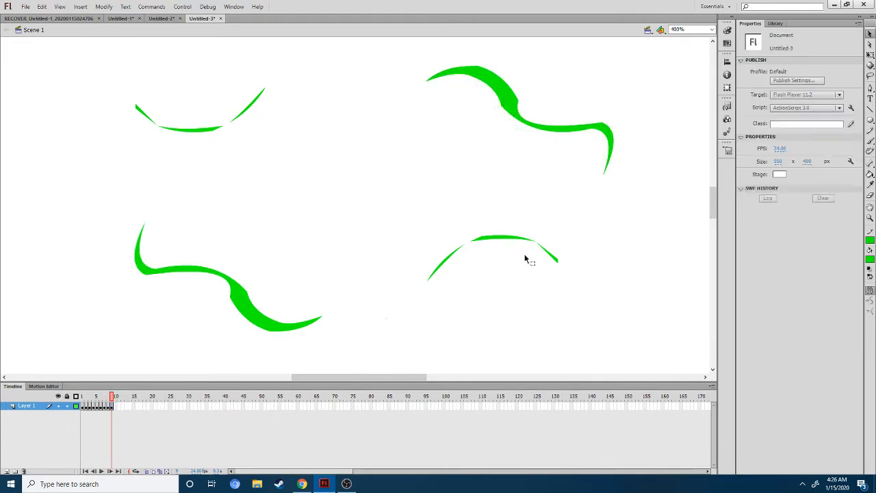
{"action": "left_click", "coordinate": [510, 239]}
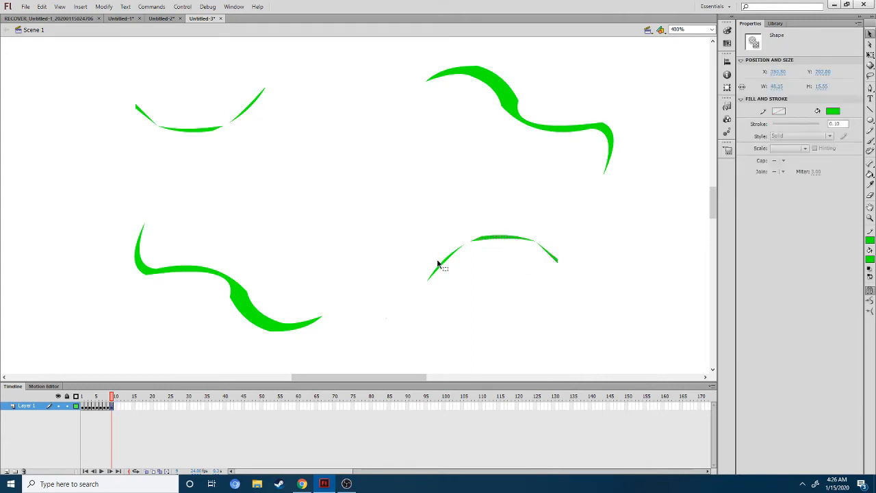
{"action": "left_click_drag", "start_coordinate": [448, 265], "coordinate": [451, 269]}
{"action": "left_click", "coordinate": [495, 278]}
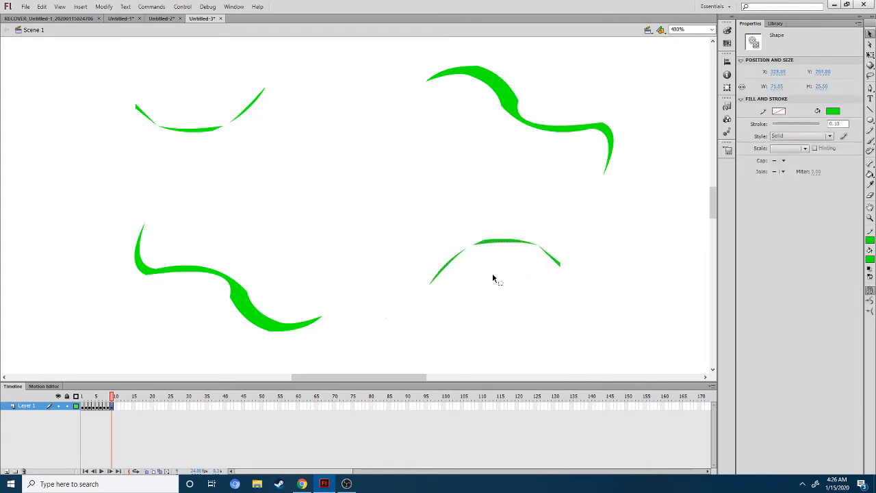
On frame 9, shift the thick lower-left wave slightly down-left and the thin upper-left arc segments slightly up-left.
{"action": "left_click", "coordinate": [255, 321]}
{"action": "left_click_drag", "start_coordinate": [255, 322], "coordinate": [252, 328]}
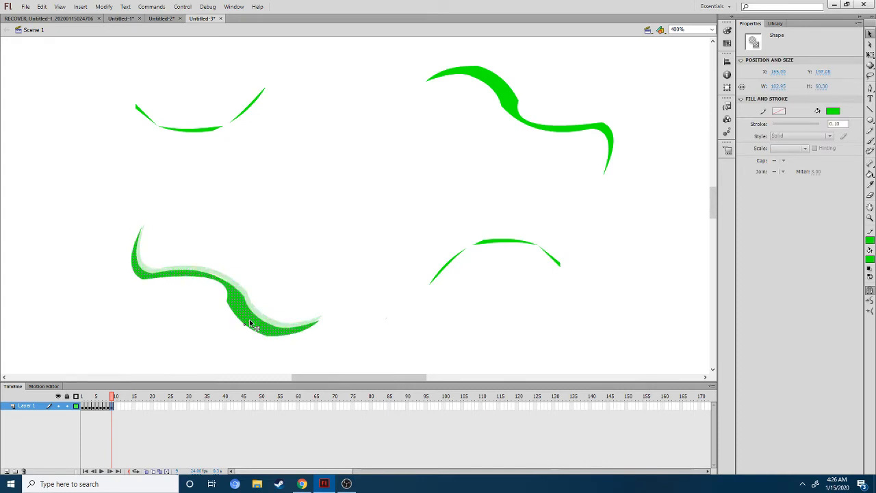
{"action": "left_click", "coordinate": [226, 189]}
{"action": "left_click", "coordinate": [236, 119]}
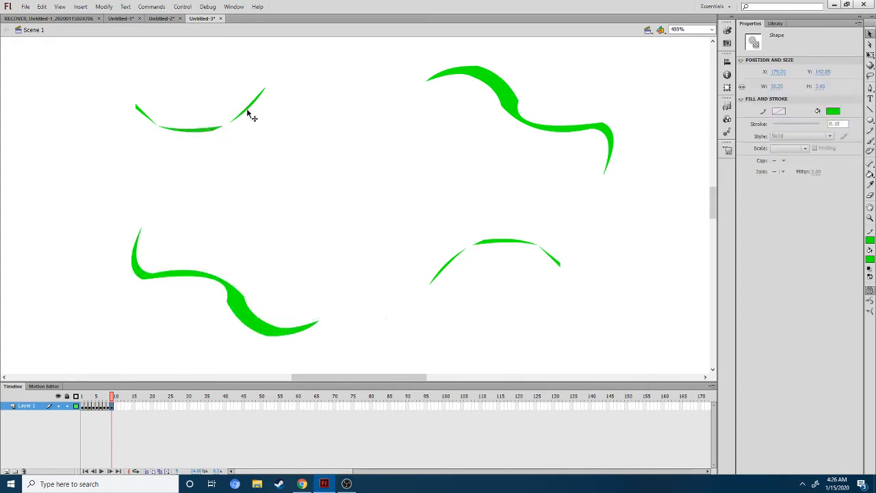
{"action": "left_click_drag", "start_coordinate": [209, 134], "coordinate": [206, 129]}
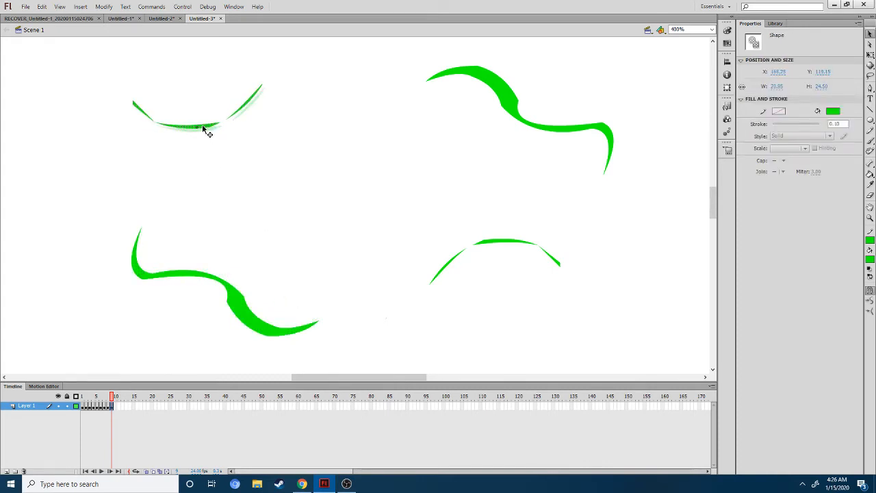
{"action": "left_click", "coordinate": [152, 358]}
{"action": "right_click", "coordinate": [117, 409]}
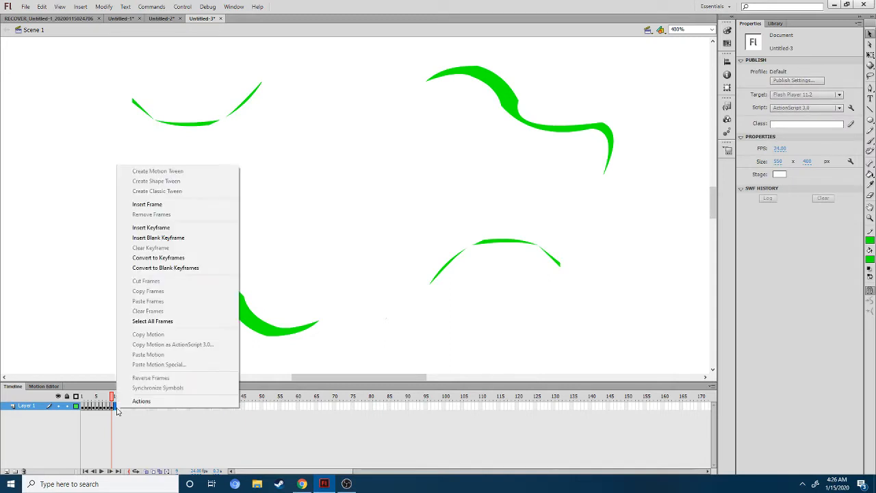
{"action": "left_click", "coordinate": [172, 237]}
{"action": "key", "text": "ctrl+z"}
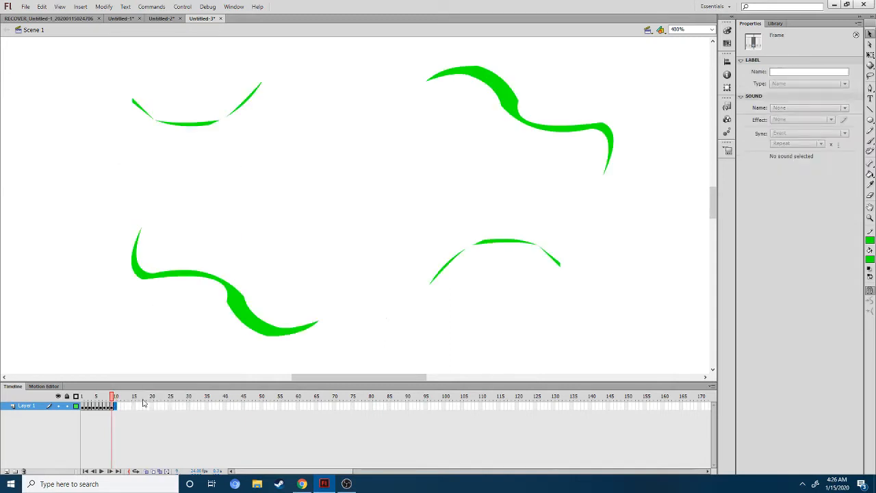
Insert a keyframe at frame 10 of Layer 1 and nudge the upper-right wave and the lower-right arc segments slightly outward.
{"action": "right_click", "coordinate": [117, 408]}
{"action": "left_click", "coordinate": [167, 229]}
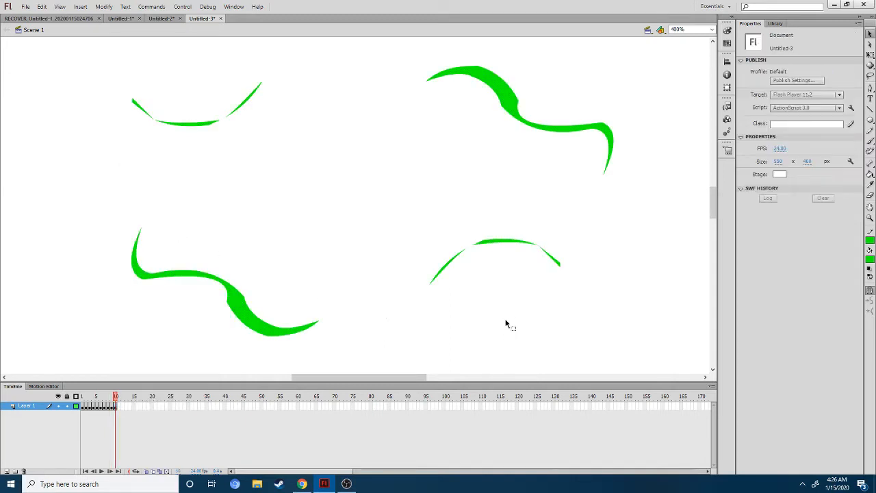
{"action": "key", "text": "ctrl+minus"}
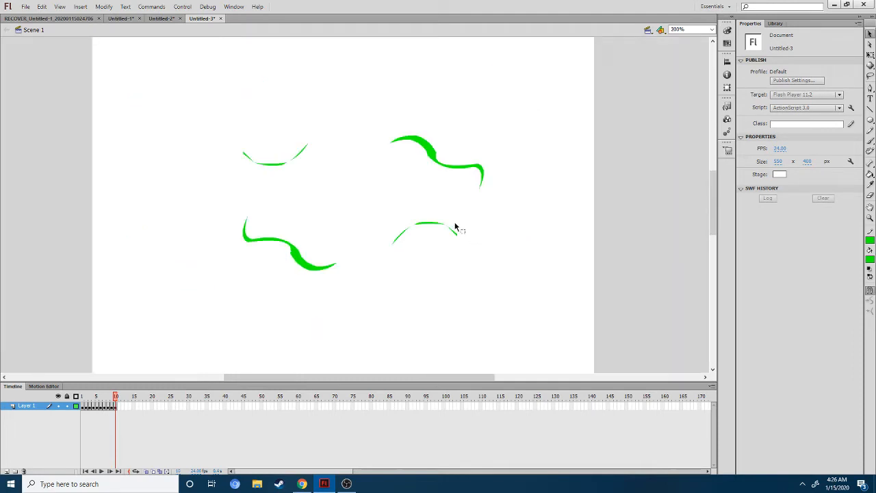
{"action": "left_click", "coordinate": [433, 158]}
{"action": "left_click_drag", "start_coordinate": [434, 152], "coordinate": [439, 152]}
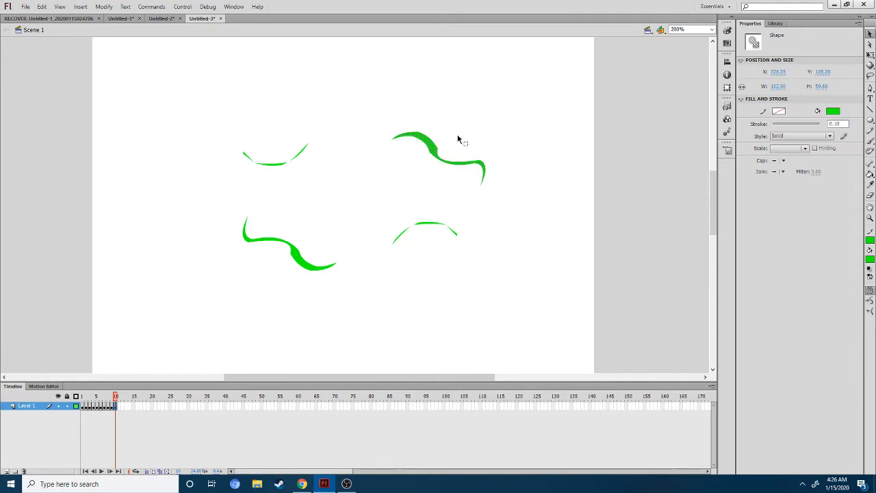
{"action": "left_click", "coordinate": [430, 227]}
{"action": "mouse_move", "coordinate": [433, 252]}
{"action": "left_mouse_down"}
{"action": "mouse_move", "coordinate": [452, 234]}
{"action": "mouse_move", "coordinate": [434, 231]}
{"action": "left_mouse_up"}
On frame 10, nudge the lower-left wave slightly down-left and the upper-left arc segments slightly up.
{"action": "left_click", "coordinate": [162, 212]}
{"action": "mouse_move", "coordinate": [182, 204]}
{"action": "left_mouse_down"}
{"action": "mouse_move", "coordinate": [337, 297]}
{"action": "mouse_move", "coordinate": [308, 274]}
{"action": "left_mouse_up"}
{"action": "left_click", "coordinate": [336, 242]}
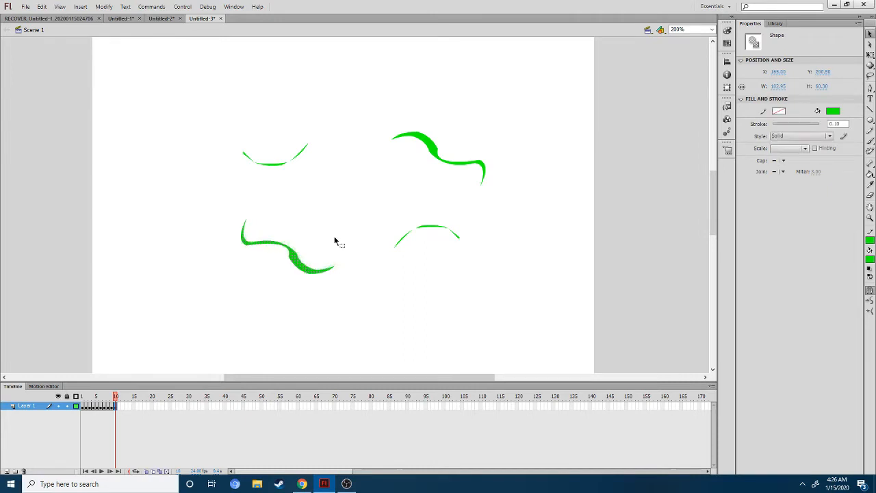
{"action": "mouse_move", "coordinate": [211, 112]}
{"action": "left_mouse_down"}
{"action": "mouse_move", "coordinate": [304, 182]}
{"action": "mouse_move", "coordinate": [302, 157]}
{"action": "left_mouse_up"}
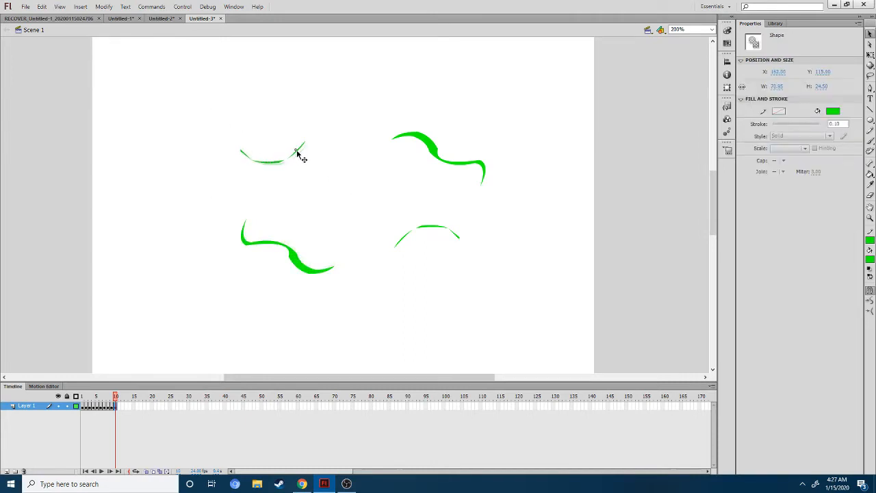
{"action": "left_click", "coordinate": [218, 335]}
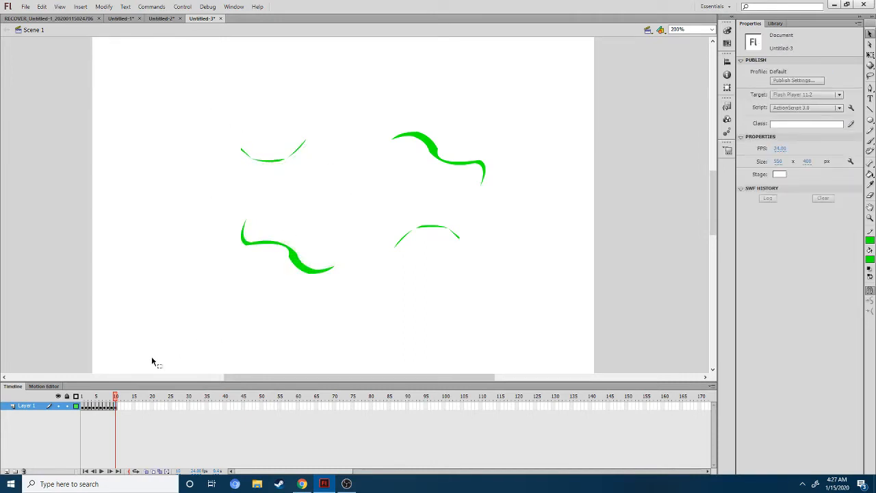
Play the animation back several times to review the outward motion up to frame 10.
{"action": "key", "text": "Return"}
{"action": "key", "text": "Return"}
{"action": "key", "text": "Return"}
{"action": "key", "text": "Return"}
{"action": "key", "text": "Return"}
{"action": "key", "text": "Return"}
Insert a keyframe at frame 11 of Layer 1 and shift the upper-right wave down-left and the lower-right arc segments up-left, back toward the center.
{"action": "right_click", "coordinate": [120, 407]}
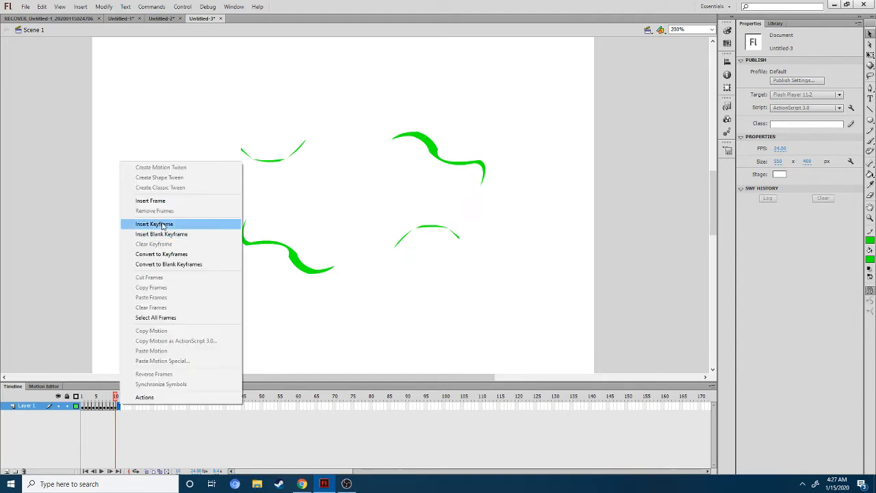
{"action": "left_click", "coordinate": [180, 225]}
{"action": "left_click", "coordinate": [357, 101]}
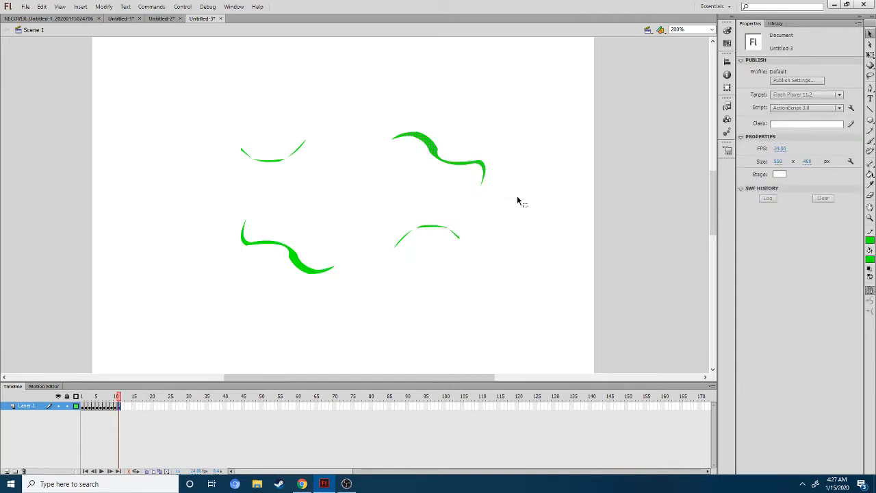
{"action": "left_click_drag", "start_coordinate": [483, 166], "coordinate": [478, 169]}
{"action": "left_click", "coordinate": [502, 169]}
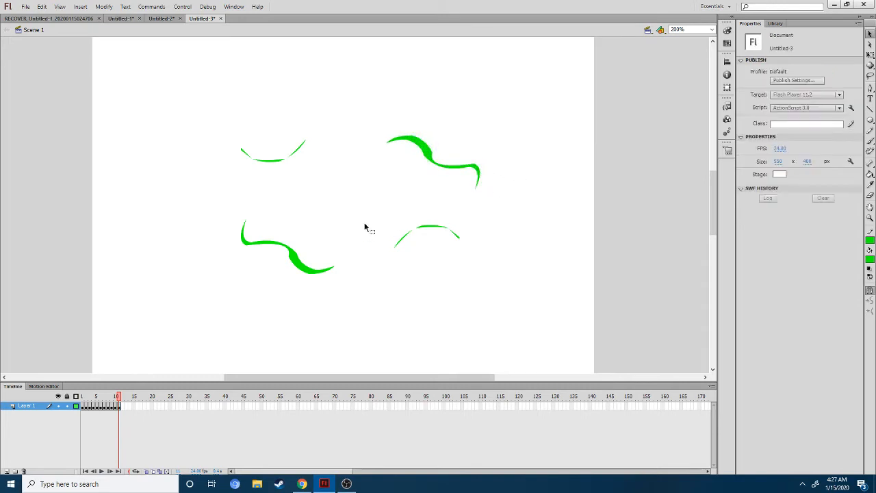
{"action": "left_click", "coordinate": [449, 233]}
{"action": "left_click_drag", "start_coordinate": [458, 235], "coordinate": [454, 234]}
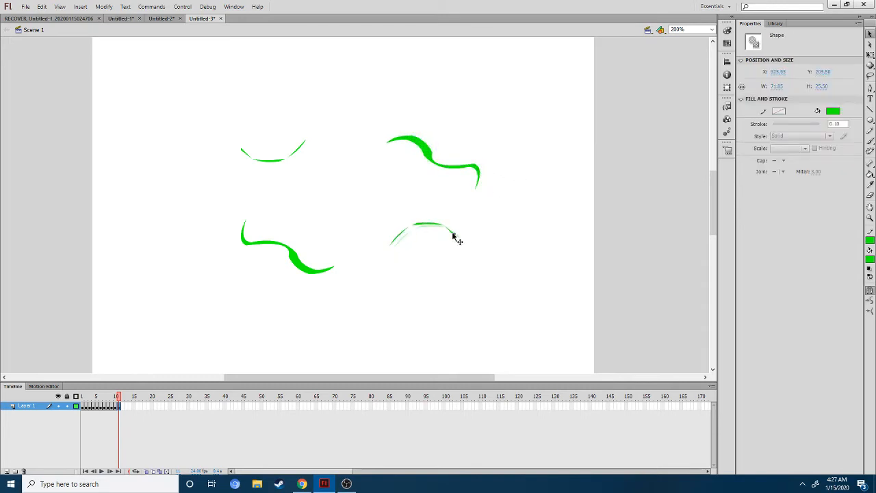
On frame 11, shift the lower-left wave up-right and the upper-left arc segments down-right, back toward the center.
{"action": "left_click", "coordinate": [211, 226]}
{"action": "left_click", "coordinate": [319, 277]}
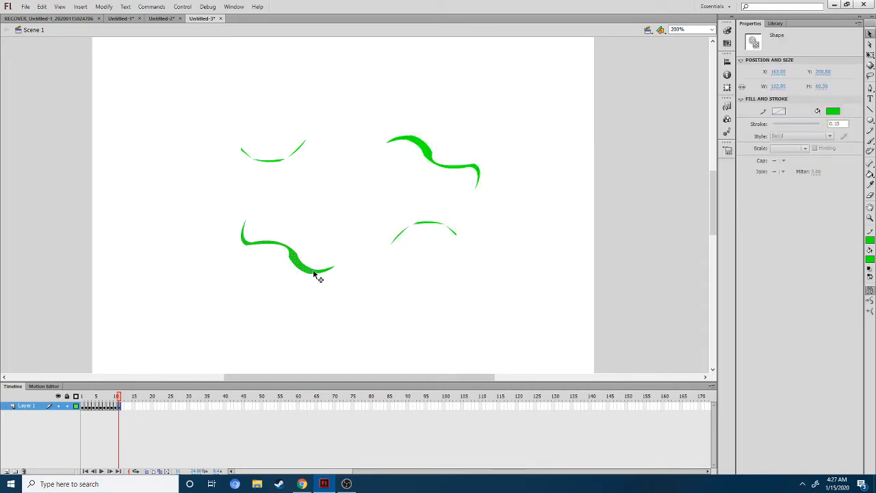
{"action": "mouse_move", "coordinate": [319, 277]}
{"action": "left_mouse_down"}
{"action": "mouse_move", "coordinate": [326, 270]}
{"action": "mouse_move", "coordinate": [319, 269]}
{"action": "left_mouse_up"}
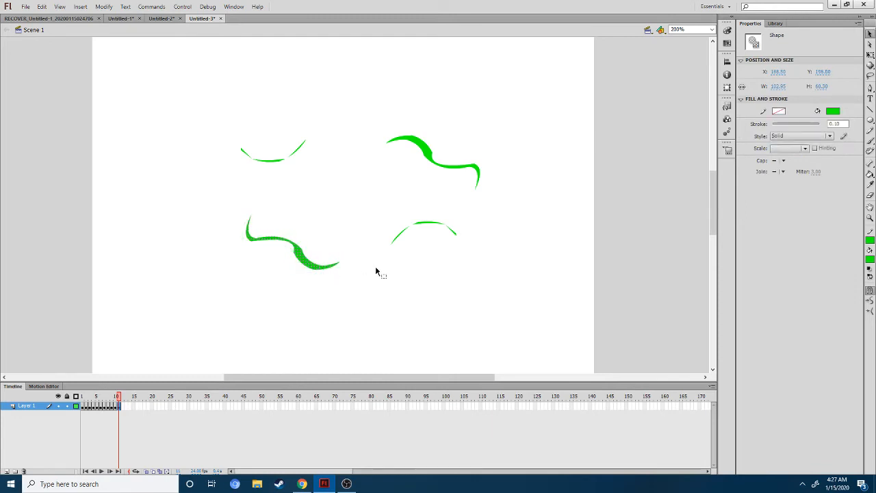
{"action": "left_click_drag", "start_coordinate": [199, 107], "coordinate": [308, 159]}
{"action": "left_click", "coordinate": [233, 323]}
Insert a keyframe at frame 12 of Layer 1 and shift the upper-right wave and the lower-right arc segments further inward.
{"action": "left_click", "coordinate": [122, 406]}
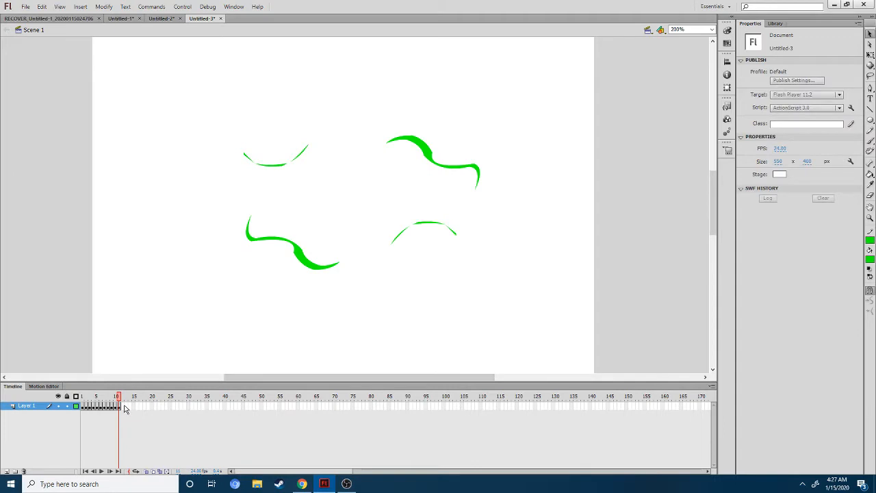
{"action": "right_click", "coordinate": [123, 406]}
{"action": "left_click", "coordinate": [203, 227]}
{"action": "left_click_drag", "start_coordinate": [342, 89], "coordinate": [537, 219]}
{"action": "left_click_drag", "start_coordinate": [349, 107], "coordinate": [516, 198]}
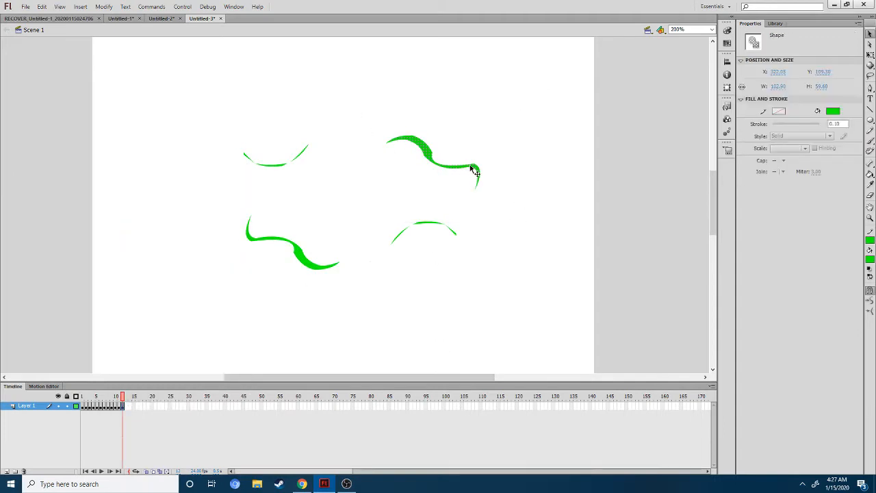
{"action": "left_click_drag", "start_coordinate": [479, 172], "coordinate": [466, 173]}
{"action": "left_click", "coordinate": [525, 205]}
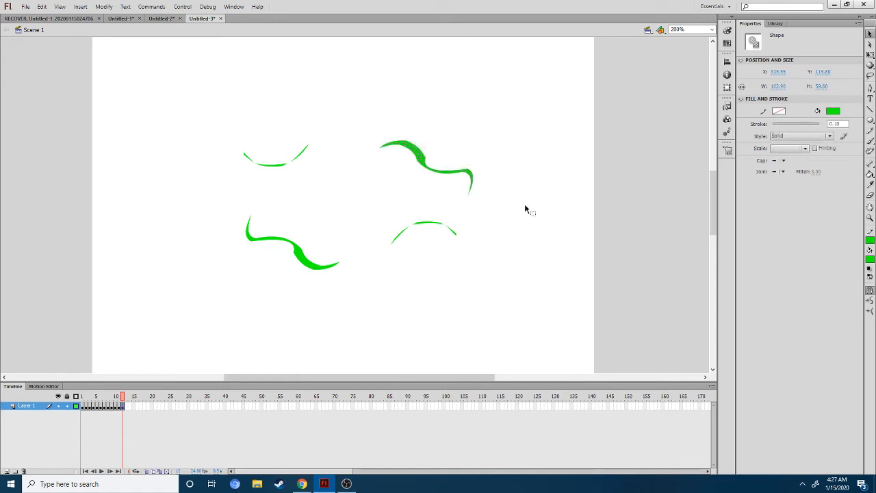
{"action": "left_click_drag", "start_coordinate": [370, 209], "coordinate": [509, 273]}
{"action": "left_click_drag", "start_coordinate": [432, 229], "coordinate": [432, 221]}
On frame 12, shift the lower-left wave and the upper-left arc segments further inward, and play back the animation.
{"action": "left_click_drag", "start_coordinate": [219, 197], "coordinate": [323, 260]}
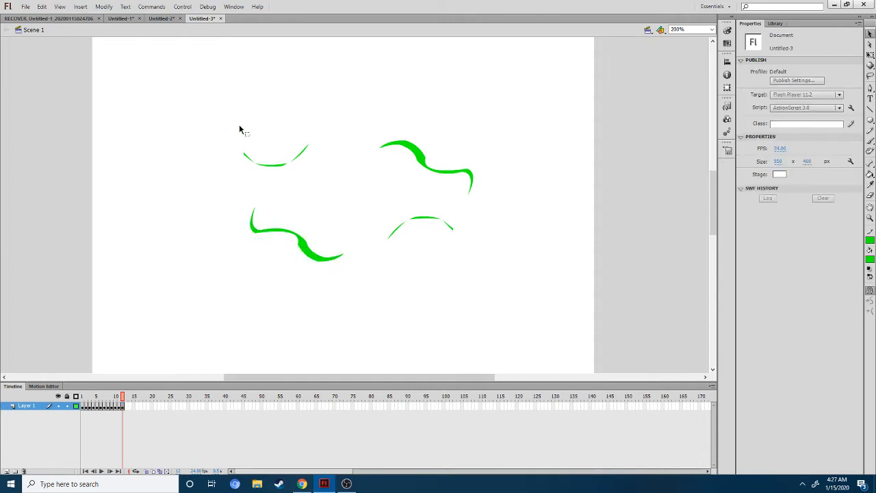
{"action": "left_click_drag", "start_coordinate": [241, 128], "coordinate": [315, 165]}
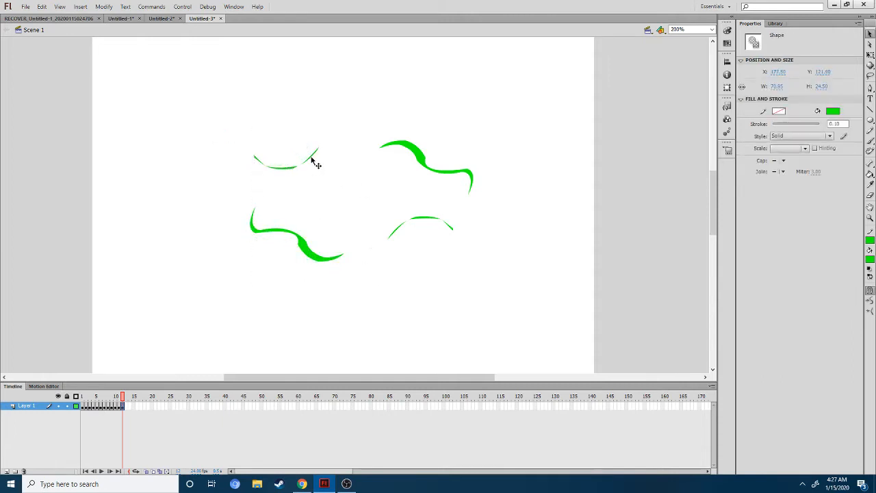
{"action": "left_click", "coordinate": [179, 349]}
{"action": "key", "text": "Return"}
{"action": "key", "text": "Return"}
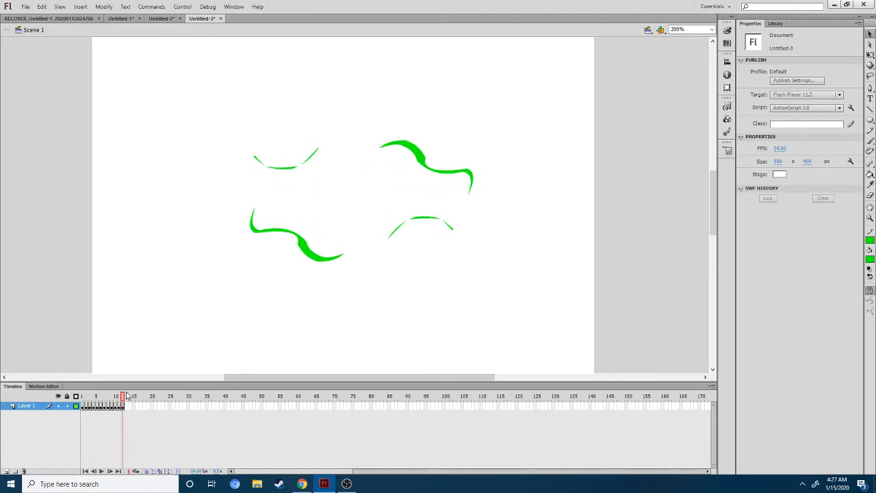
Insert a keyframe at frame 13 of Layer 1.
{"action": "right_click", "coordinate": [129, 405]}
{"action": "left_click", "coordinate": [167, 223]}
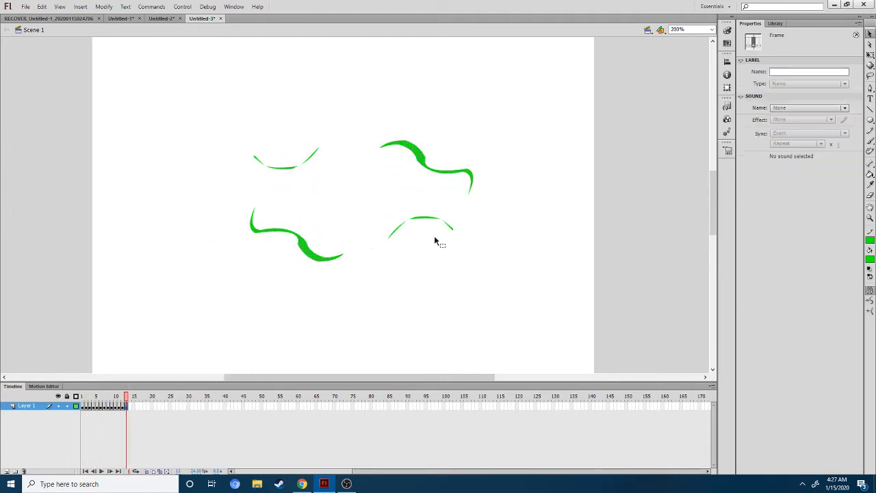
{"action": "left_click", "coordinate": [416, 157]}
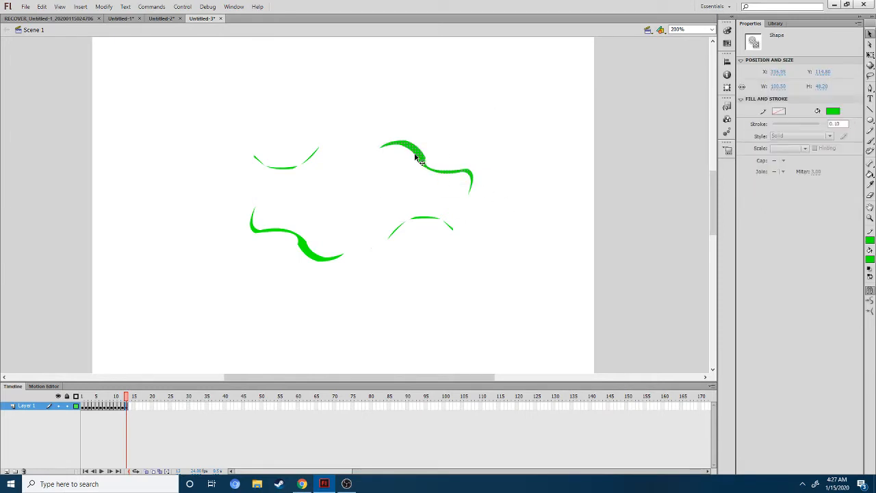
{"action": "left_click_drag", "start_coordinate": [422, 161], "coordinate": [418, 170]}
{"action": "key", "text": "ctrl+z"}
On frame 13, shift the whole upper-right wave down-left and the thin lower-right arc segments up-left.
{"action": "left_click", "coordinate": [536, 183]}
{"action": "left_click", "coordinate": [469, 173]}
{"action": "left_click_drag", "start_coordinate": [470, 175], "coordinate": [462, 181]}
{"action": "left_click", "coordinate": [473, 185]}
{"action": "mouse_move", "coordinate": [359, 209]}
{"action": "left_mouse_down"}
{"action": "mouse_move", "coordinate": [456, 240]}
{"action": "mouse_move", "coordinate": [453, 230]}
{"action": "left_mouse_up"}
{"action": "left_click", "coordinate": [264, 223]}
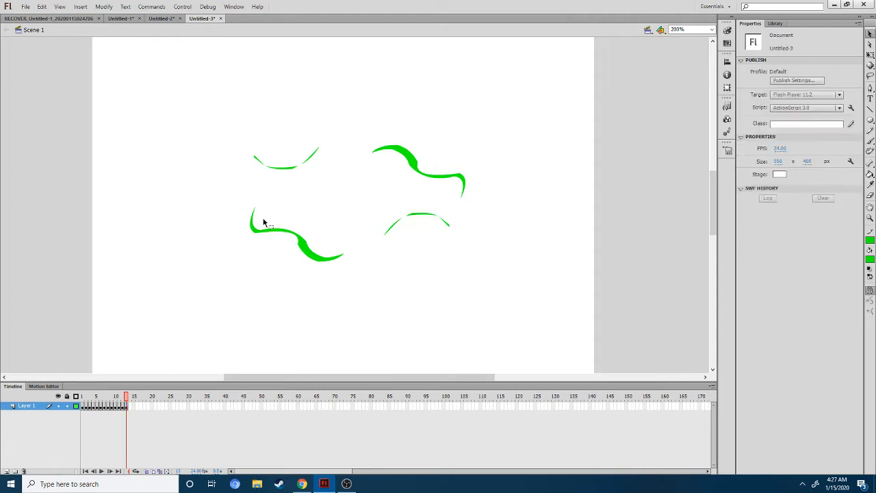
On frame 13, shift the thick lower-left wave up-right and the thin upper-left arc segments down-right.
{"action": "left_click_drag", "start_coordinate": [238, 198], "coordinate": [348, 278]}
{"action": "left_click", "coordinate": [331, 259]}
{"action": "left_click_drag", "start_coordinate": [199, 191], "coordinate": [327, 255]}
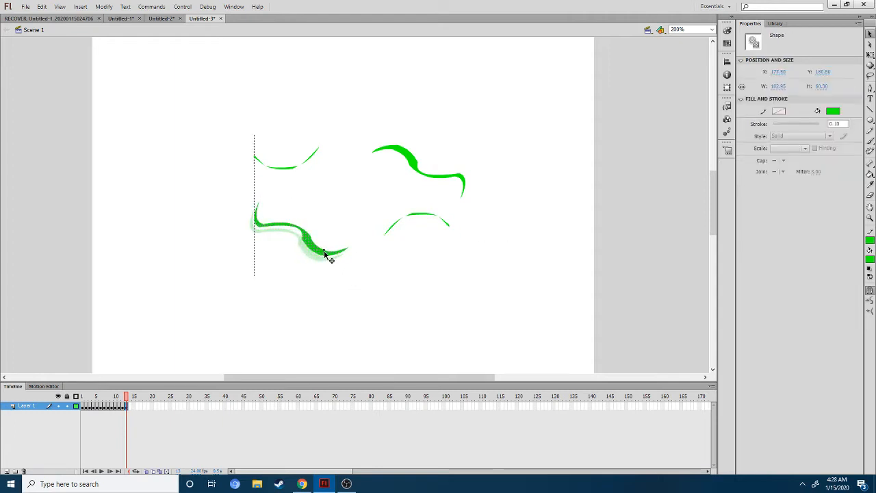
{"action": "left_click", "coordinate": [208, 176]}
{"action": "left_click_drag", "start_coordinate": [228, 125], "coordinate": [353, 191]}
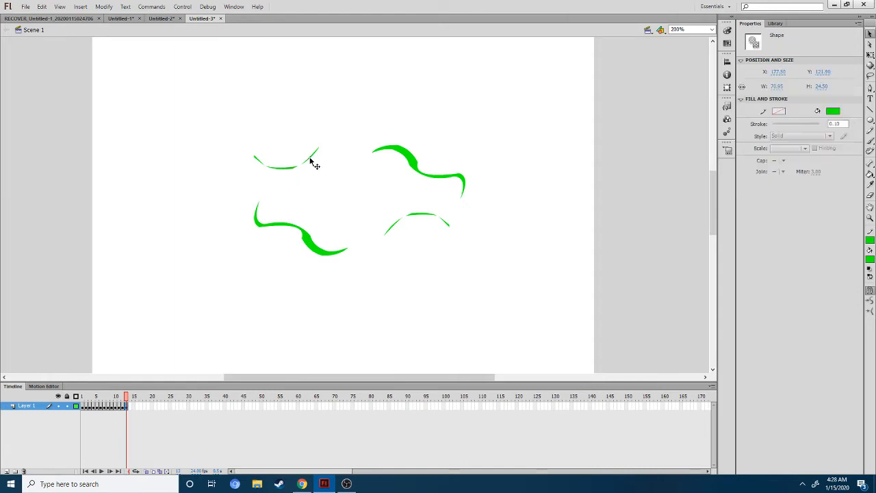
{"action": "left_click_drag", "start_coordinate": [311, 161], "coordinate": [316, 163]}
{"action": "left_click", "coordinate": [158, 350]}
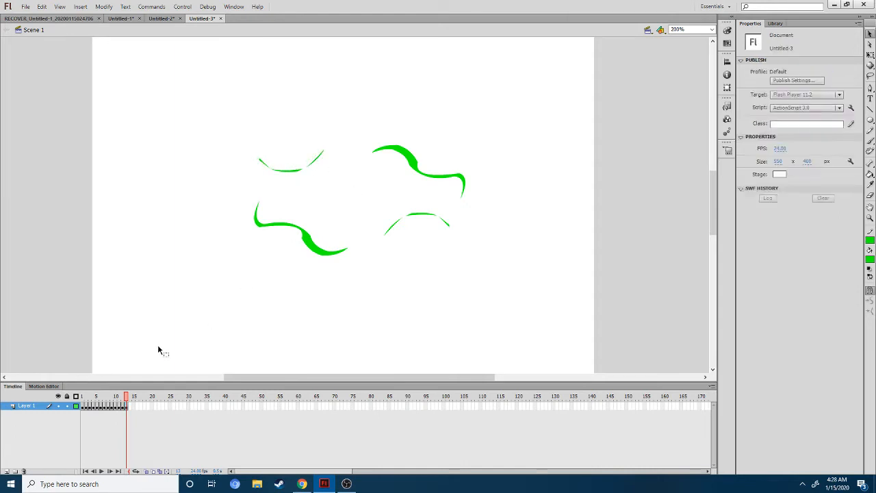
Insert a keyframe at frame 14 of Layer 1 and nudge the upper-right wave slightly left and the lower-right arc segments slightly up-left.
{"action": "right_click", "coordinate": [132, 409]}
{"action": "left_click", "coordinate": [218, 228]}
{"action": "left_click_drag", "start_coordinate": [370, 118], "coordinate": [465, 192]}
{"action": "left_click", "coordinate": [394, 215]}
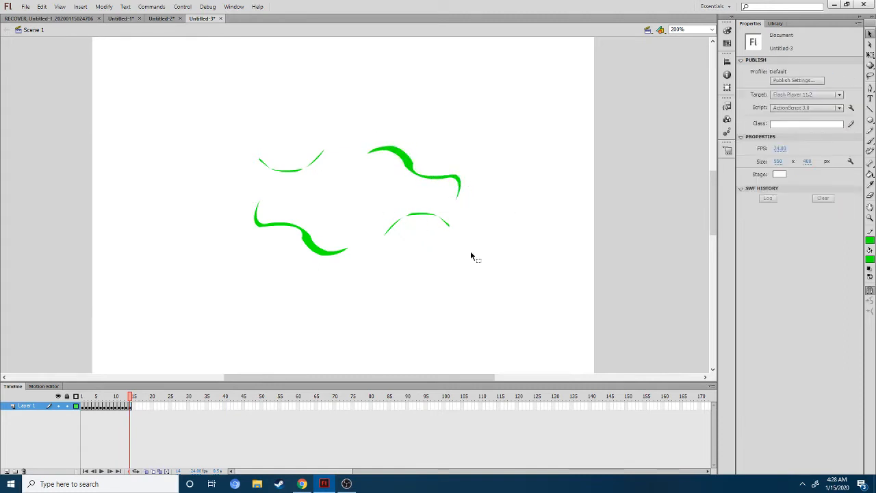
{"action": "left_click", "coordinate": [450, 225]}
{"action": "mouse_move", "coordinate": [450, 226]}
{"action": "left_mouse_down"}
{"action": "mouse_move", "coordinate": [442, 221]}
{"action": "mouse_move", "coordinate": [450, 228]}
{"action": "left_mouse_up"}
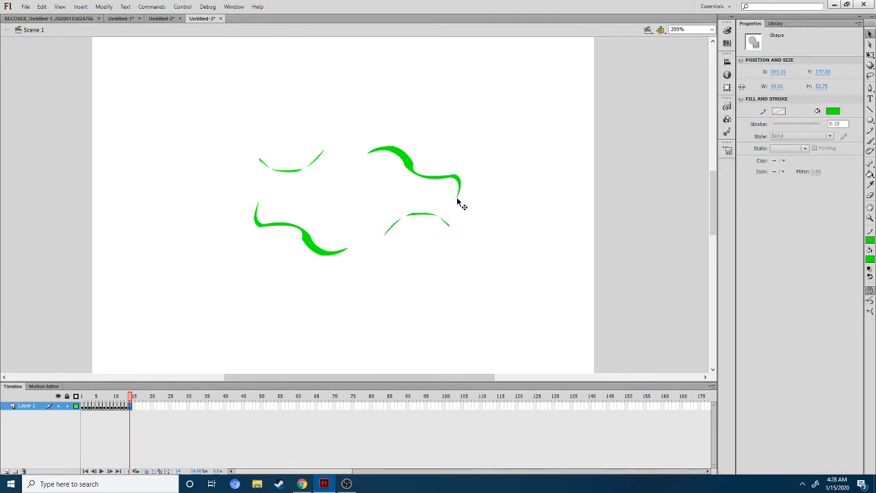
{"action": "left_click_drag", "start_coordinate": [451, 225], "coordinate": [449, 223]}
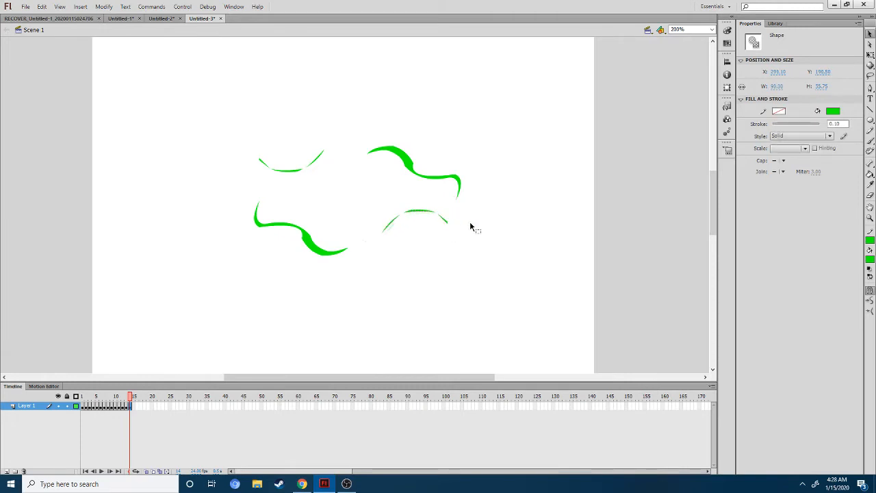
On frame 14, shift the thick lower-left wave up-right and the thin upper-left arc segments slightly down-right.
{"action": "left_click", "coordinate": [470, 221]}
{"action": "left_click", "coordinate": [335, 254]}
{"action": "left_click_drag", "start_coordinate": [334, 256], "coordinate": [341, 250]}
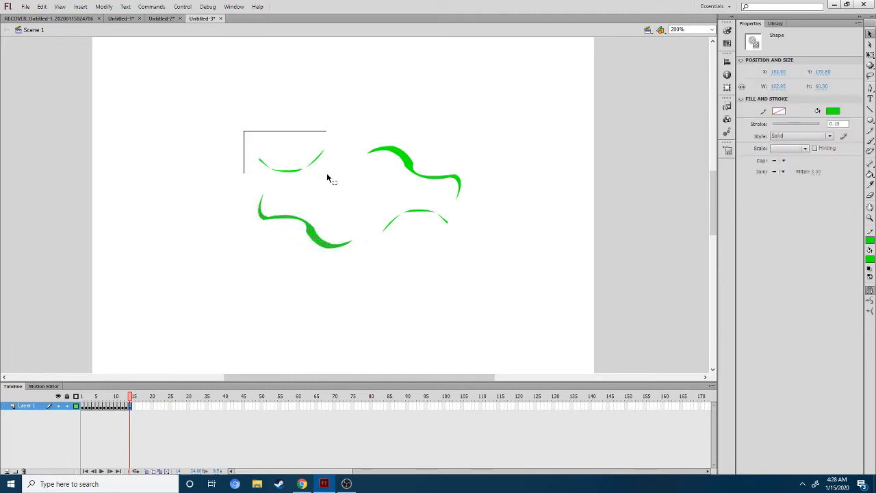
{"action": "left_click_drag", "start_coordinate": [327, 175], "coordinate": [324, 168]}
{"action": "left_click", "coordinate": [244, 286]}
Test the Untitled-3 scene in a maximized preview window, watch the wave animation, and close the preview.
{"action": "key", "text": "Return"}
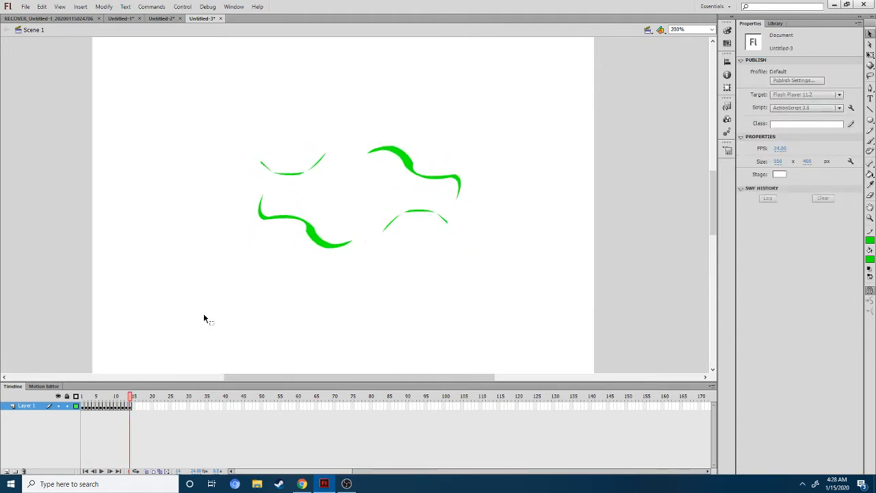
{"action": "left_click", "coordinate": [183, 6]}
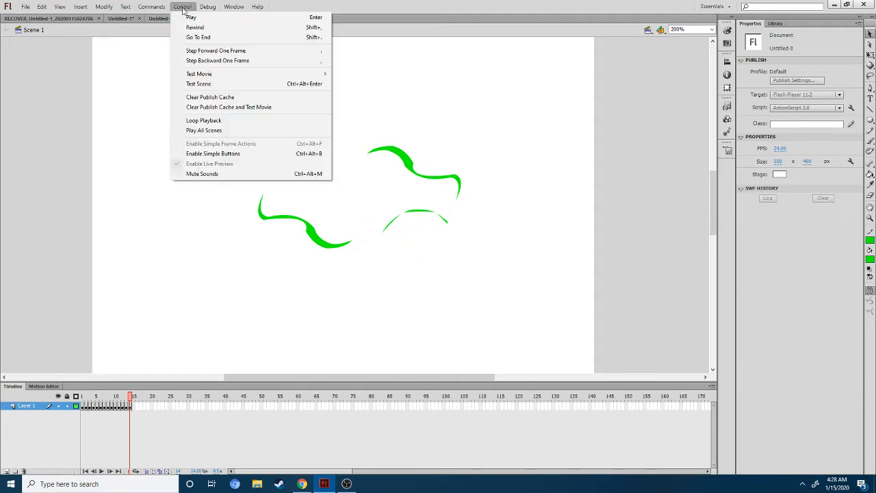
{"action": "left_click", "coordinate": [215, 84]}
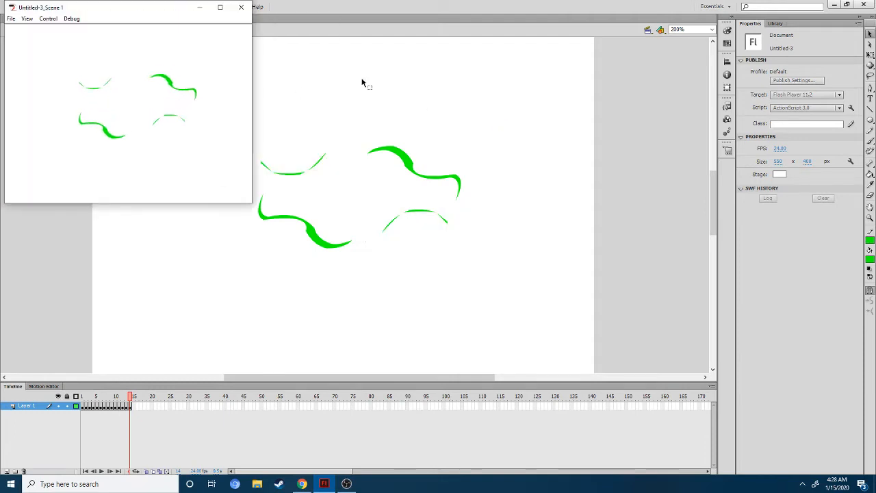
{"action": "left_click", "coordinate": [220, 7]}
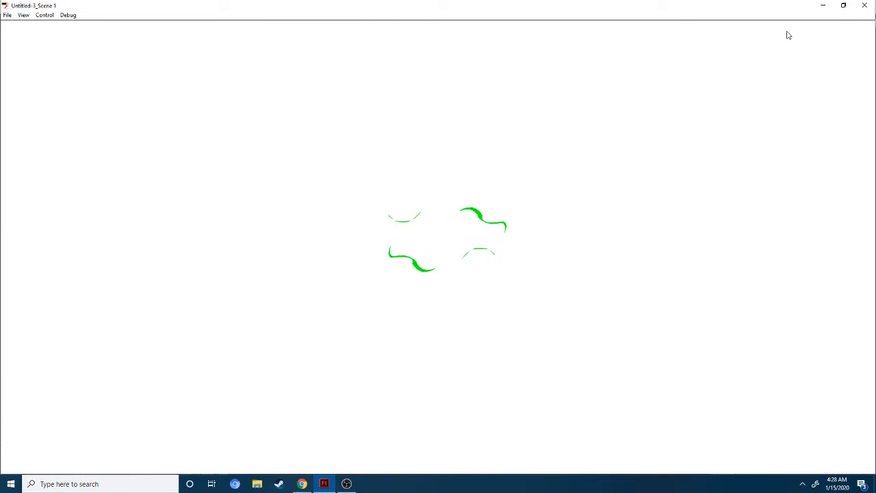
{"action": "left_click", "coordinate": [865, 5]}
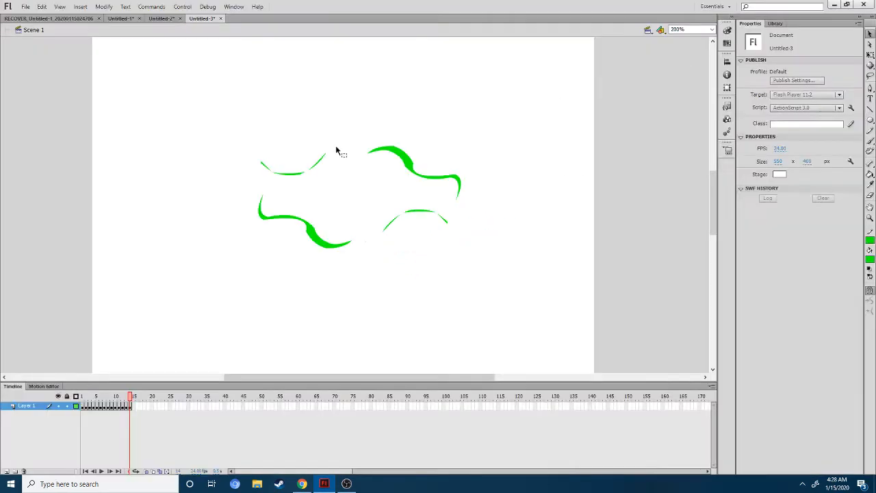
Switch to Untitled-2 and examine the green effect pieces laid out in shape 1.
{"action": "left_click", "coordinate": [162, 18]}
{"action": "scroll", "coordinate": [390, 170], "scroll_direction": "down", "scroll_amount": 3}
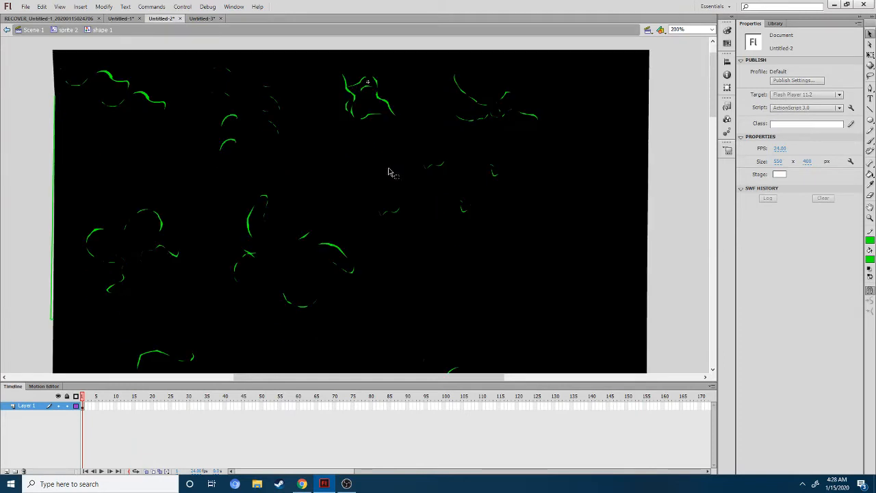
{"action": "scroll", "coordinate": [130, 139], "scroll_direction": "up", "scroll_amount": 3}
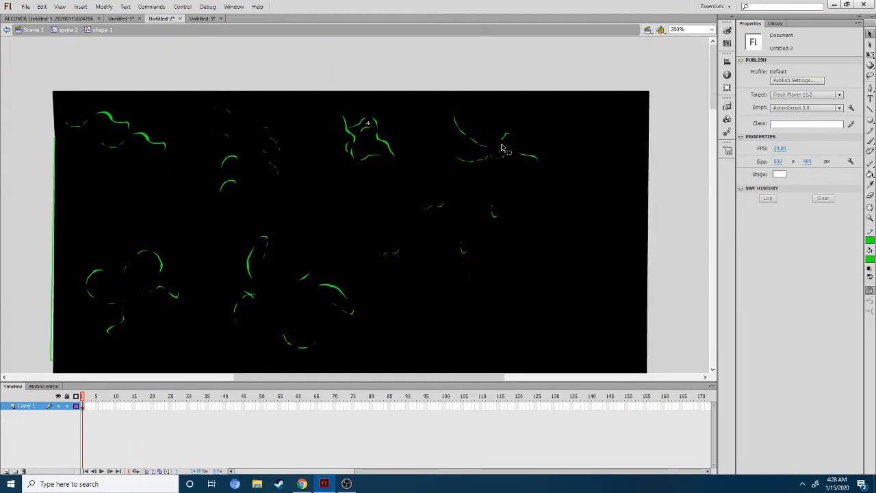
{"action": "scroll", "coordinate": [150, 247], "scroll_direction": "down", "scroll_amount": 15}
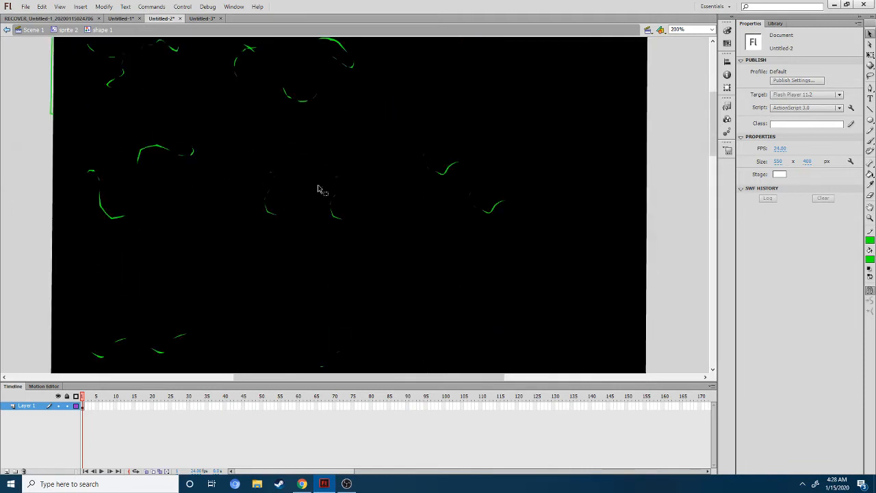
{"action": "scroll", "coordinate": [328, 140], "scroll_direction": "up", "scroll_amount": 9}
Switch to Untitled-1, play its animation on the timeline, and return the playhead to frame 1.
{"action": "left_click", "coordinate": [120, 18]}
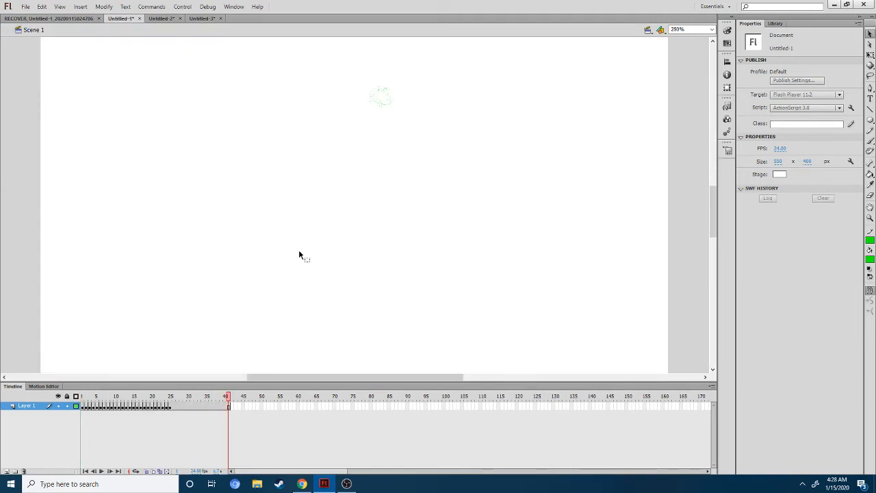
{"action": "key", "text": "Return"}
{"action": "left_click_drag", "start_coordinate": [229, 402], "coordinate": [36, 385]}
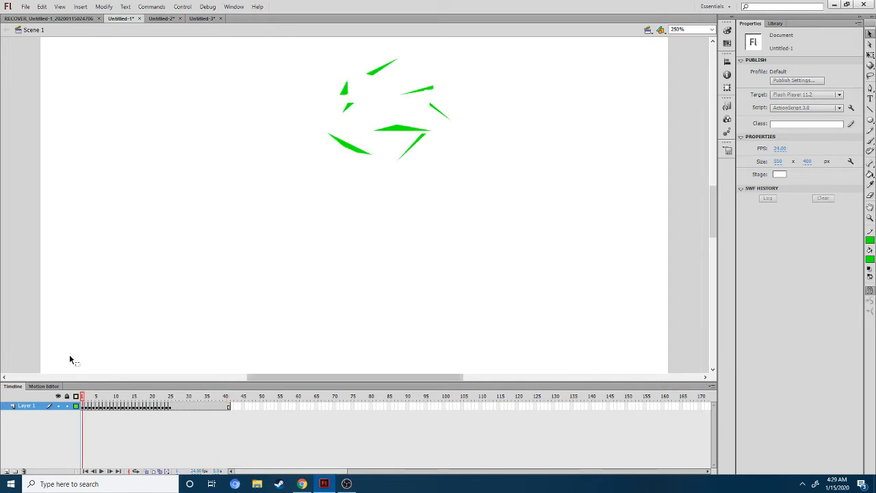
Test the Untitled-1 scene in a maximized preview, close it, and scrub its opening frames back to frame 1.
{"action": "left_click", "coordinate": [182, 6]}
{"action": "left_click", "coordinate": [322, 72]}
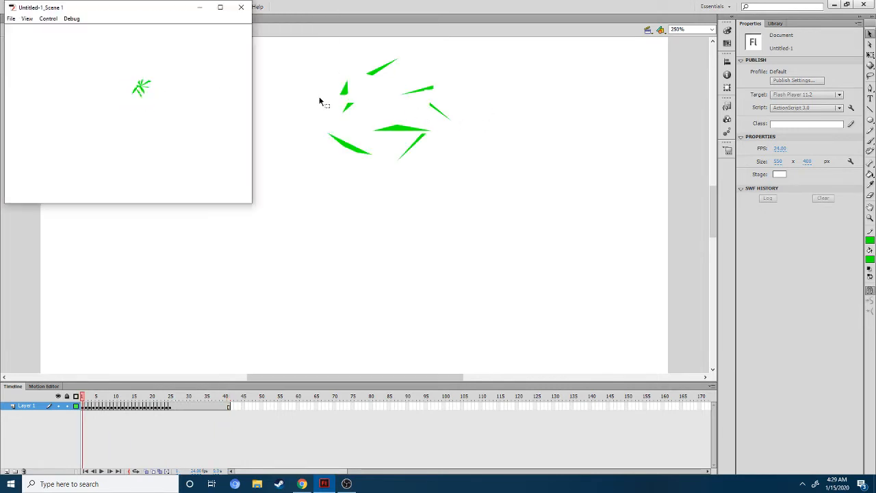
{"action": "left_click", "coordinate": [219, 8]}
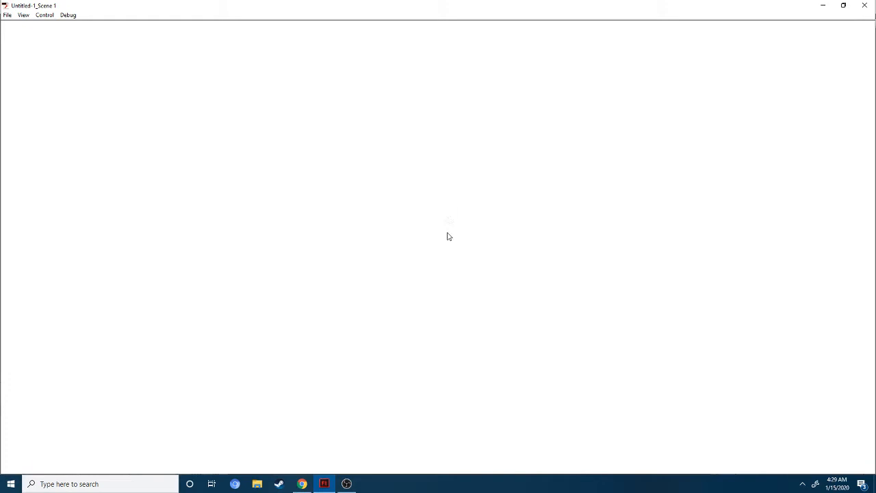
{"action": "left_click", "coordinate": [864, 5]}
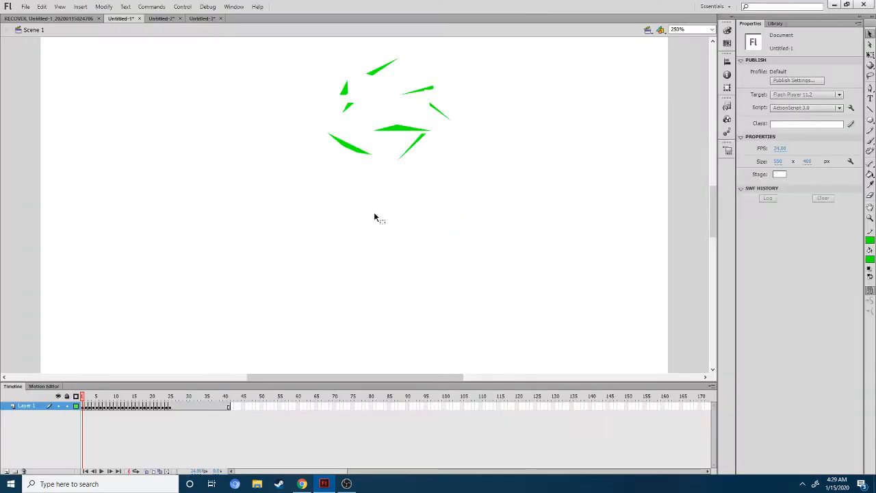
{"action": "mouse_move", "coordinate": [96, 398]}
{"action": "left_mouse_down"}
{"action": "mouse_move", "coordinate": [151, 399]}
{"action": "mouse_move", "coordinate": [82, 397]}
{"action": "mouse_move", "coordinate": [152, 397]}
{"action": "mouse_move", "coordinate": [81, 396]}
{"action": "left_mouse_up"}
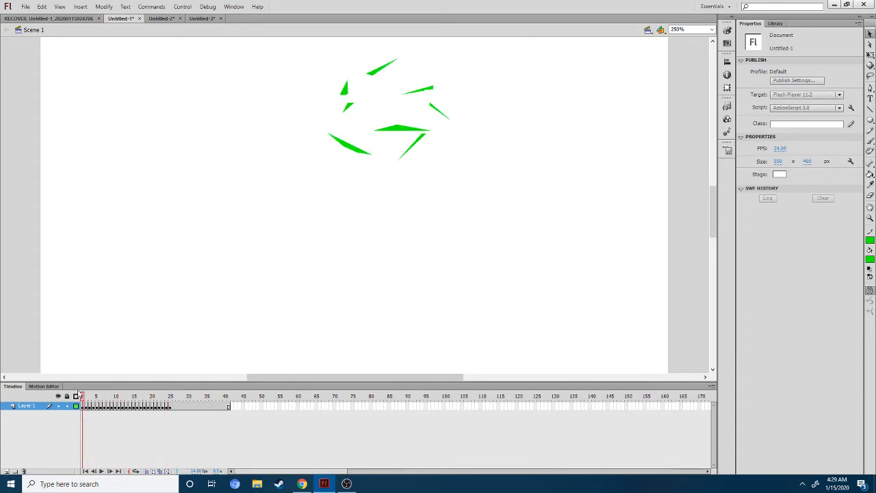
Return to Untitled-3 and scrub through its 14 frames back to frame 1.
{"action": "left_click", "coordinate": [202, 19]}
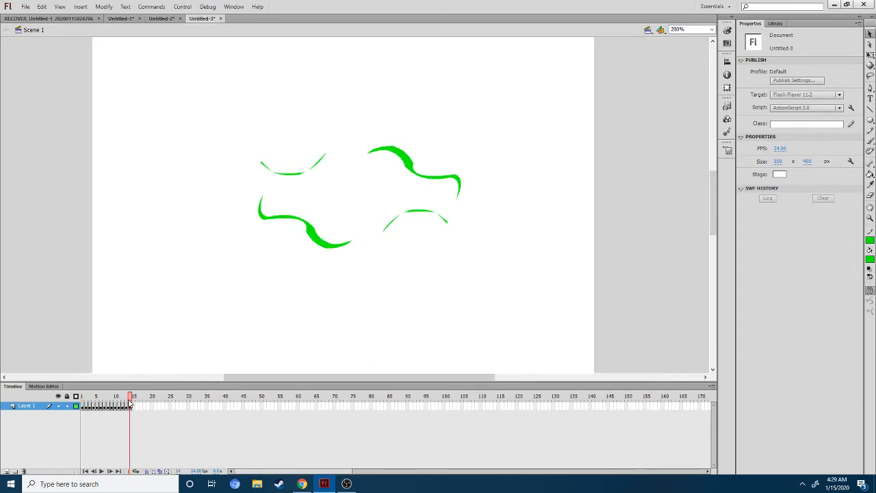
{"action": "mouse_move", "coordinate": [129, 402]}
{"action": "left_mouse_down"}
{"action": "mouse_move", "coordinate": [69, 390]}
{"action": "mouse_move", "coordinate": [146, 392]}
{"action": "left_mouse_up"}
{"action": "mouse_move", "coordinate": [139, 381]}
{"action": "left_mouse_down"}
{"action": "mouse_move", "coordinate": [31, 381]}
{"action": "mouse_move", "coordinate": [188, 385]}
{"action": "mouse_move", "coordinate": [48, 377]}
{"action": "mouse_move", "coordinate": [164, 371]}
{"action": "mouse_move", "coordinate": [48, 371]}
{"action": "mouse_move", "coordinate": [149, 363]}
{"action": "mouse_move", "coordinate": [85, 373]}
{"action": "left_mouse_up"}
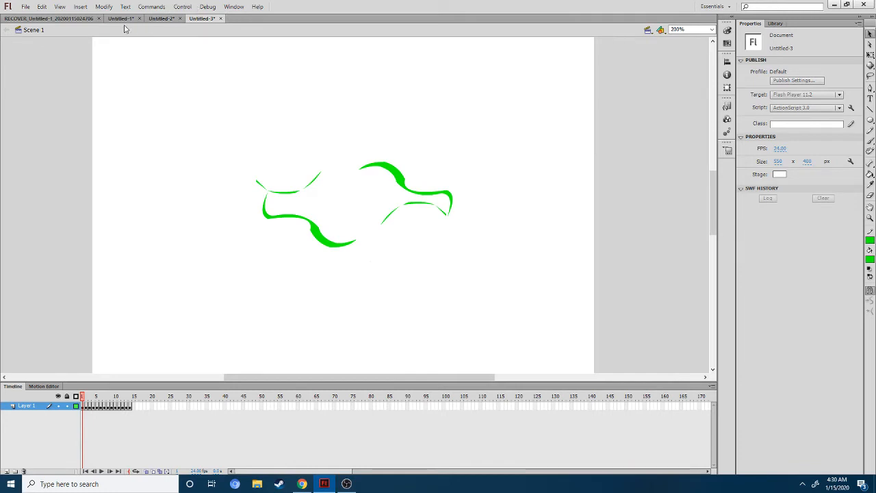
Open the ~CCAura Flash document from the CCAura folder on the Desktop.
{"action": "left_click", "coordinate": [27, 6]}
{"action": "left_click", "coordinate": [294, 107]}
{"action": "left_click", "coordinate": [25, 7]}
{"action": "left_click", "coordinate": [31, 23]}
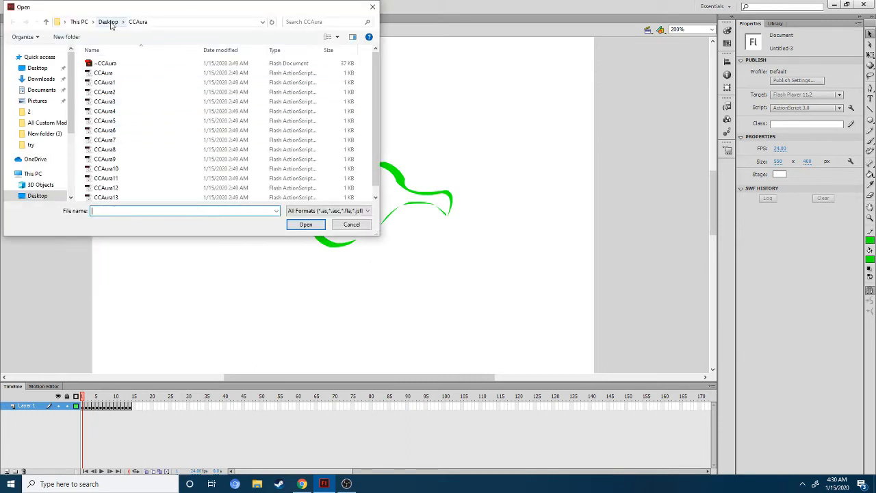
{"action": "left_click", "coordinate": [108, 22]}
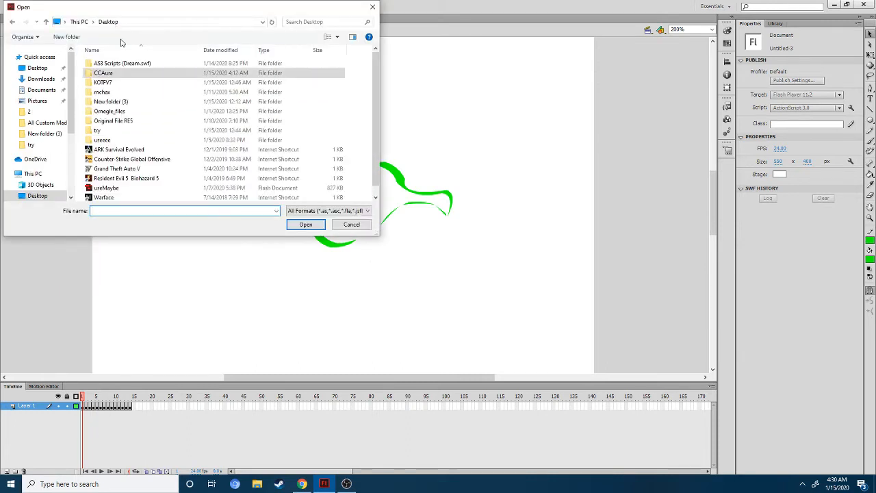
{"action": "double_click", "coordinate": [126, 73]}
{"action": "double_click", "coordinate": [124, 63]}
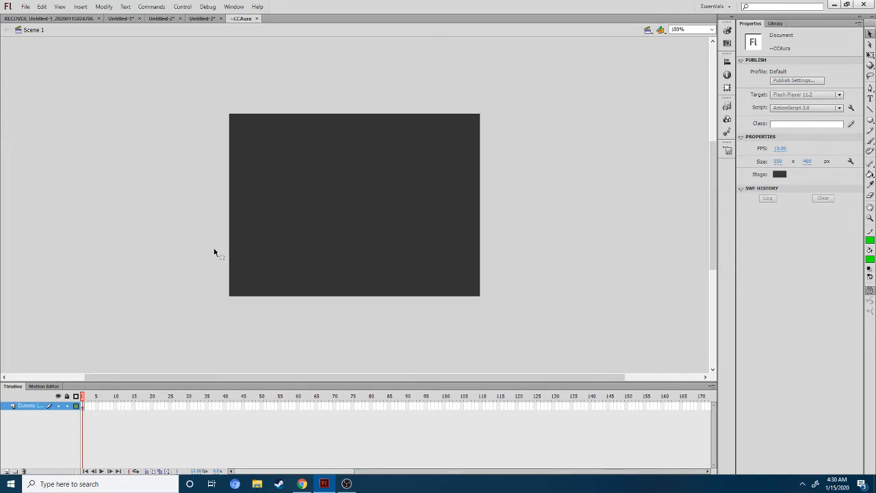
Expand the Sprite folder in the ~CCAura library, test the scene, and close the preview.
{"action": "left_click", "coordinate": [776, 23]}
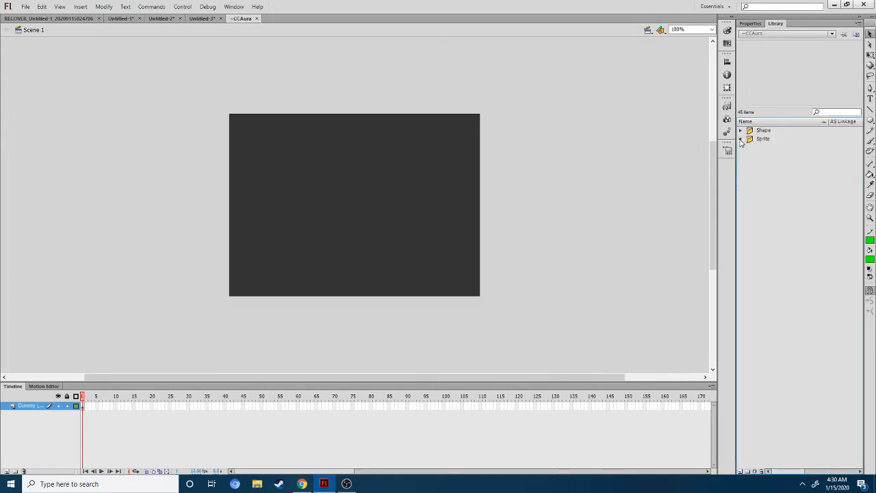
{"action": "left_click", "coordinate": [740, 138]}
{"action": "left_click", "coordinate": [183, 7]}
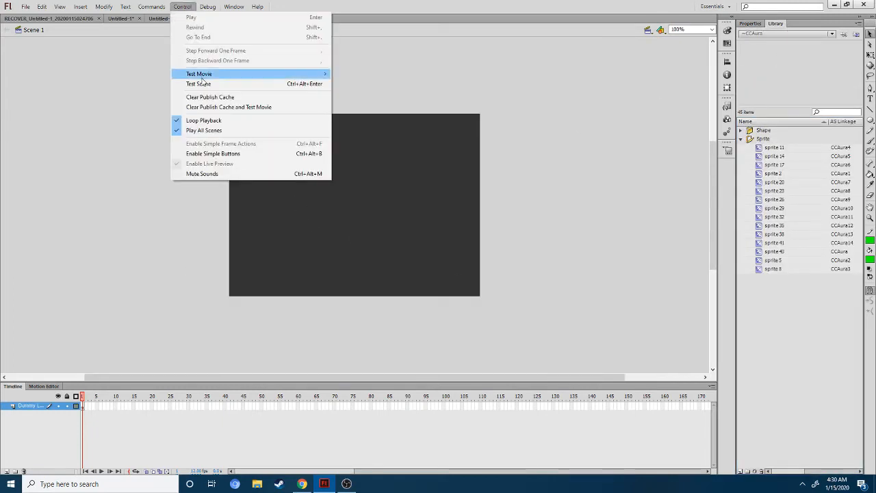
{"action": "left_click", "coordinate": [205, 72]}
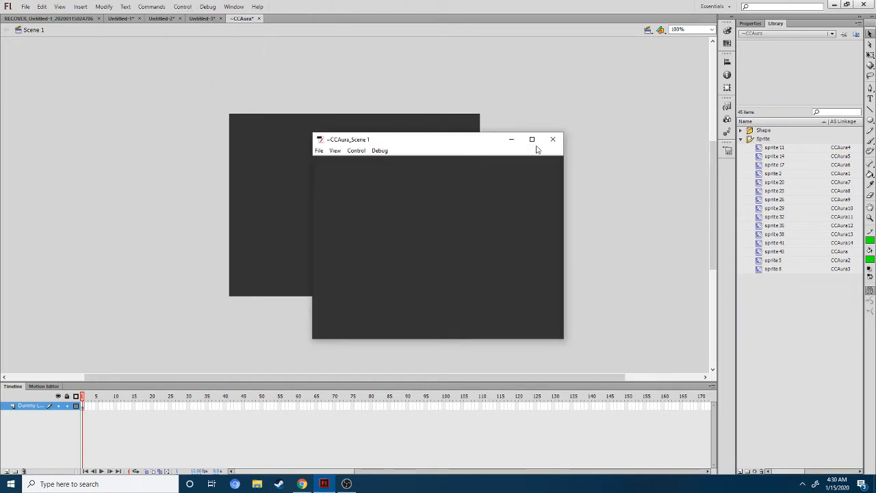
{"action": "left_click", "coordinate": [553, 141]}
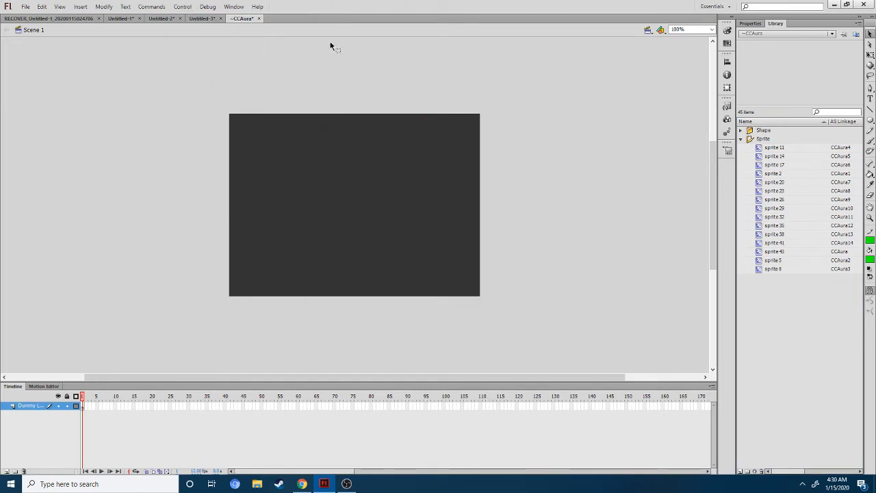
Close ~CCAura without saving and reopen it from the CCAura folder.
{"action": "left_click", "coordinate": [259, 18]}
{"action": "left_click", "coordinate": [438, 253]}
{"action": "left_click", "coordinate": [26, 6]}
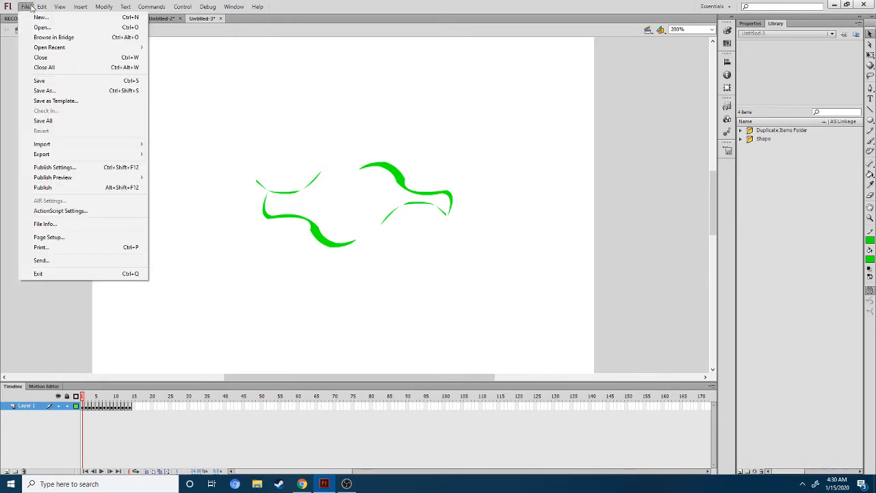
{"action": "left_click", "coordinate": [32, 25]}
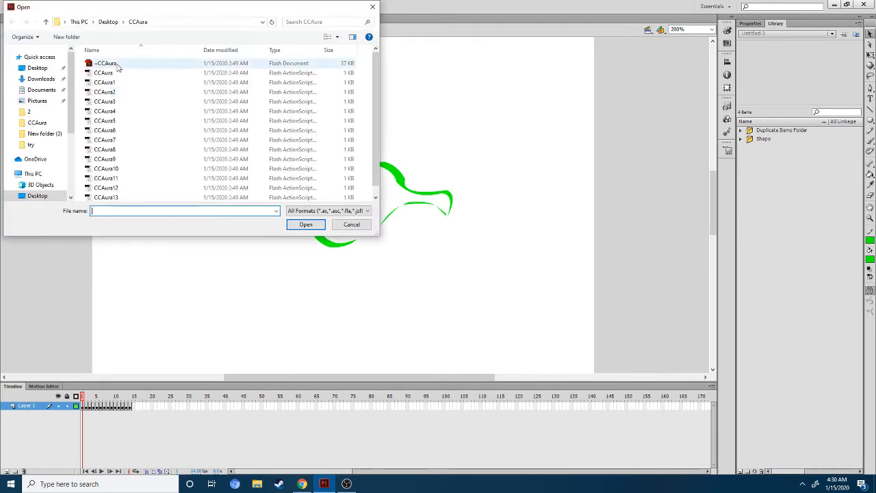
{"action": "left_click", "coordinate": [118, 67]}
{"action": "scroll", "coordinate": [229, 109], "scroll_direction": "down", "scroll_amount": 1}
{"action": "scroll", "coordinate": [242, 126], "scroll_direction": "up", "scroll_amount": 1}
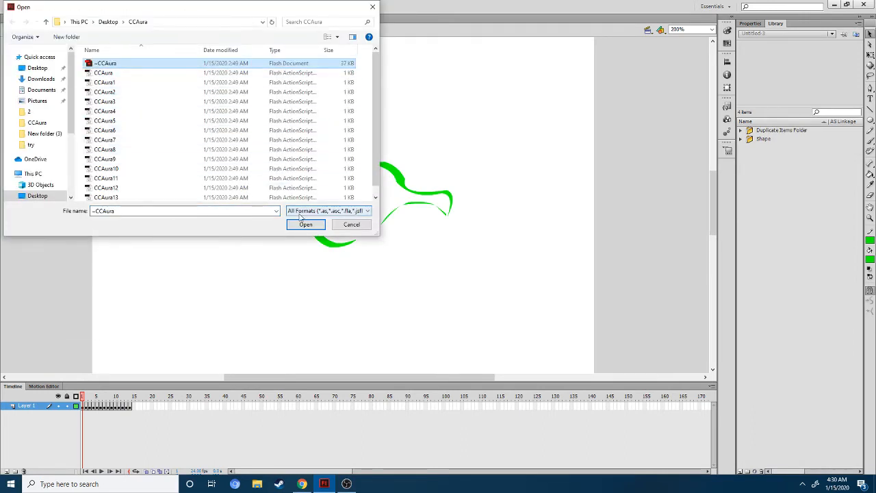
{"action": "left_click", "coordinate": [305, 228]}
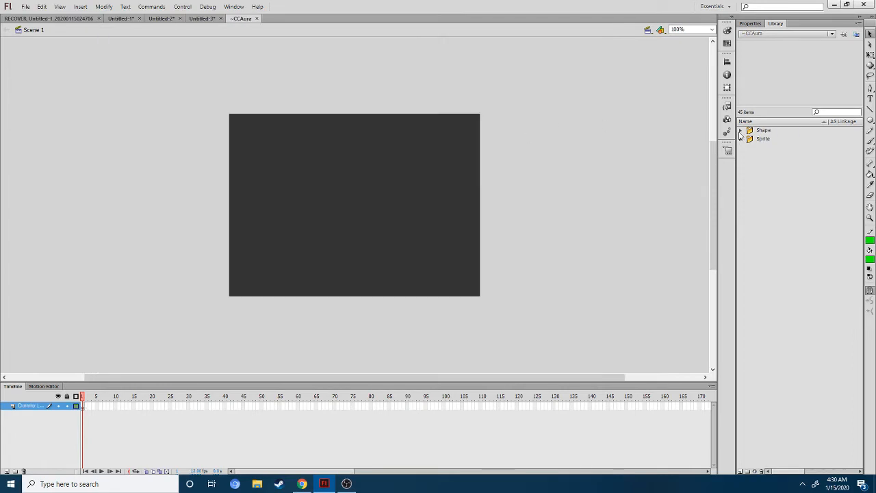
Expand the Sprite folder, preview several sprites, then open sprite 43 and play its animation.
{"action": "left_click", "coordinate": [741, 139]}
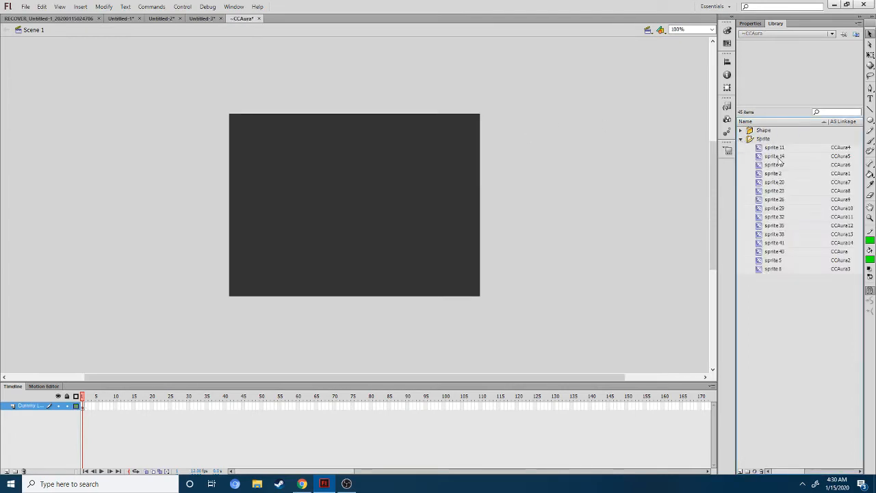
{"action": "left_click", "coordinate": [778, 158]}
{"action": "left_click", "coordinate": [774, 183]}
{"action": "left_click", "coordinate": [767, 211]}
{"action": "left_click", "coordinate": [775, 235]}
{"action": "left_click", "coordinate": [765, 220]}
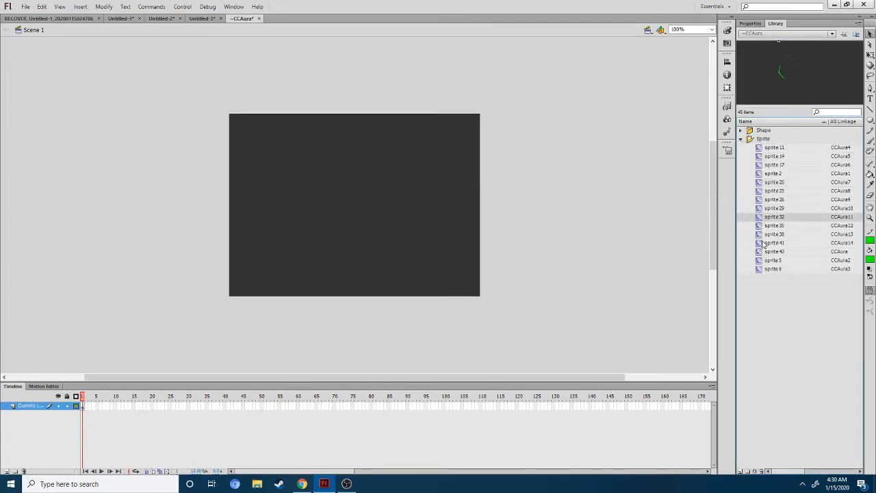
{"action": "left_click", "coordinate": [765, 243]}
{"action": "double_click", "coordinate": [765, 251]}
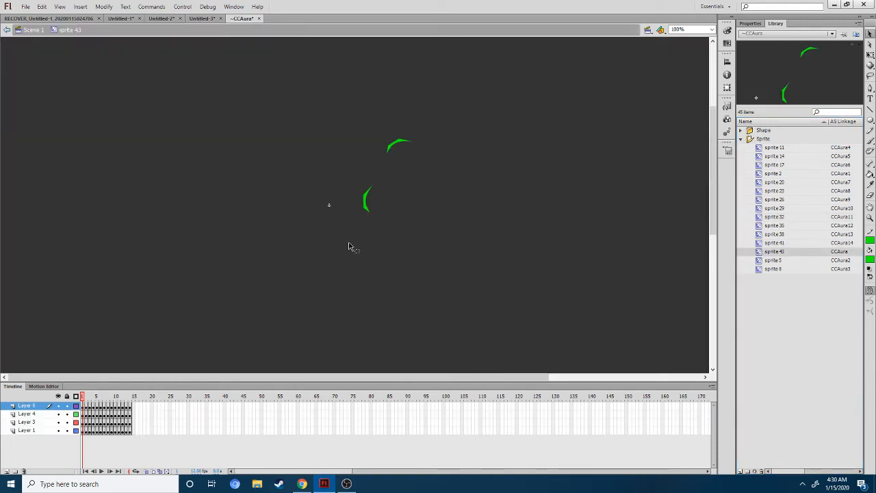
{"action": "key", "text": "Return"}
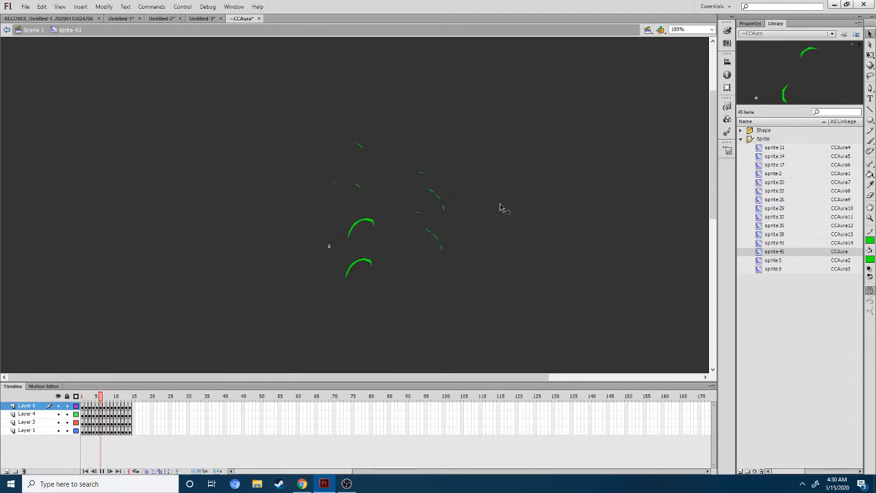
Switch to the Ghoul Fantasy game in Chrome, close the side menu, and preview the CC Aura dagger in the inventory.
{"action": "left_click", "coordinate": [301, 484]}
{"action": "left_click", "coordinate": [450, 254]}
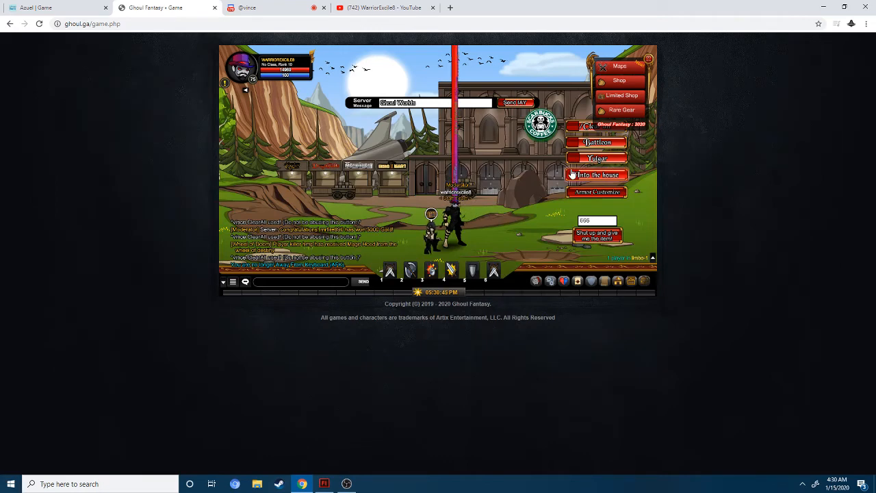
{"action": "left_click", "coordinate": [649, 60]}
{"action": "left_click", "coordinate": [644, 282]}
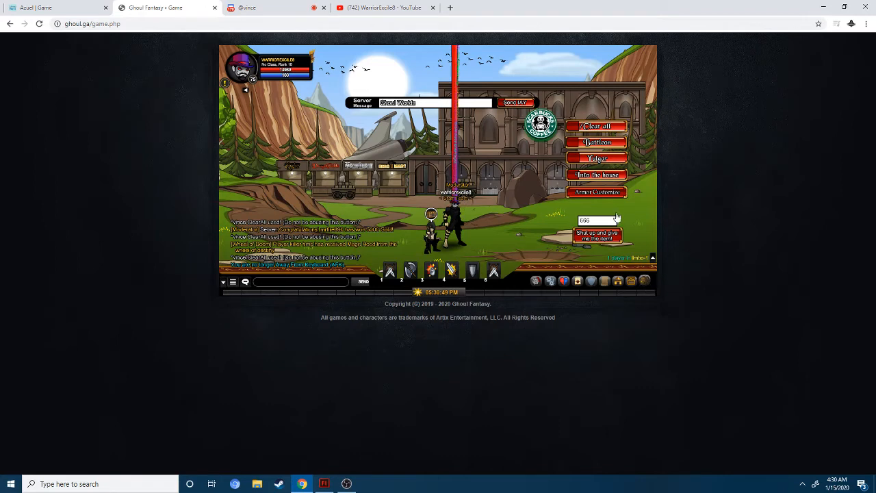
{"action": "scroll", "coordinate": [560, 137], "scroll_direction": "down", "scroll_amount": 2}
{"action": "left_click", "coordinate": [561, 117]}
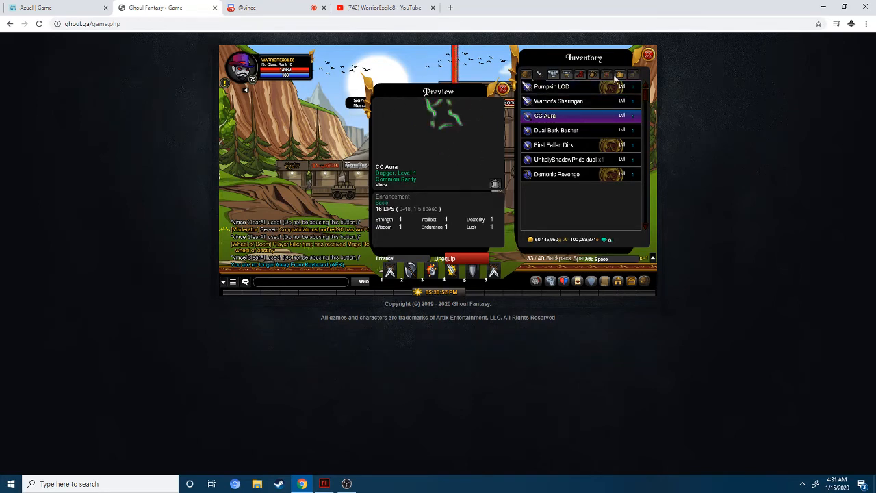
Close the game inventory, play sprite 43's animation in Flash, and compare it with the character in the Ghoul Fantasy game in Chrome.
{"action": "left_click", "coordinate": [647, 57]}
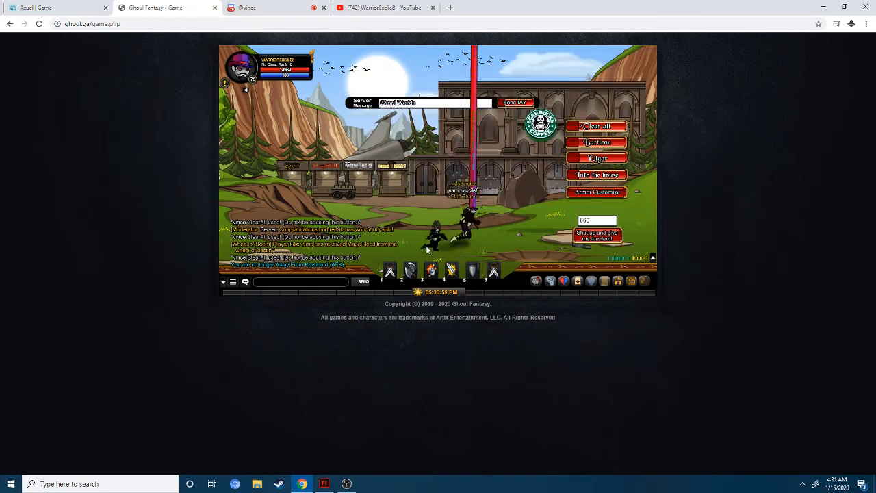
{"action": "left_click", "coordinate": [324, 483]}
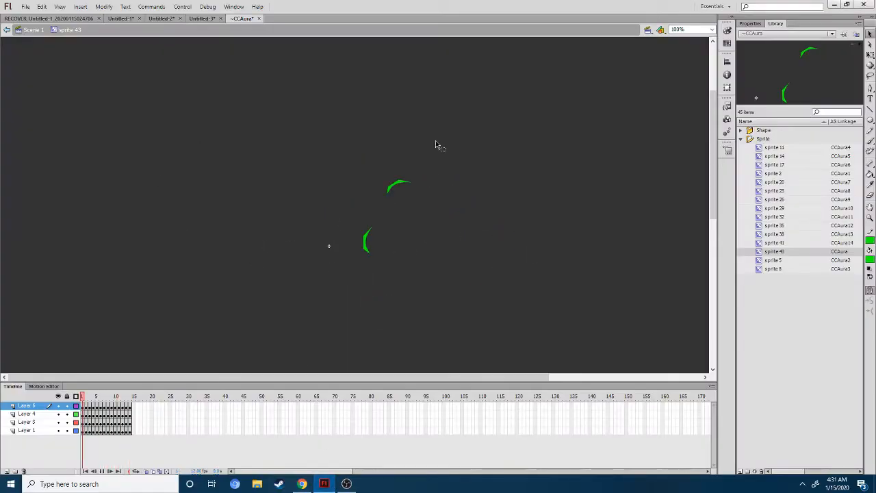
{"action": "key", "text": "Return"}
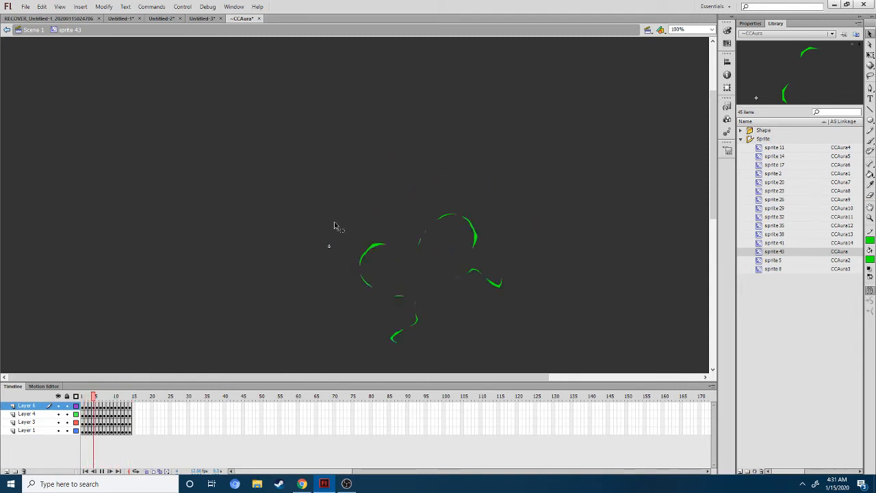
{"action": "left_click", "coordinate": [302, 483]}
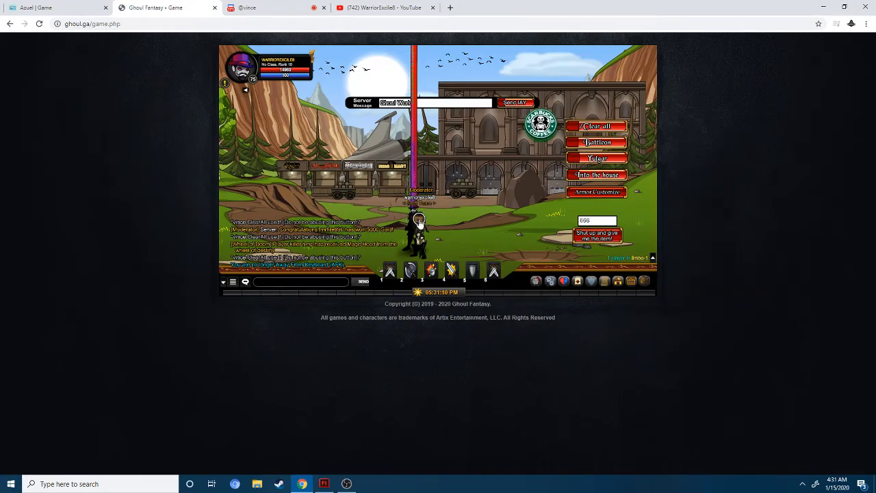
{"action": "left_click", "coordinate": [324, 486]}
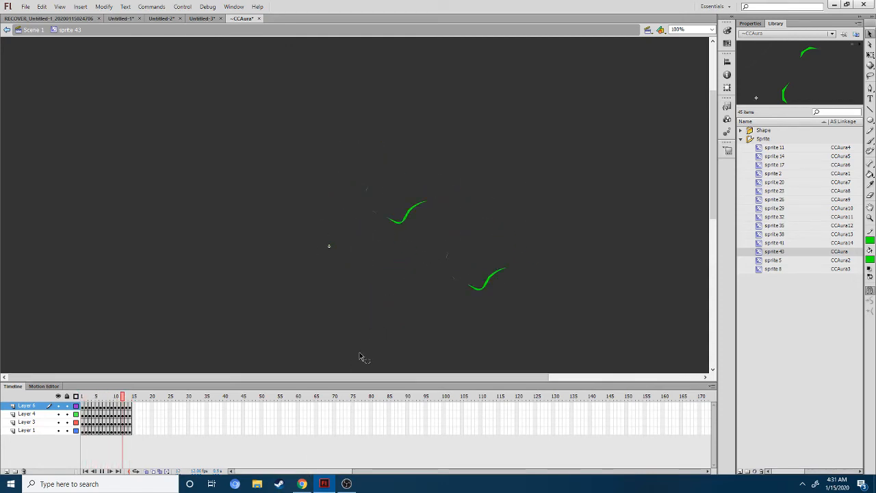
{"action": "left_click", "coordinate": [302, 484]}
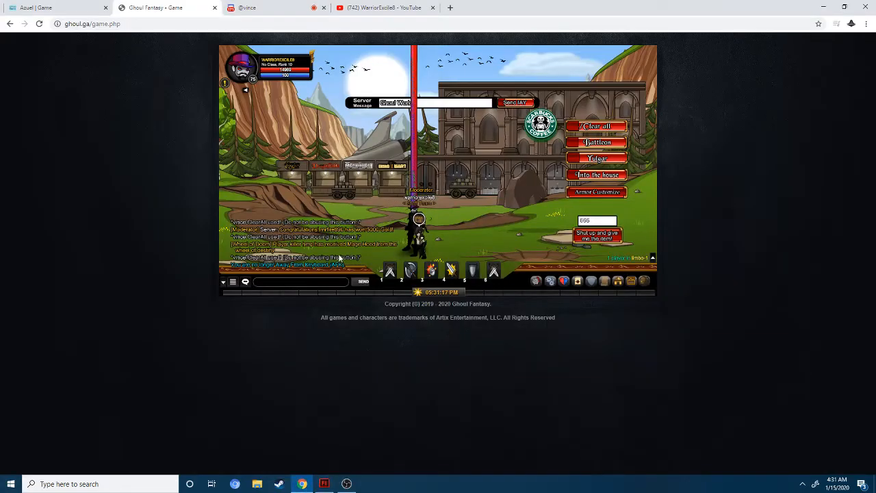
Equip the Warrior's Sharingan sword from the weapons inventory, close the inventory, and walk the character across the map.
{"action": "left_click", "coordinate": [644, 281]}
{"action": "left_click", "coordinate": [539, 74]}
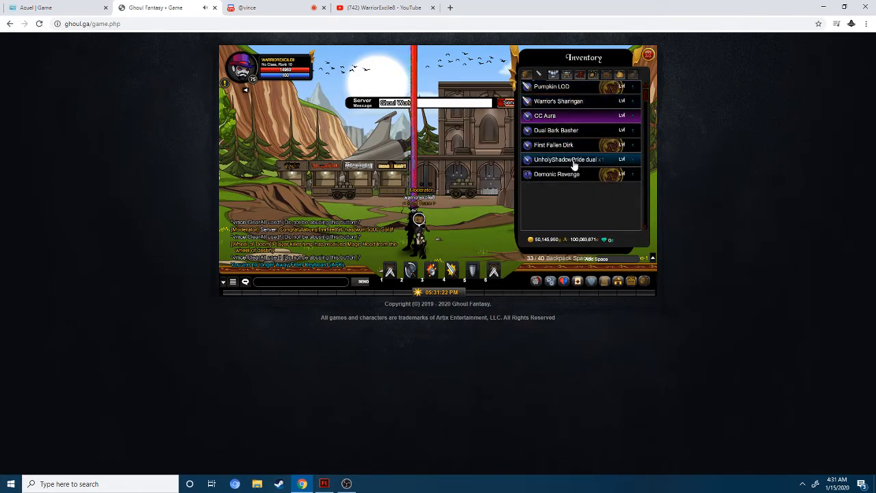
{"action": "left_click", "coordinate": [572, 101]}
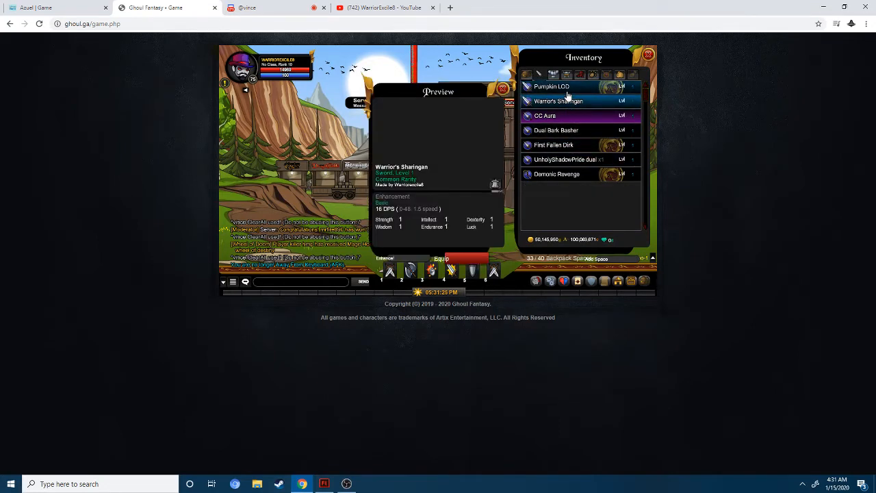
{"action": "left_click", "coordinate": [475, 261]}
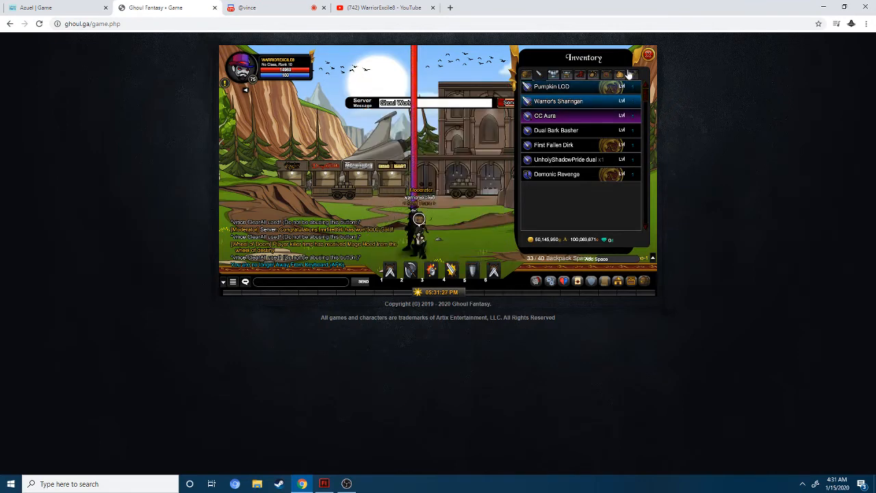
{"action": "left_click", "coordinate": [647, 55]}
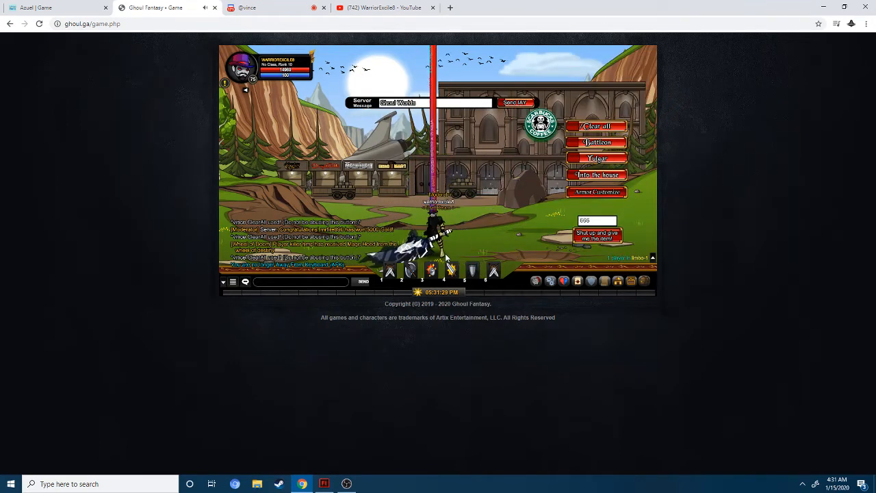
{"action": "left_click", "coordinate": [460, 256]}
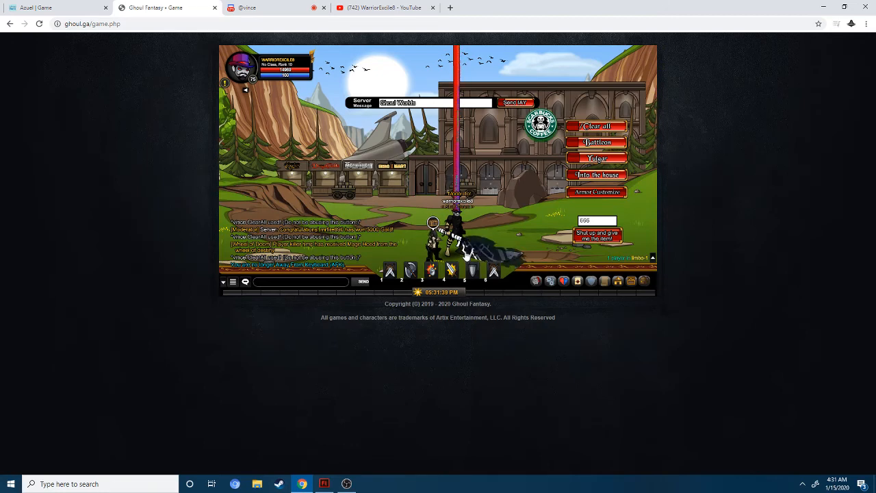
Reopen the inventory and preview Warrior's Sharingan, Pumpkin LOD, Dual Bark Basher, First Fallen Dirk and other listed weapons.
{"action": "left_click", "coordinate": [619, 282]}
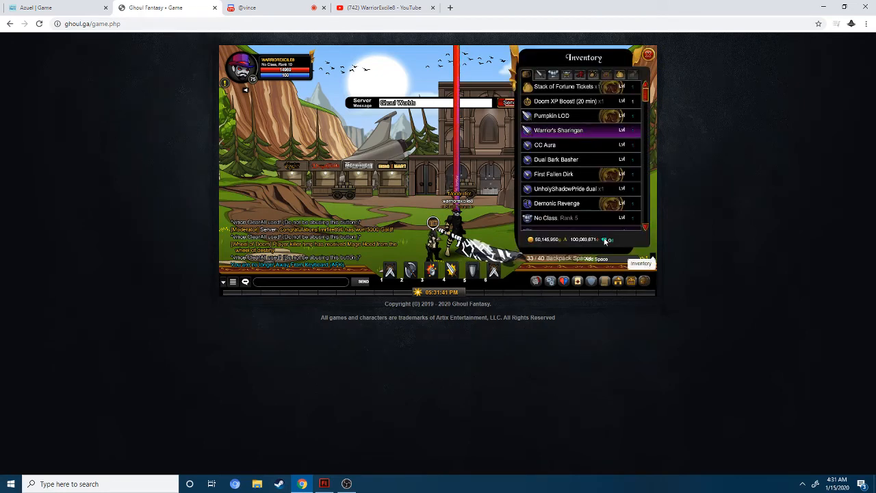
{"action": "left_click", "coordinate": [552, 130]}
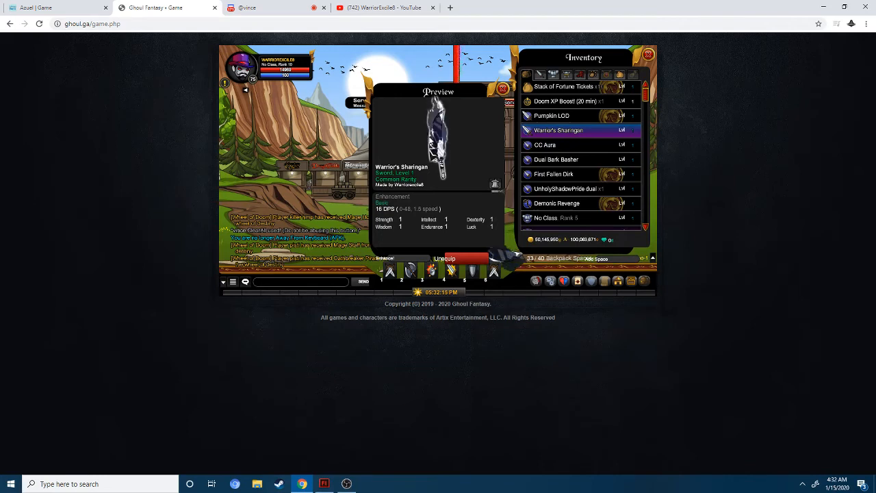
{"action": "left_click", "coordinate": [553, 116]}
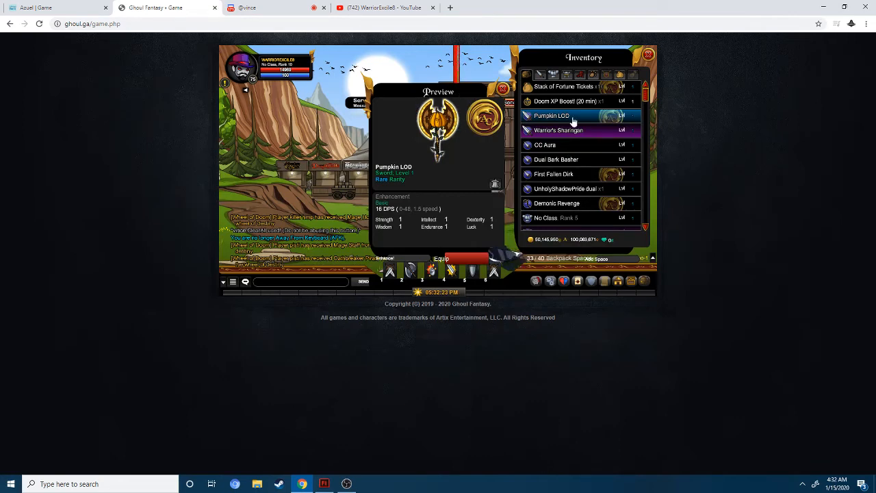
{"action": "left_click", "coordinate": [554, 145]}
{"action": "left_click", "coordinate": [556, 160]}
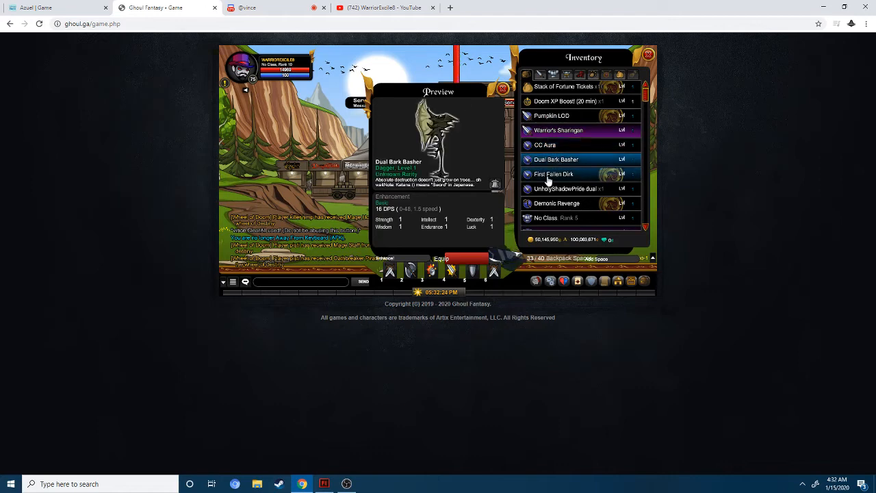
{"action": "left_click", "coordinate": [547, 176]}
{"action": "left_click", "coordinate": [554, 190]}
{"action": "left_click", "coordinate": [555, 175]}
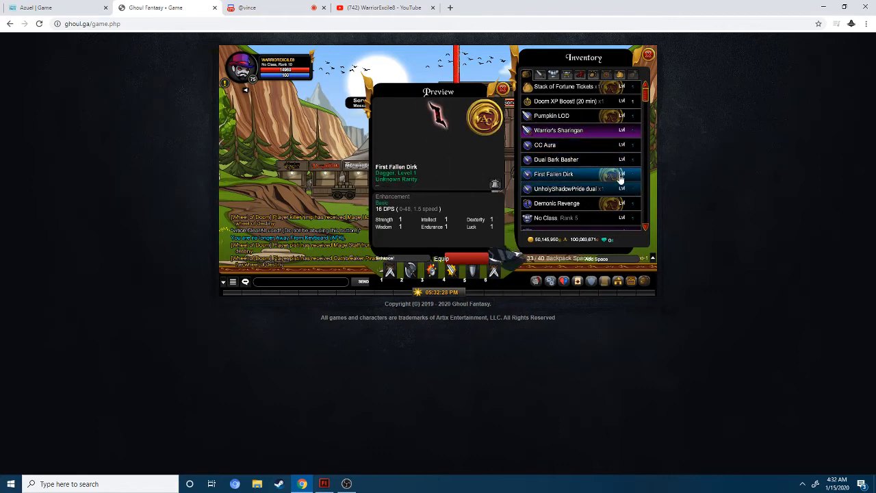
Preview the Fantasy Naval Top among the helms, and close the inventory.
{"action": "left_click", "coordinate": [567, 74]}
{"action": "left_click", "coordinate": [556, 131]}
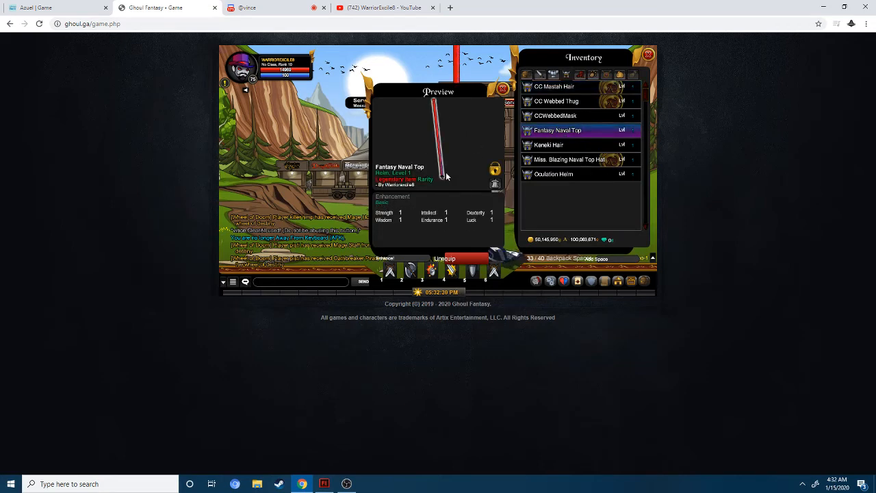
{"action": "left_click", "coordinate": [647, 54]}
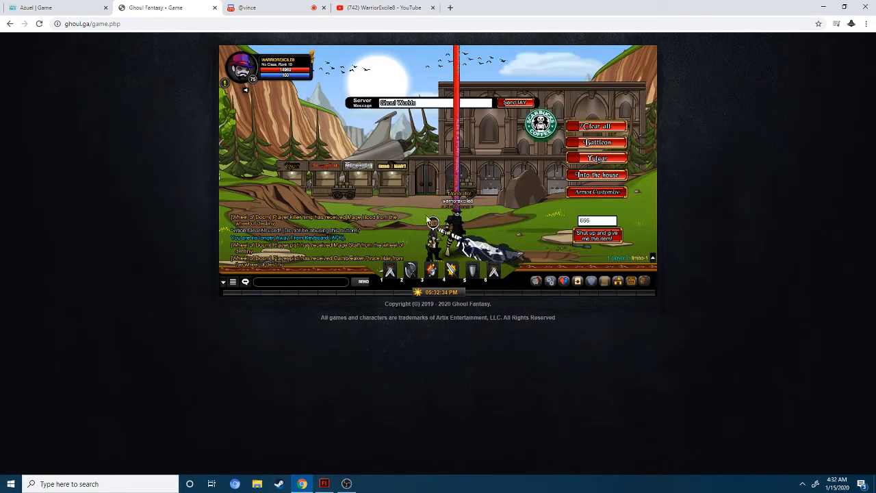
In Flash, open the lightning file from Desktop > New folder (3) > everything > All Custom Made Swf File, accepting the default font mapping.
{"action": "left_click", "coordinate": [326, 484]}
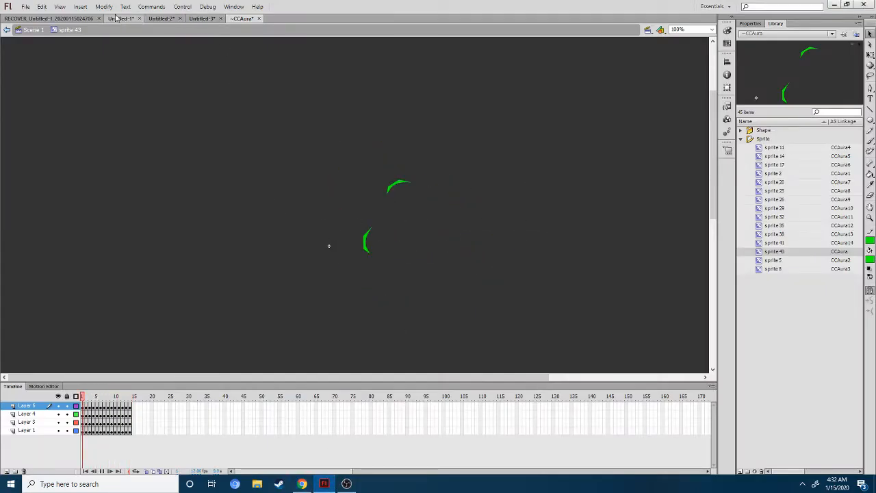
{"action": "left_click", "coordinate": [25, 6]}
{"action": "left_click", "coordinate": [37, 29]}
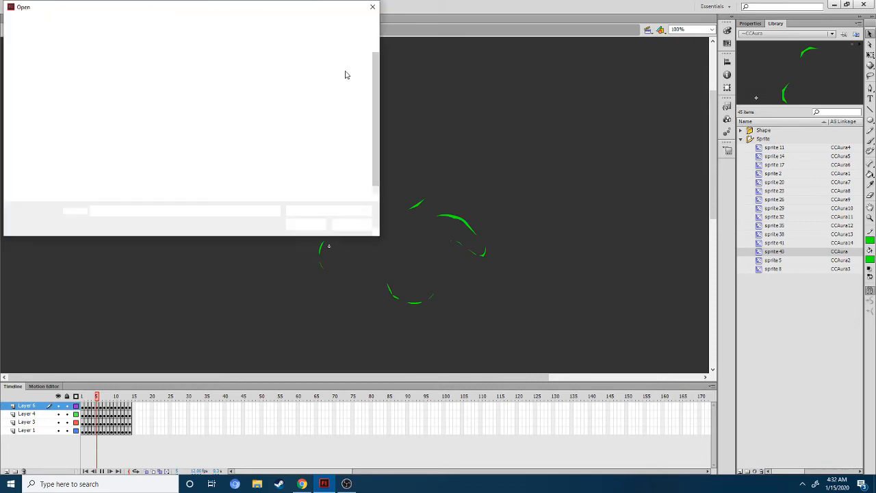
{"action": "left_click", "coordinate": [109, 21]}
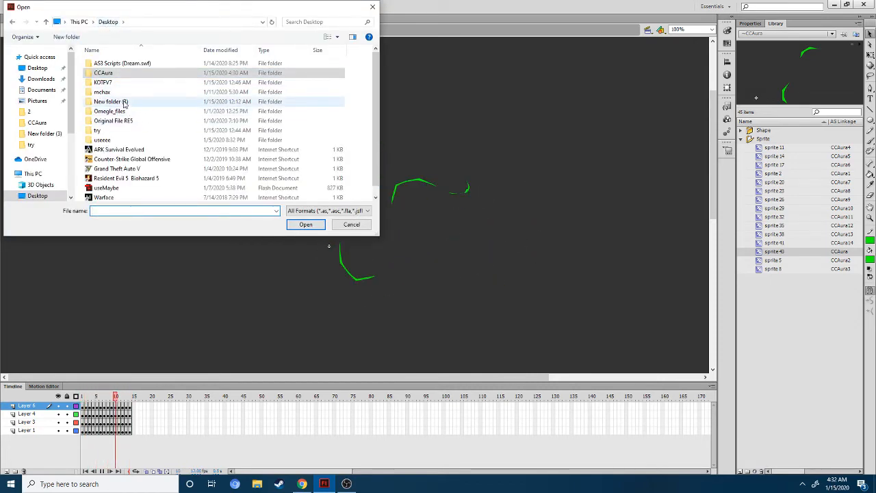
{"action": "double_click", "coordinate": [124, 101]}
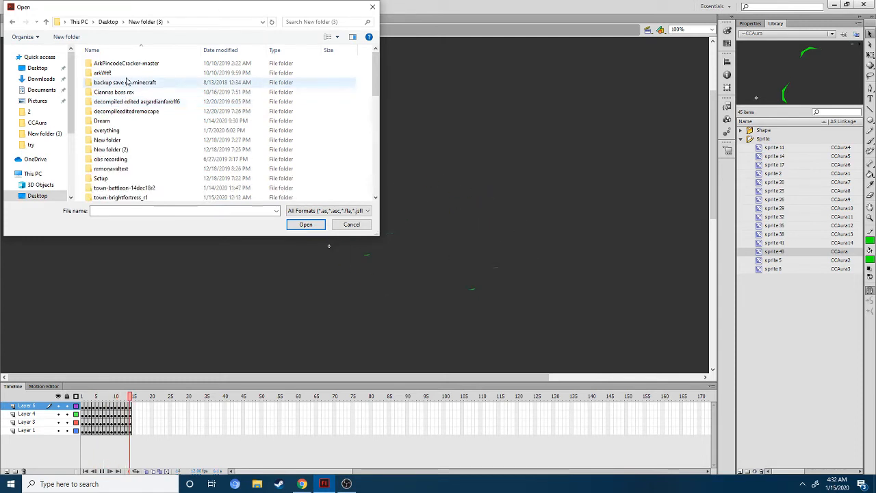
{"action": "double_click", "coordinate": [116, 130]}
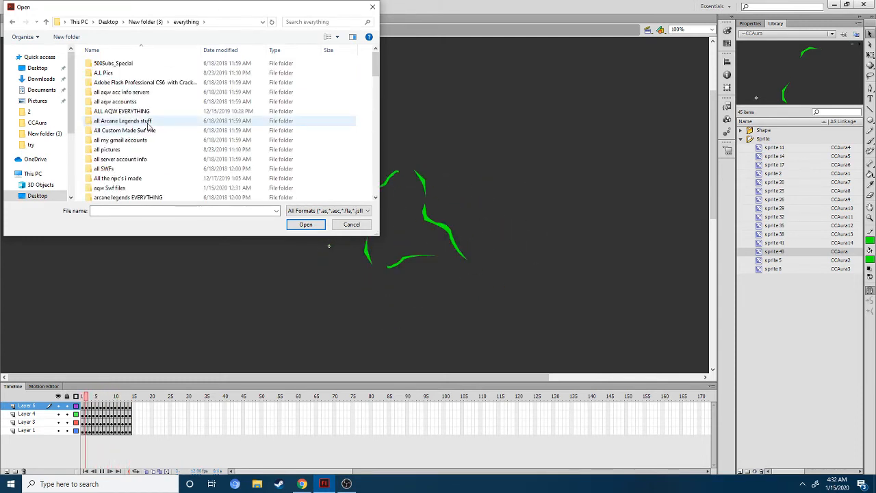
{"action": "double_click", "coordinate": [147, 133]}
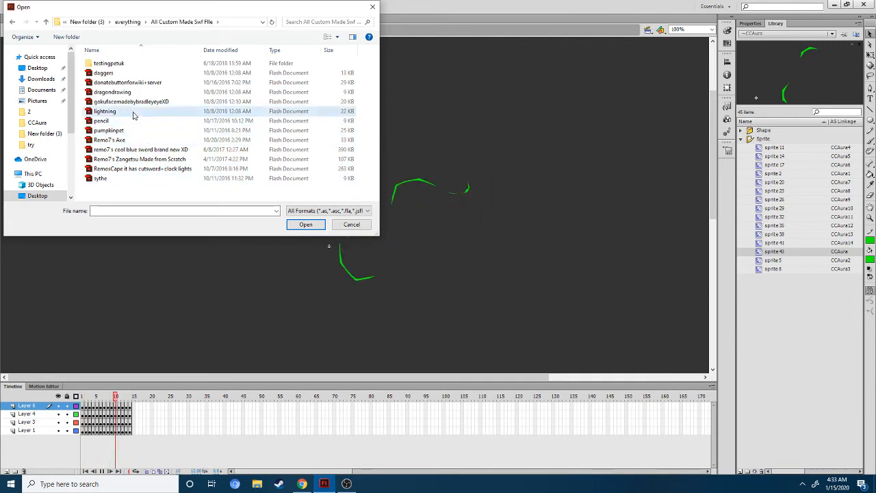
{"action": "left_click", "coordinate": [185, 111]}
{"action": "left_click", "coordinate": [306, 224]}
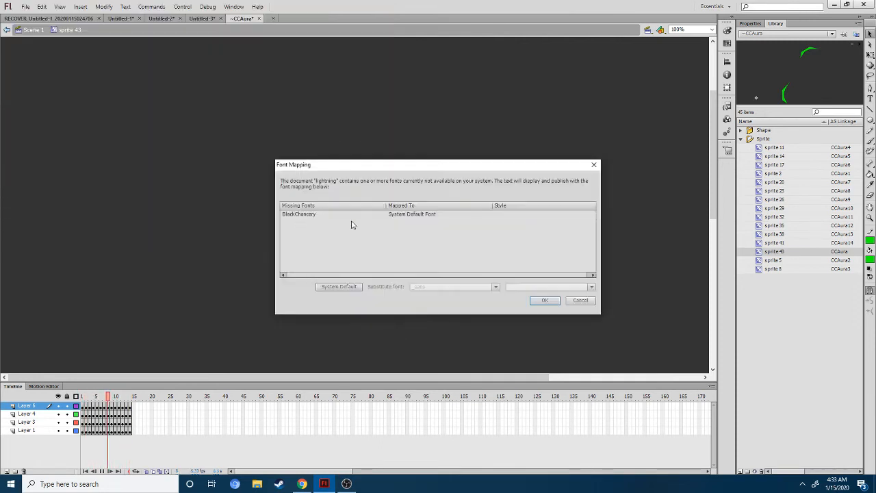
{"action": "left_click", "coordinate": [545, 300]}
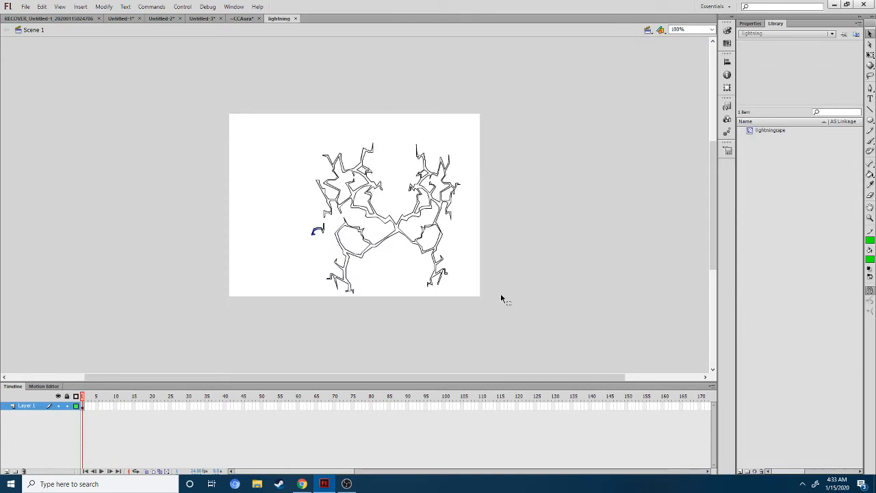
Move the whole lightning cape artwork up and to the left on the stage, and deselect it.
{"action": "key", "text": "ctrl+a"}
{"action": "mouse_move", "coordinate": [422, 253]}
{"action": "left_mouse_down"}
{"action": "mouse_move", "coordinate": [340, 222]}
{"action": "mouse_move", "coordinate": [376, 227]}
{"action": "mouse_move", "coordinate": [385, 238]}
{"action": "left_mouse_up"}
{"action": "left_click", "coordinate": [256, 131]}
{"action": "mouse_move", "coordinate": [329, 187]}
{"action": "left_mouse_down"}
{"action": "mouse_move", "coordinate": [465, 292]}
{"action": "mouse_move", "coordinate": [206, 106]}
{"action": "left_mouse_up"}
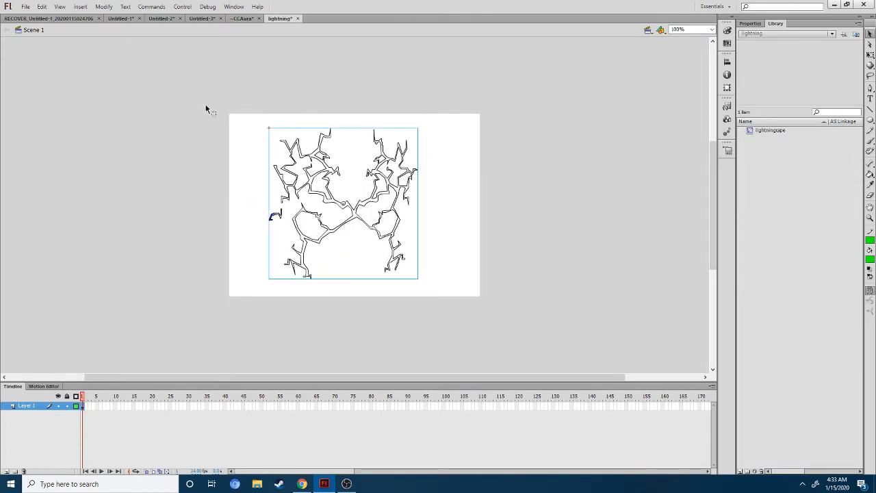
{"action": "left_click", "coordinate": [206, 106]}
Open the lightningcape symbol for editing and examine its outline shapes, leaving nothing selected.
{"action": "left_click", "coordinate": [404, 254]}
{"action": "left_click", "coordinate": [450, 284]}
{"action": "mouse_move", "coordinate": [450, 289]}
{"action": "left_mouse_down"}
{"action": "mouse_move", "coordinate": [223, 100]}
{"action": "mouse_move", "coordinate": [473, 295]}
{"action": "left_mouse_up"}
{"action": "left_click", "coordinate": [392, 243]}
{"action": "double_click", "coordinate": [393, 244]}
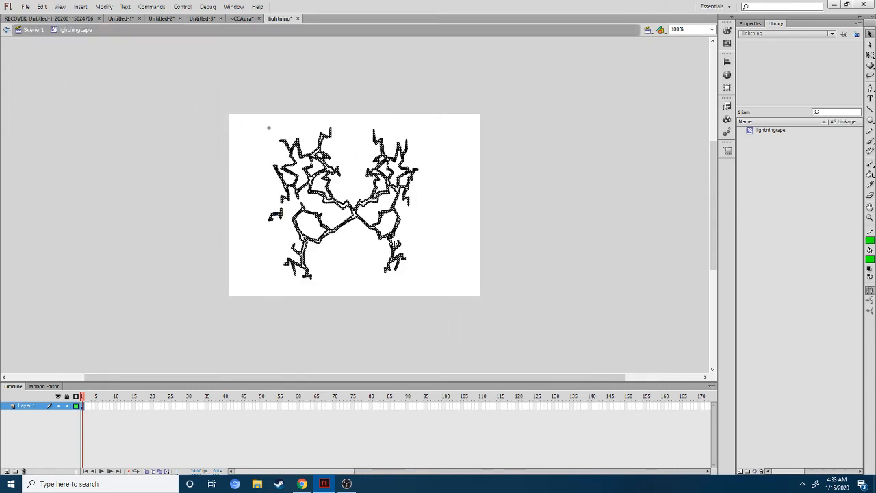
{"action": "left_click", "coordinate": [432, 235]}
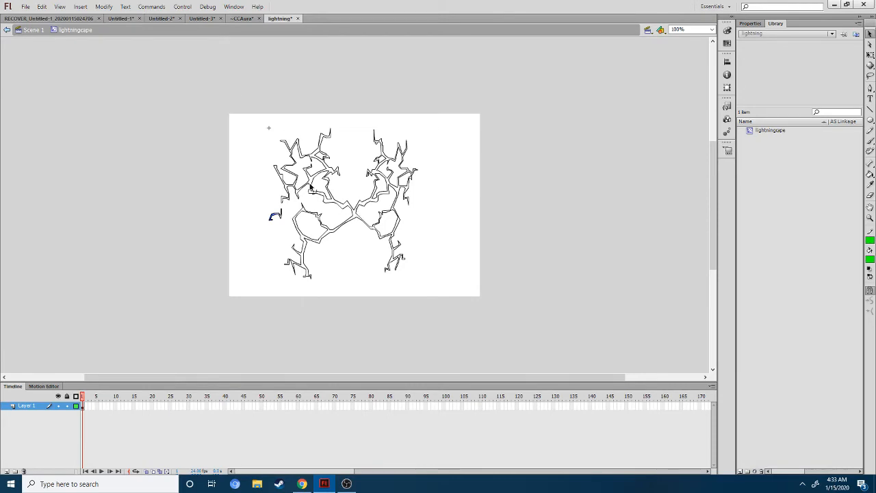
{"action": "left_click_drag", "start_coordinate": [236, 94], "coordinate": [445, 307]}
{"action": "left_click_drag", "start_coordinate": [438, 298], "coordinate": [461, 304]}
{"action": "left_click", "coordinate": [461, 303]}
{"action": "left_click", "coordinate": [870, 99]}
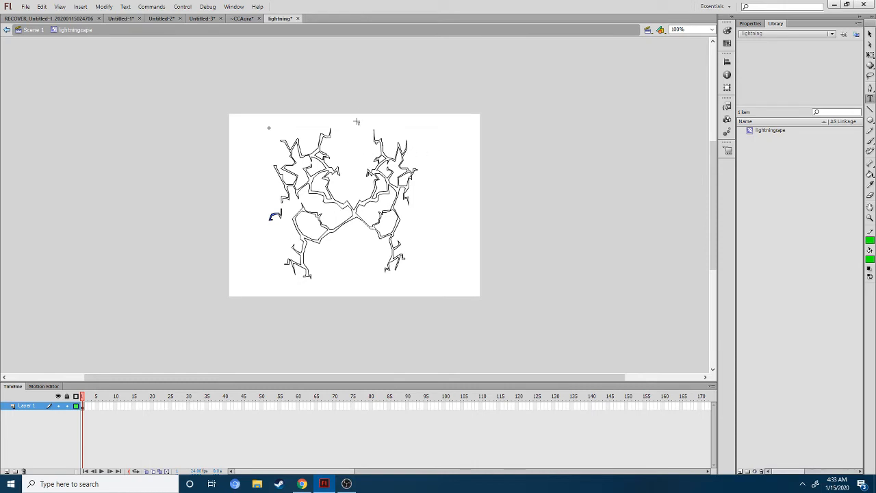
{"action": "left_click_drag", "start_coordinate": [357, 122], "coordinate": [405, 94]}
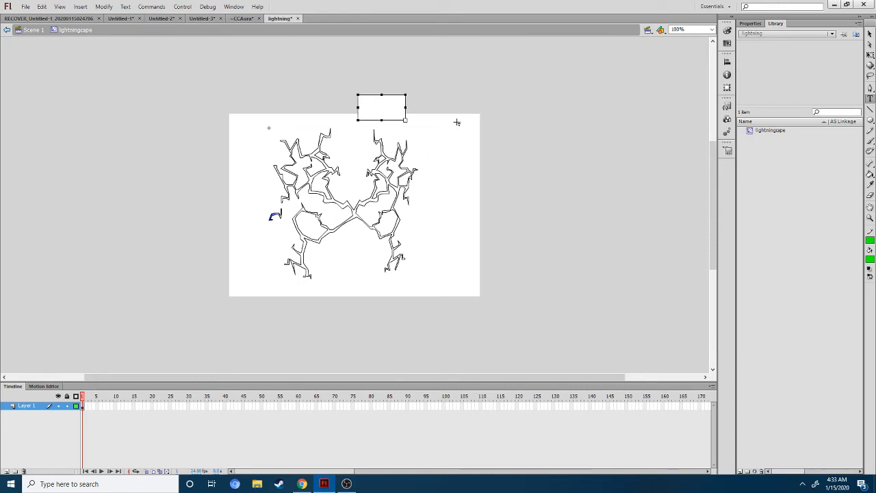
{"action": "type", "text": "Warrior"}
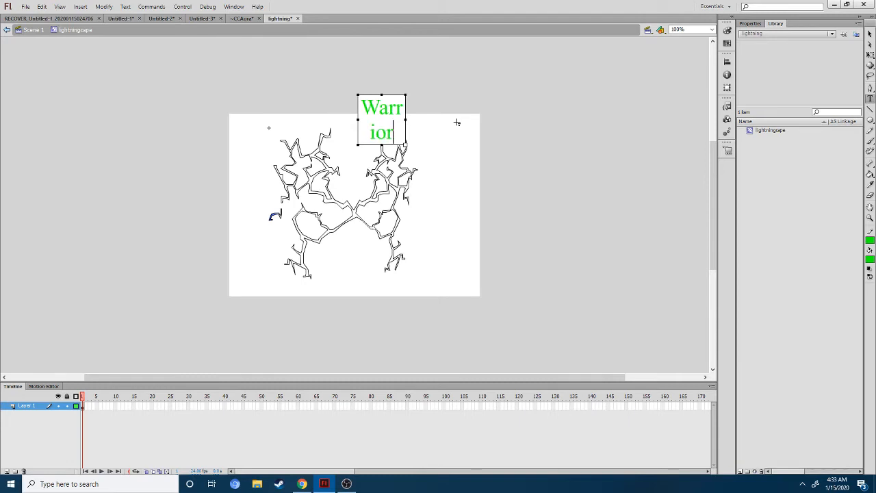
{"action": "type", "text": "excile8"}
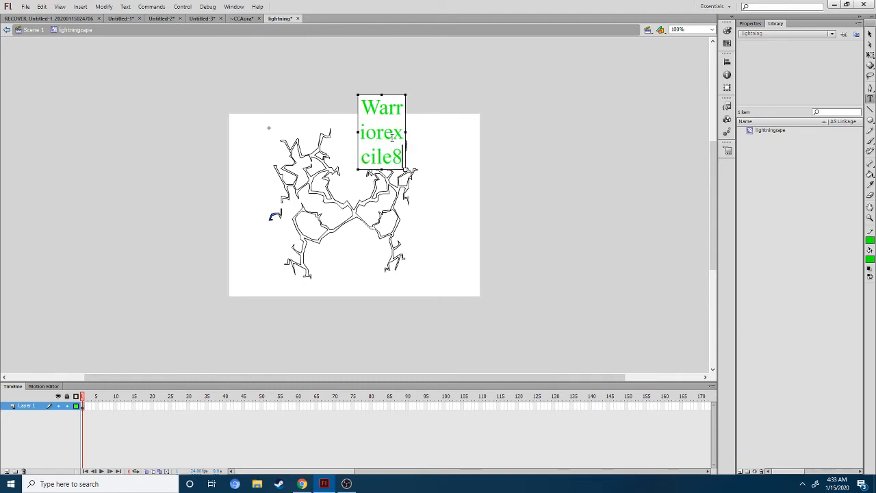
{"action": "left_click_drag", "start_coordinate": [406, 133], "coordinate": [575, 131]}
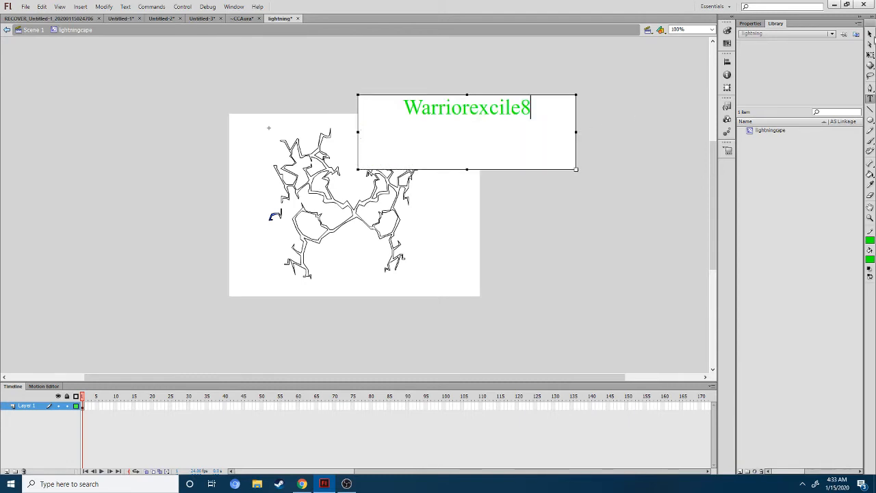
{"action": "left_click", "coordinate": [871, 36]}
{"action": "left_click_drag", "start_coordinate": [481, 113], "coordinate": [369, 126]}
Switch briefly to the browser's game page and back to Flash, and reposition the green text just above the lightning cape artwork.
{"action": "left_click", "coordinate": [302, 484]}
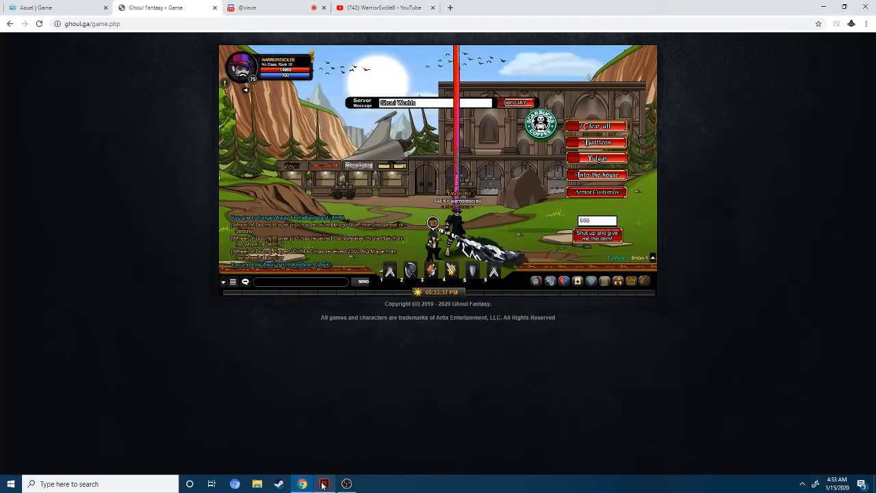
{"action": "left_click", "coordinate": [324, 484]}
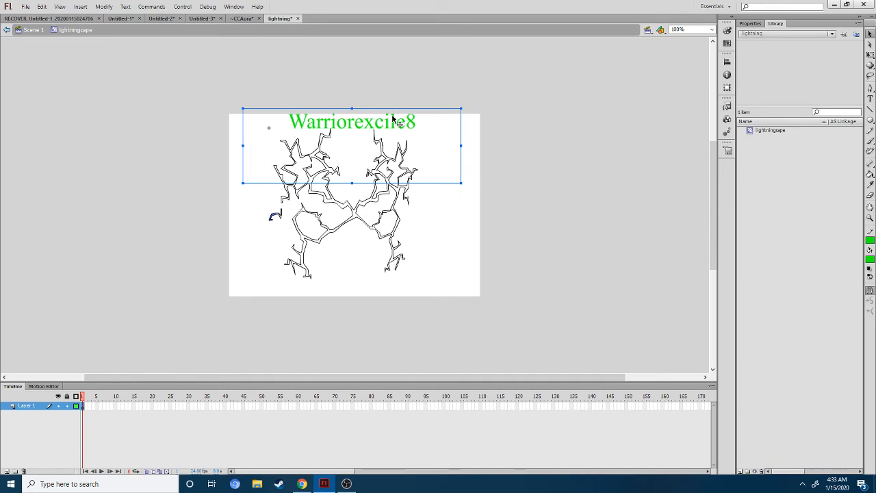
{"action": "mouse_move", "coordinate": [393, 120]}
{"action": "left_mouse_down"}
{"action": "mouse_move", "coordinate": [406, 126]}
{"action": "mouse_move", "coordinate": [404, 118]}
{"action": "left_mouse_up"}
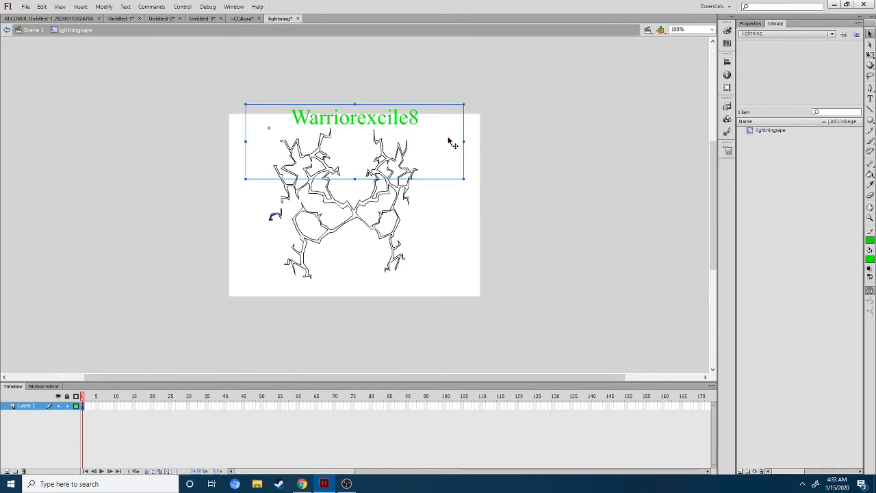
{"action": "left_click_drag", "start_coordinate": [397, 119], "coordinate": [393, 113]}
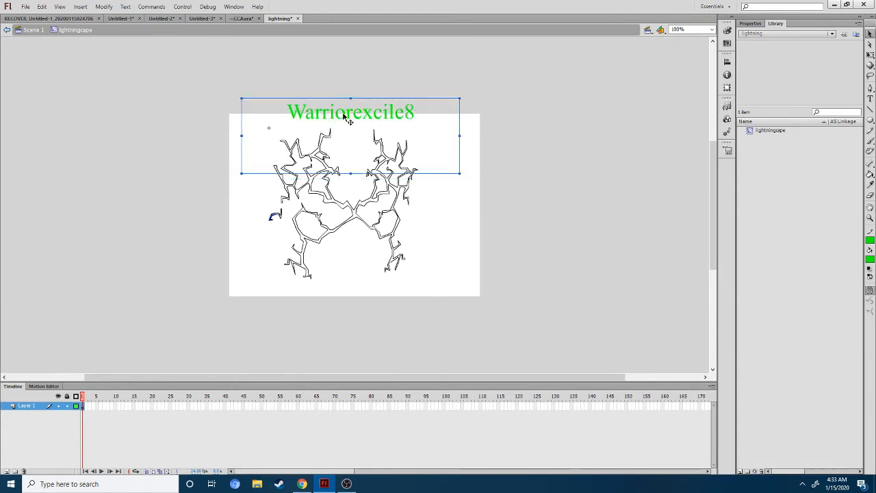
Set the green text's font to Trebuchet MS and move the text slightly down and to the right.
{"action": "left_click", "coordinate": [751, 24]}
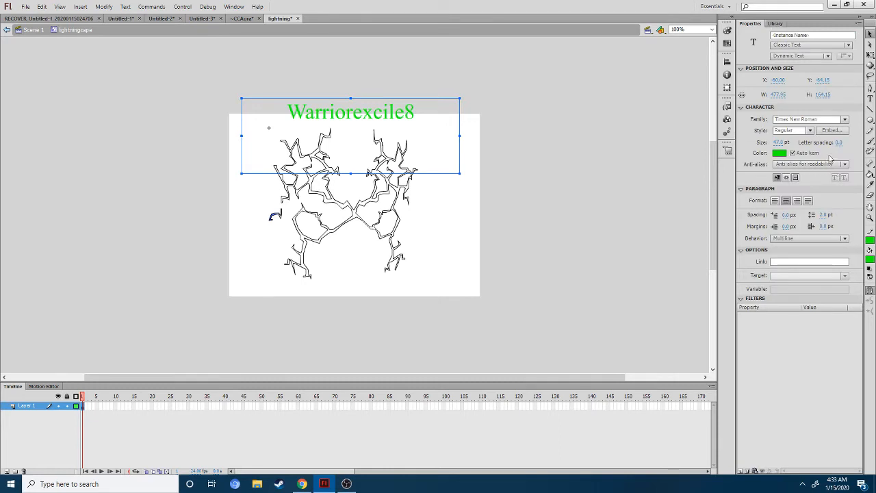
{"action": "left_click", "coordinate": [845, 120]}
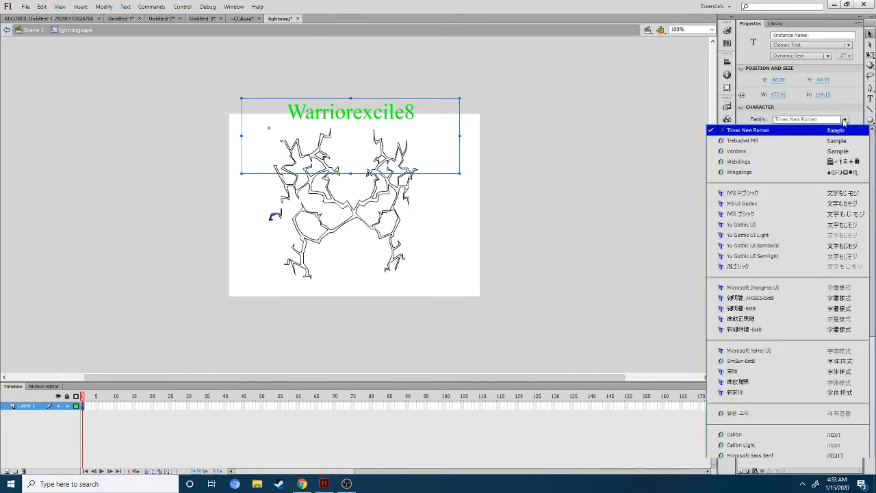
{"action": "left_click", "coordinate": [846, 142]}
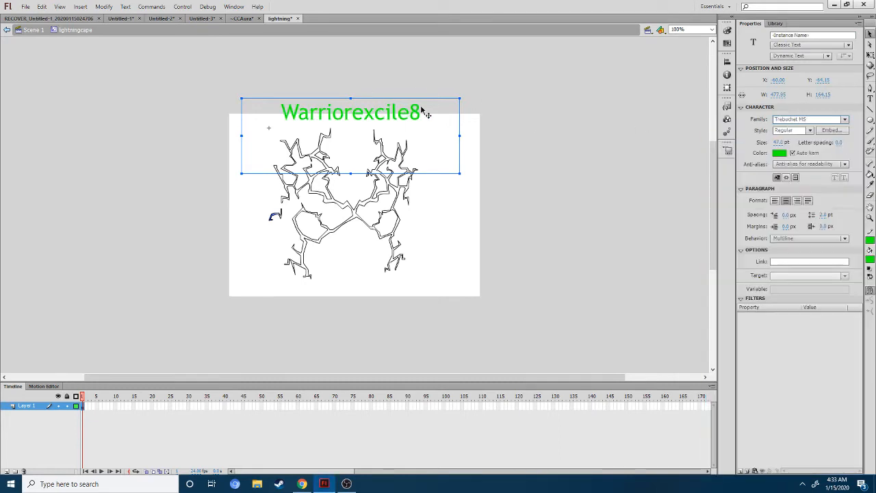
{"action": "left_click_drag", "start_coordinate": [405, 117], "coordinate": [408, 122]}
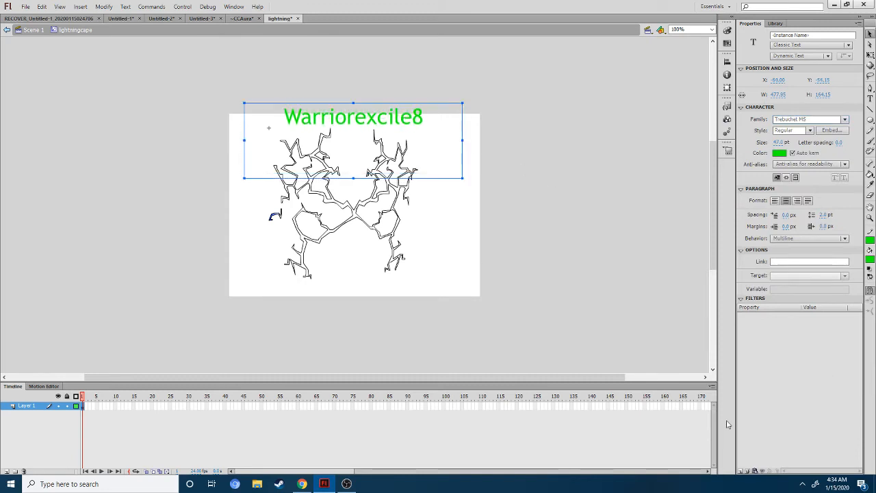
Add a Glow filter to the text and set the glow color to cyan #00FFFF.
{"action": "left_click", "coordinate": [741, 471]}
{"action": "left_click", "coordinate": [764, 419]}
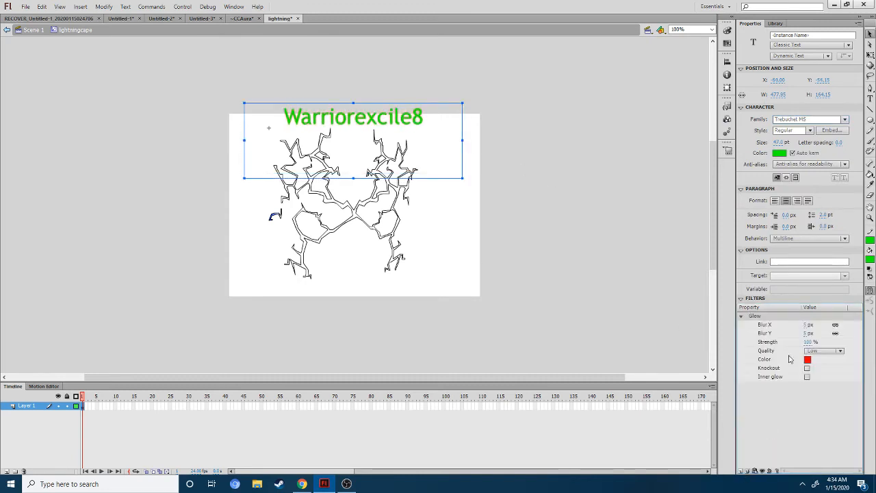
{"action": "left_click", "coordinate": [808, 361]}
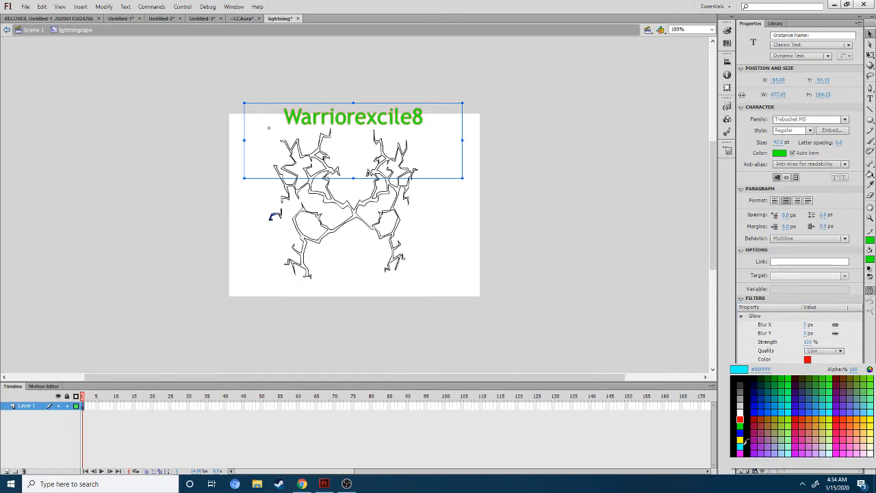
{"action": "left_click", "coordinate": [744, 445]}
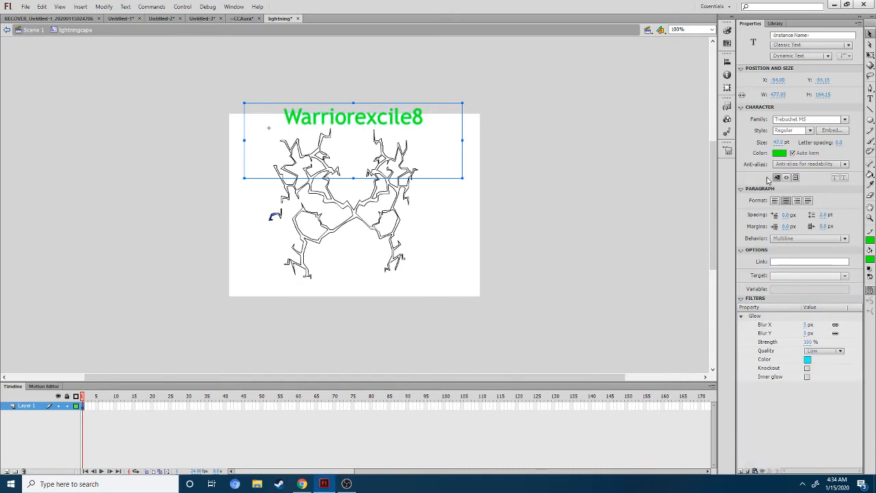
Change the text color to black and set the glow's strength to 209% and its blur to 9 px.
{"action": "left_click", "coordinate": [779, 154]}
{"action": "left_click", "coordinate": [732, 203]}
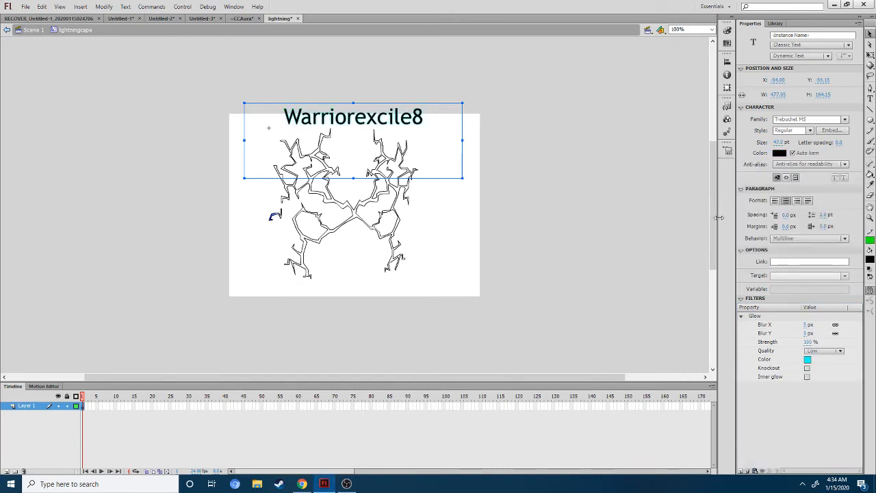
{"action": "mouse_move", "coordinate": [810, 343]}
{"action": "left_mouse_down"}
{"action": "mouse_move", "coordinate": [826, 342]}
{"action": "mouse_move", "coordinate": [812, 333]}
{"action": "left_mouse_up"}
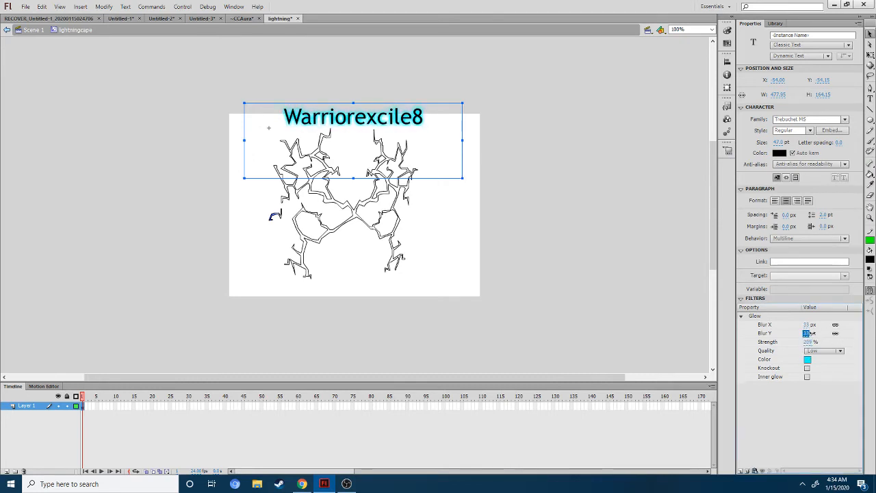
Try the glow's Inner glow option, leave it off, and move the text slightly up before deselecting it.
{"action": "left_click", "coordinate": [807, 377]}
{"action": "left_click", "coordinate": [807, 376]}
{"action": "left_click", "coordinate": [807, 377]}
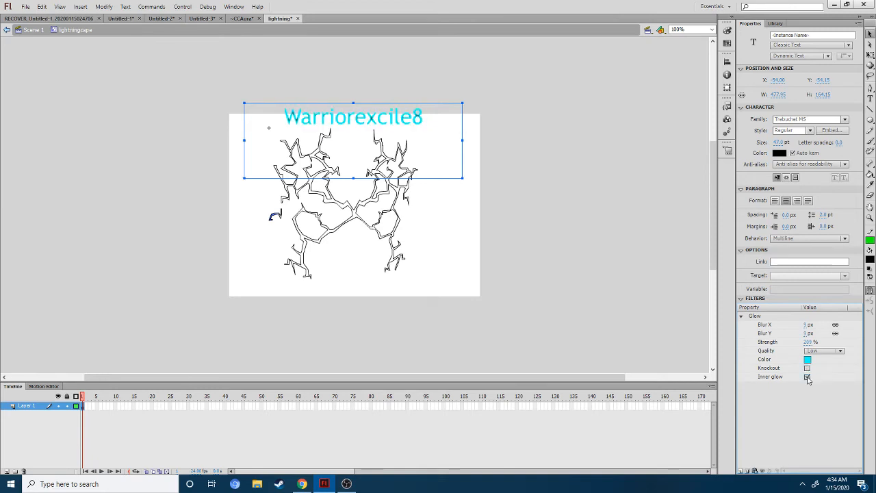
{"action": "left_click", "coordinate": [808, 377]}
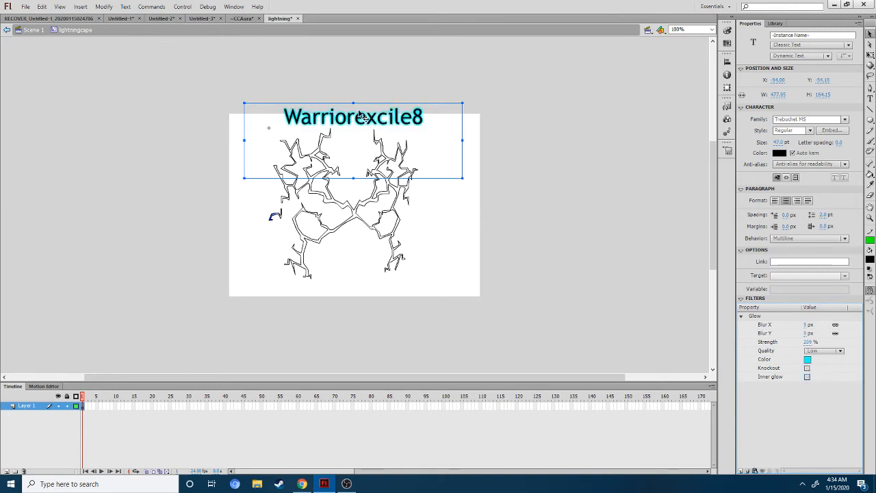
{"action": "left_click_drag", "start_coordinate": [378, 122], "coordinate": [375, 120]}
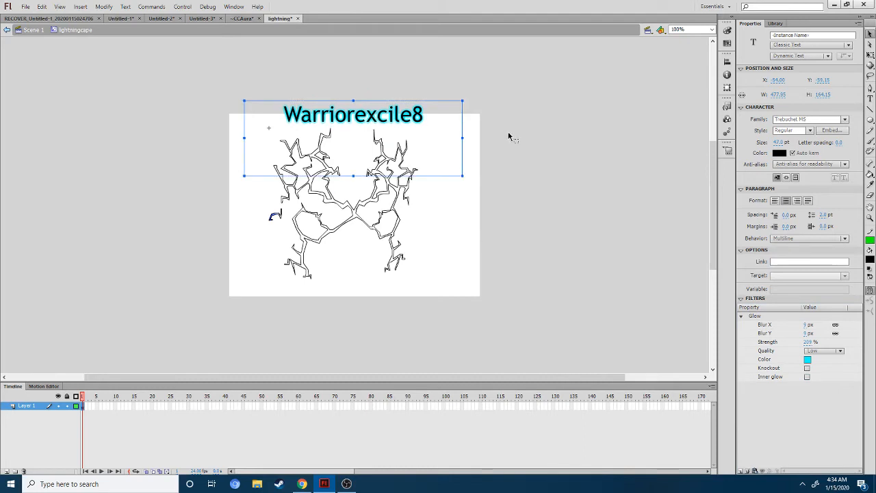
{"action": "left_click", "coordinate": [511, 137]}
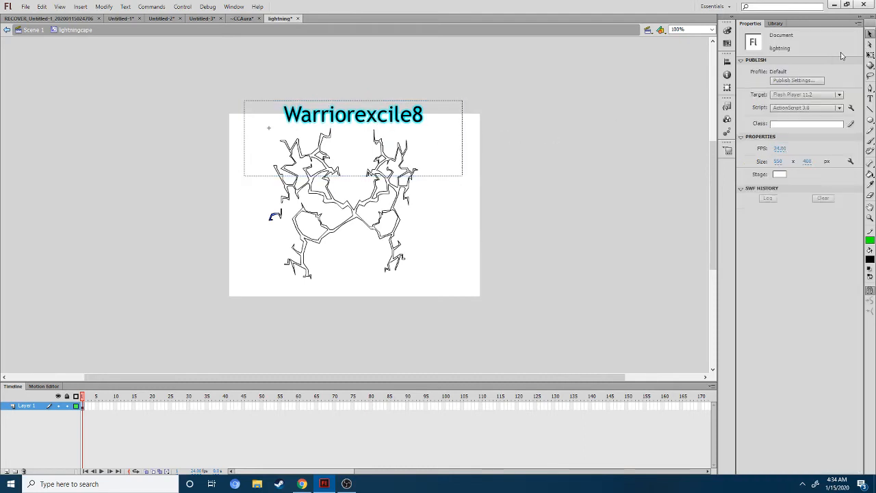
Return briefly to Scene 1, reopen the lightningcape symbol for editing, and delete the glowing text from it.
{"action": "double_click", "coordinate": [545, 127]}
{"action": "left_click", "coordinate": [443, 155]}
{"action": "left_click", "coordinate": [537, 168]}
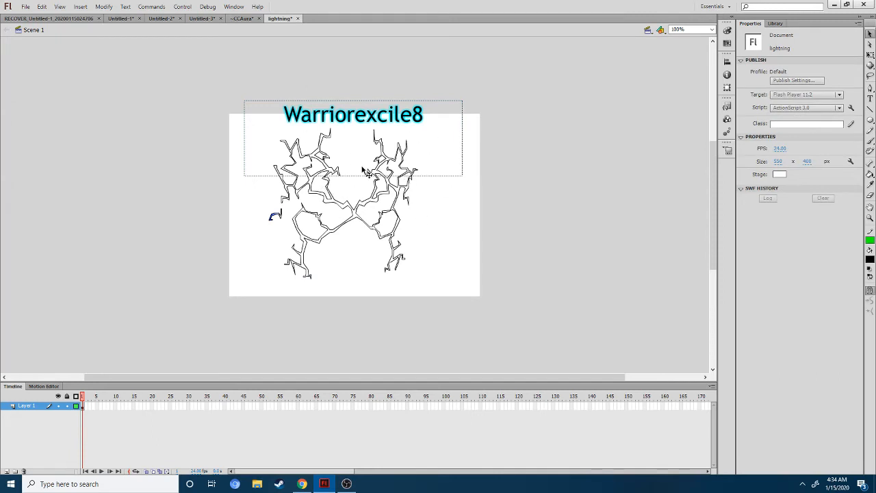
{"action": "left_click", "coordinate": [375, 205]}
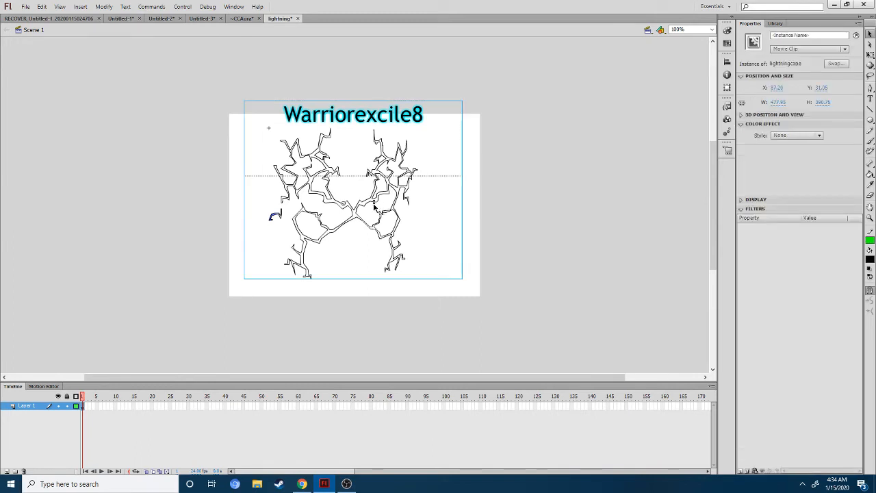
{"action": "double_click", "coordinate": [374, 205]}
{"action": "left_click", "coordinate": [375, 205]}
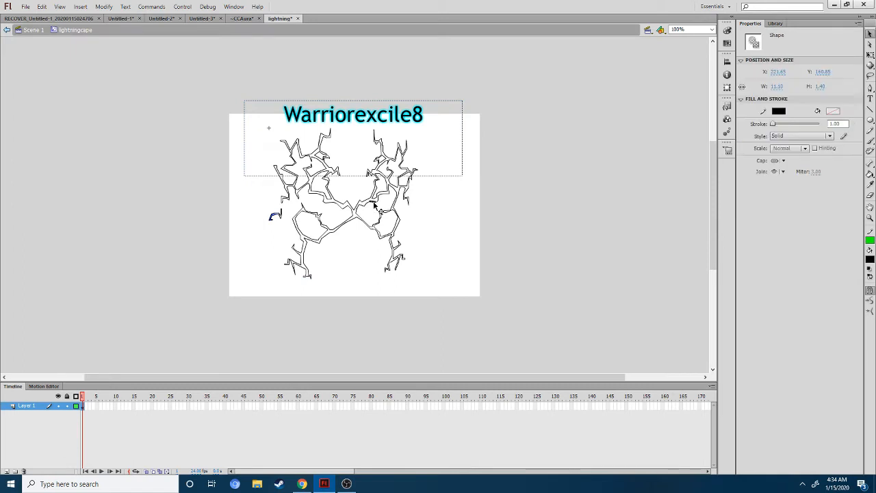
{"action": "left_click", "coordinate": [375, 136]}
{"action": "key", "text": "Delete"}
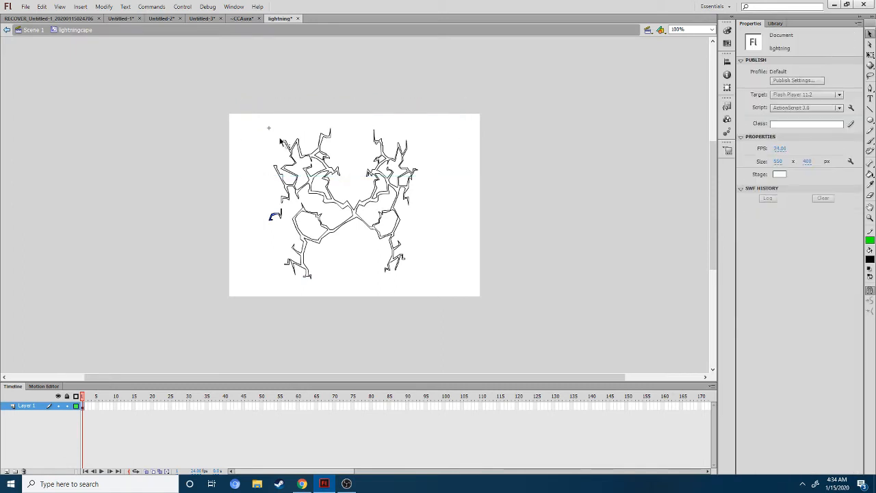
Select the entire lightning cape artwork and move it slightly right and down to X 10, Y 4.
{"action": "mouse_move", "coordinate": [212, 100]}
{"action": "left_mouse_down"}
{"action": "mouse_move", "coordinate": [461, 302]}
{"action": "mouse_move", "coordinate": [450, 282]}
{"action": "left_mouse_up"}
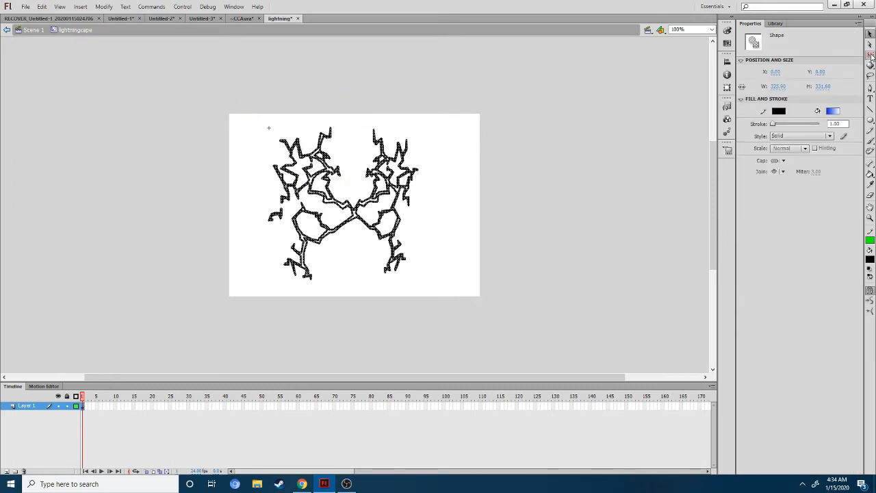
{"action": "left_click", "coordinate": [870, 55]}
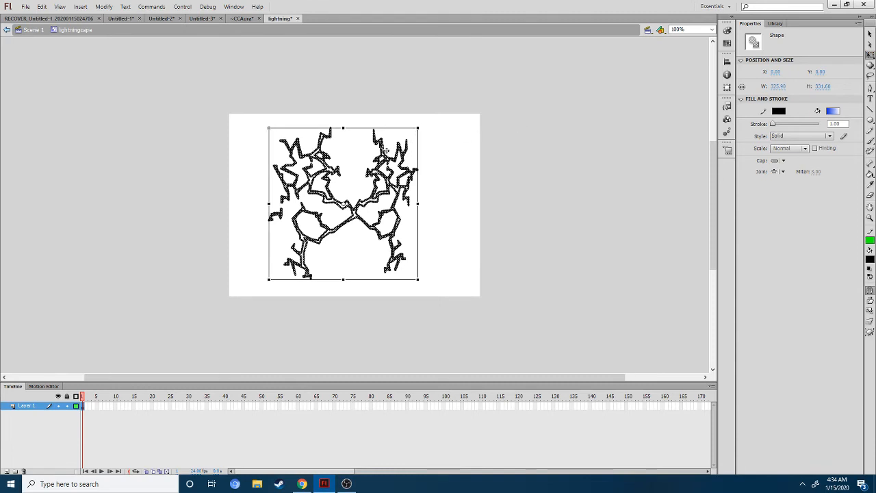
{"action": "key", "text": "v"}
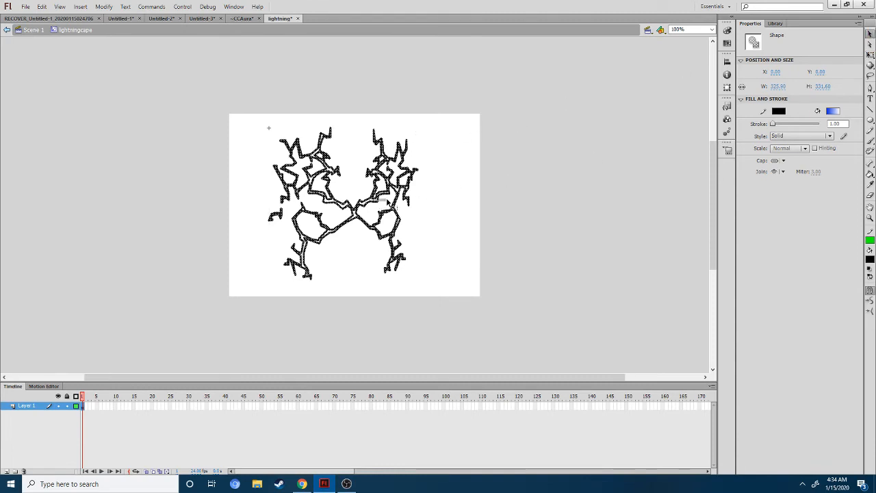
{"action": "left_click_drag", "start_coordinate": [192, 88], "coordinate": [453, 300]}
{"action": "left_click_drag", "start_coordinate": [386, 206], "coordinate": [385, 201]}
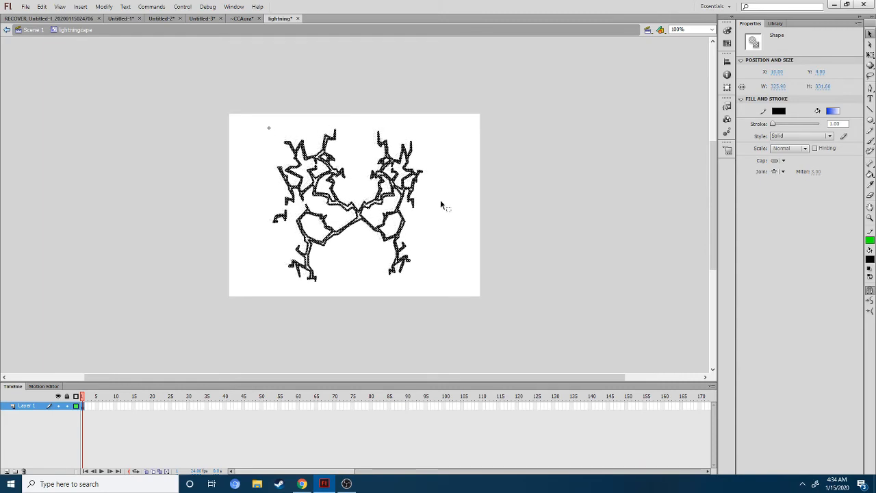
Insert a keyframe at frame 5 and scale the whole lightning artwork there down to about 287.6 by 292.6.
{"action": "right_click", "coordinate": [97, 409]}
{"action": "left_click", "coordinate": [163, 226]}
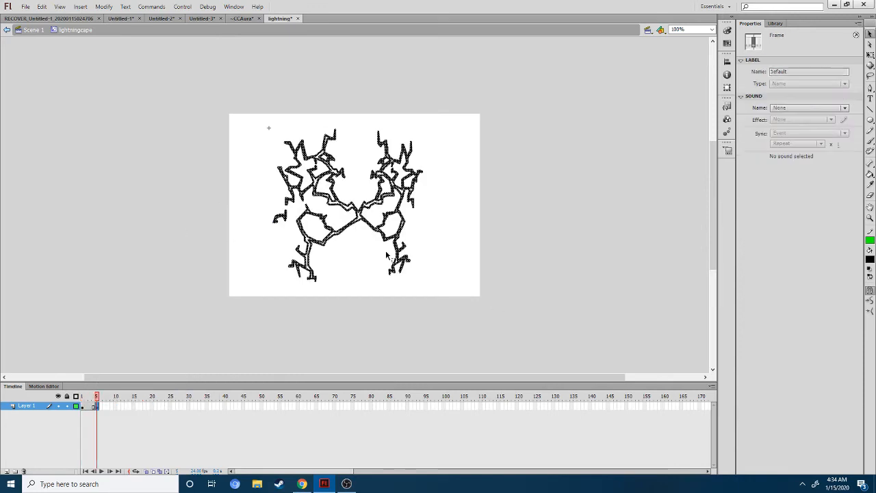
{"action": "left_click_drag", "start_coordinate": [240, 84], "coordinate": [471, 301]}
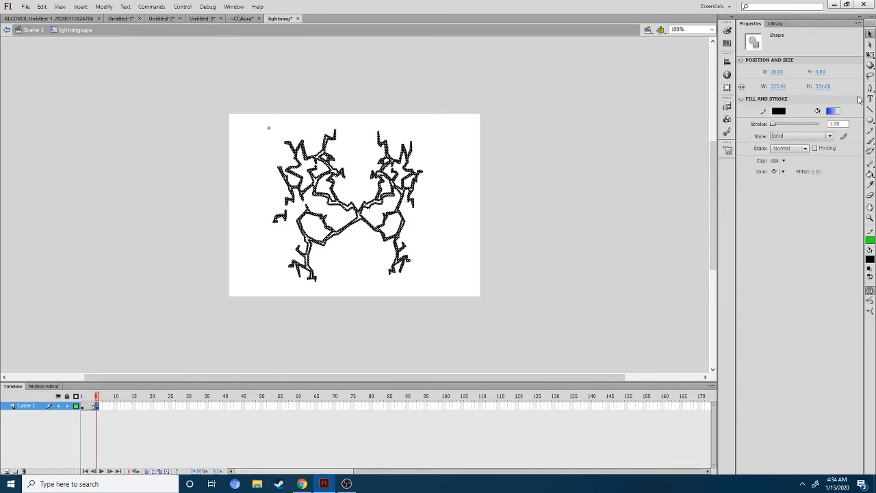
{"action": "left_click", "coordinate": [870, 55]}
{"action": "left_click_drag", "start_coordinate": [423, 129], "coordinate": [405, 147]}
{"action": "left_click_drag", "start_coordinate": [392, 179], "coordinate": [397, 173]}
{"action": "left_click", "coordinate": [436, 169]}
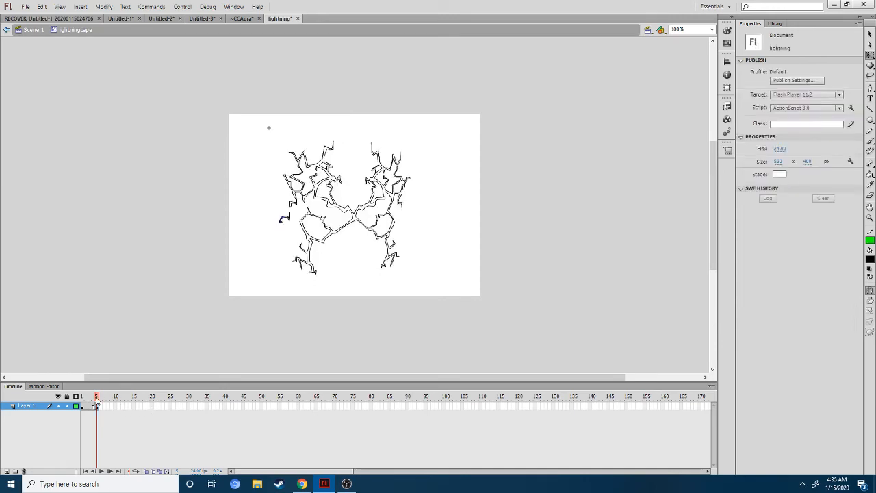
Shift the frame 5 artwork right by about 17 pixels and compare its alignment with the frame 1 artwork.
{"action": "left_click_drag", "start_coordinate": [96, 397], "coordinate": [96, 397]}
{"action": "left_click_drag", "start_coordinate": [253, 132], "coordinate": [524, 310]}
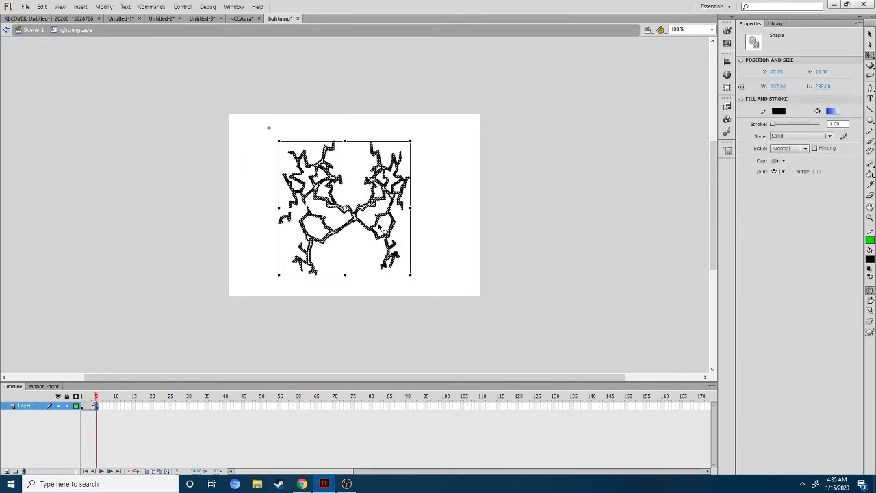
{"action": "key", "text": "Right"}
{"action": "key", "text": "Right"}
{"action": "key", "text": "Right"}
{"action": "key", "text": "Right"}
{"action": "key", "text": "Right"}
{"action": "key", "text": "Right"}
{"action": "key", "text": "Right"}
{"action": "key", "text": "Right"}
{"action": "key", "text": "Right"}
{"action": "key", "text": "Right"}
{"action": "key", "text": "Right"}
{"action": "key", "text": "Right"}
{"action": "key", "text": "Right"}
{"action": "key", "text": "Right"}
{"action": "key", "text": "Right"}
{"action": "key", "text": "Right"}
{"action": "key", "text": "Right"}
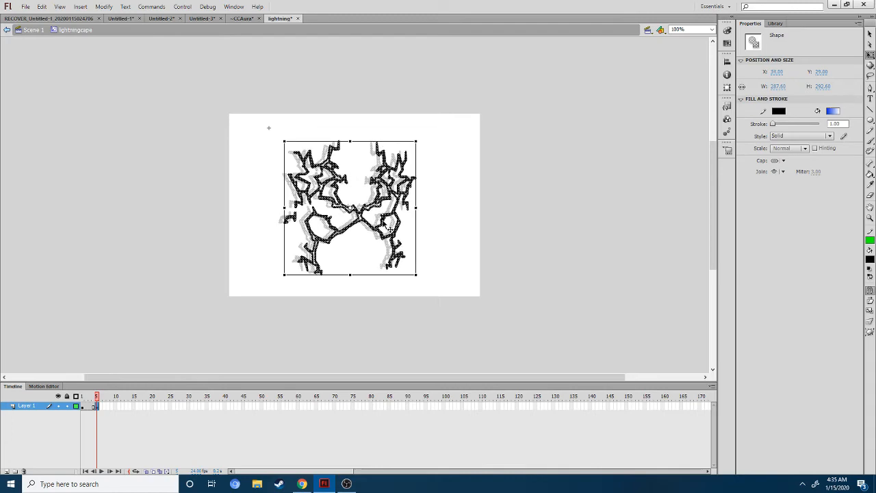
{"action": "left_click", "coordinate": [439, 225]}
{"action": "left_click_drag", "start_coordinate": [98, 400], "coordinate": [97, 400]}
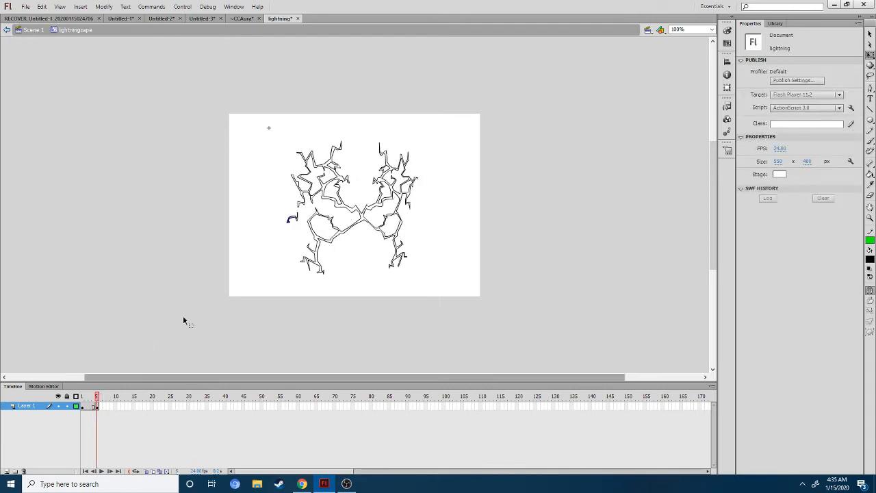
Fine-tune the frame 5 artwork by shifting it left about 3 pixels, scrubbing between frames 1 and 5 to check alignment.
{"action": "left_click_drag", "start_coordinate": [272, 99], "coordinate": [525, 342]}
{"action": "key", "text": "Left"}
{"action": "key", "text": "Left"}
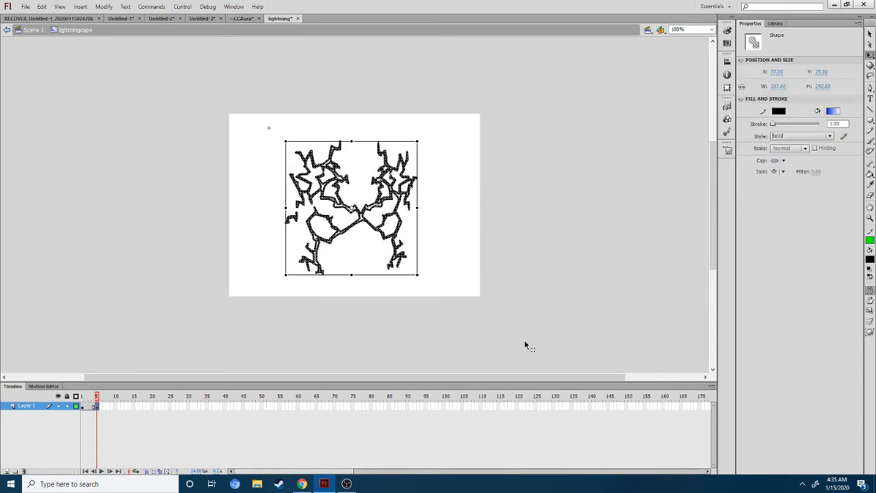
{"action": "left_click", "coordinate": [524, 340]}
{"action": "left_click_drag", "start_coordinate": [100, 398], "coordinate": [98, 397]}
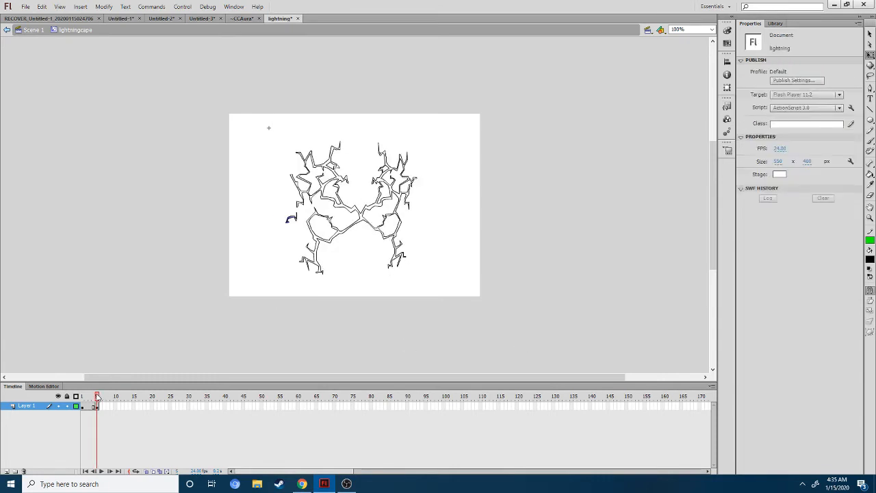
{"action": "left_click_drag", "start_coordinate": [202, 73], "coordinate": [683, 349]}
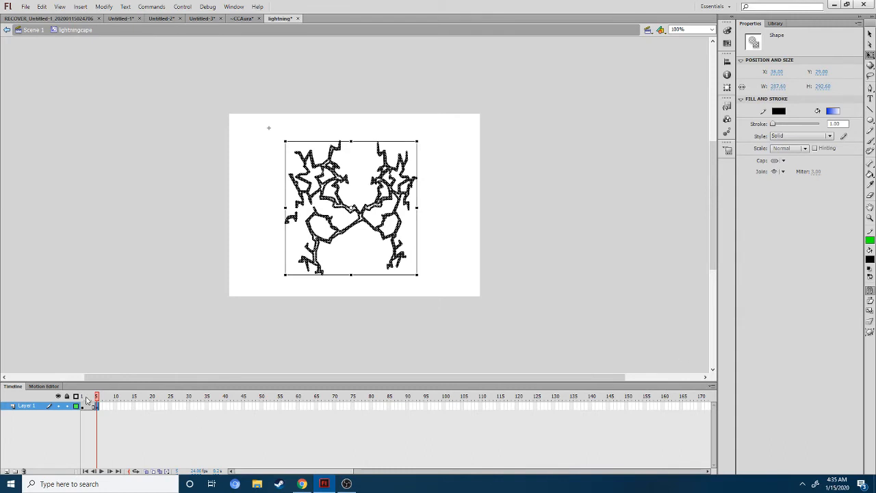
{"action": "left_click_drag", "start_coordinate": [97, 398], "coordinate": [98, 399]}
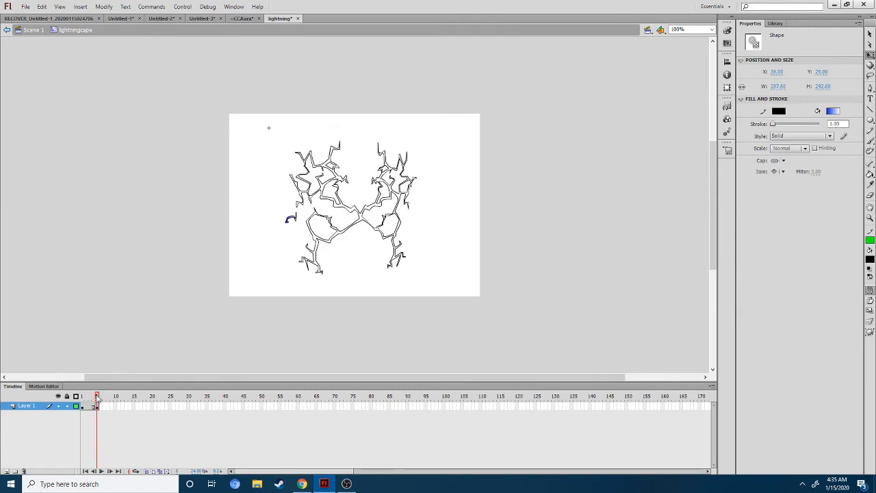
Nudge the whole frame 5 lightning artwork about 2 pixels left and recheck its alignment with the preceding frames.
{"action": "left_click", "coordinate": [239, 240]}
{"action": "mouse_move", "coordinate": [216, 127]}
{"action": "left_mouse_down"}
{"action": "mouse_move", "coordinate": [388, 203]}
{"action": "mouse_move", "coordinate": [603, 328]}
{"action": "left_mouse_up"}
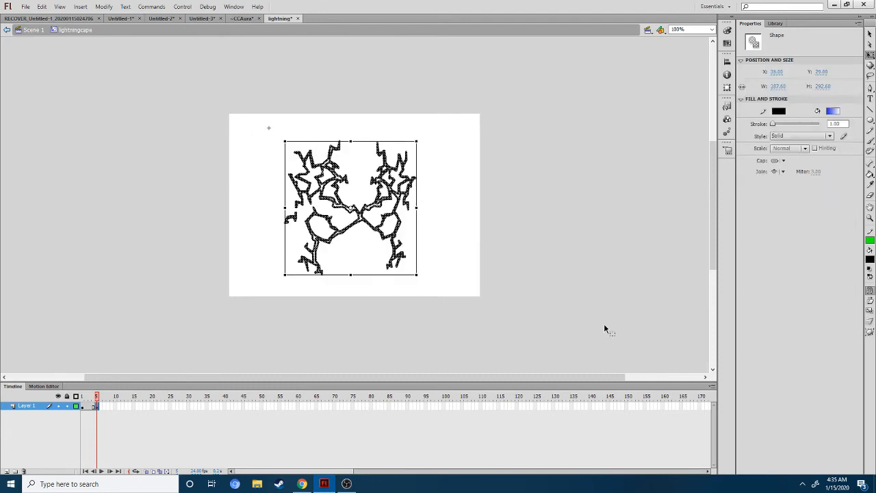
{"action": "left_click", "coordinate": [604, 325]}
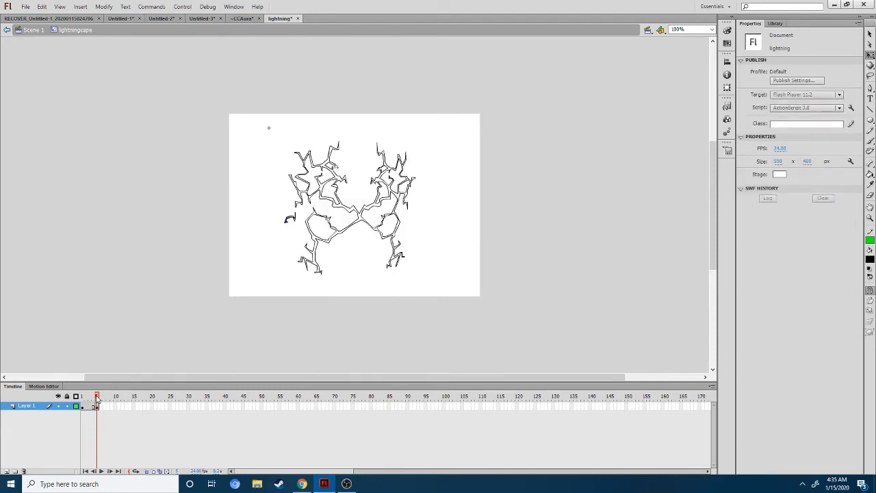
{"action": "left_click_drag", "start_coordinate": [96, 399], "coordinate": [100, 399]}
Insert a keyframe at frame 10 and scale the lightning artwork there down to about 235 by 239 pixels.
{"action": "right_click", "coordinate": [114, 409]}
{"action": "left_click", "coordinate": [188, 224]}
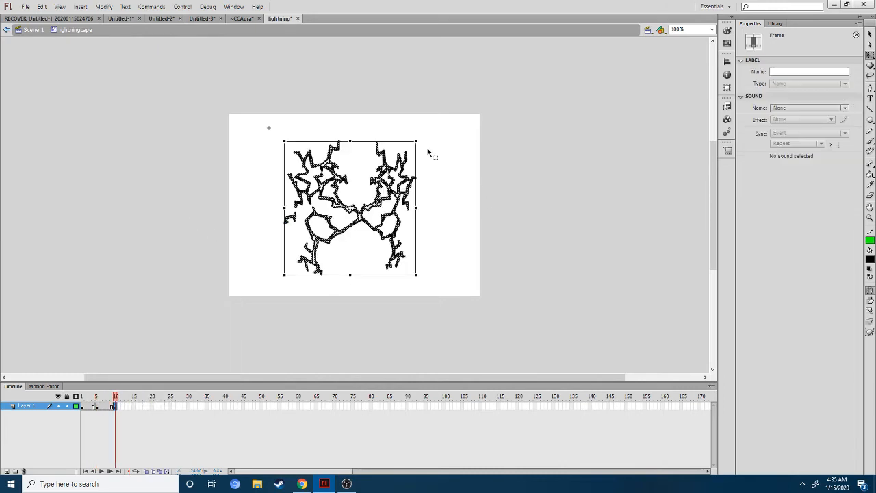
{"action": "left_click_drag", "start_coordinate": [417, 140], "coordinate": [394, 180]}
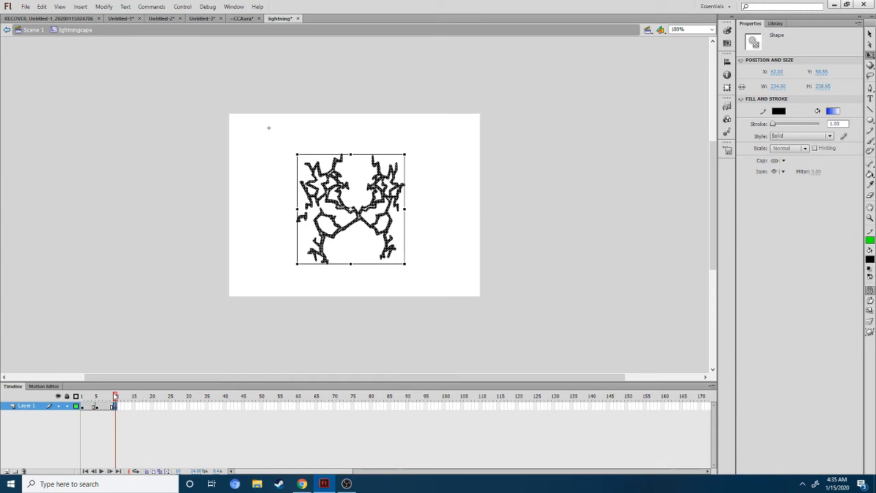
{"action": "left_click_drag", "start_coordinate": [115, 396], "coordinate": [116, 396]}
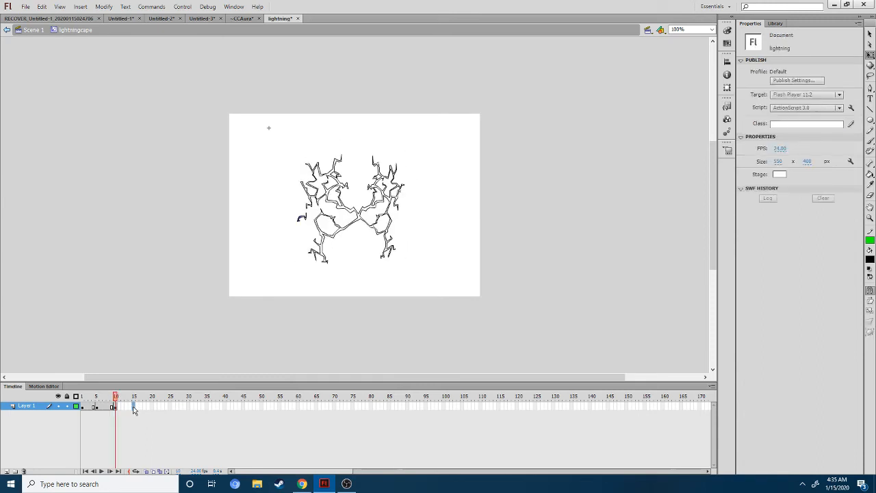
Insert a keyframe at frame 15 and scale the lightning artwork there down to about 171 by 174 pixels.
{"action": "right_click", "coordinate": [135, 410]}
{"action": "left_click", "coordinate": [195, 227]}
{"action": "left_click", "coordinate": [296, 274]}
{"action": "left_click", "coordinate": [380, 253]}
{"action": "left_click_drag", "start_coordinate": [405, 155], "coordinate": [376, 184]}
{"action": "left_click_drag", "start_coordinate": [356, 213], "coordinate": [369, 201]}
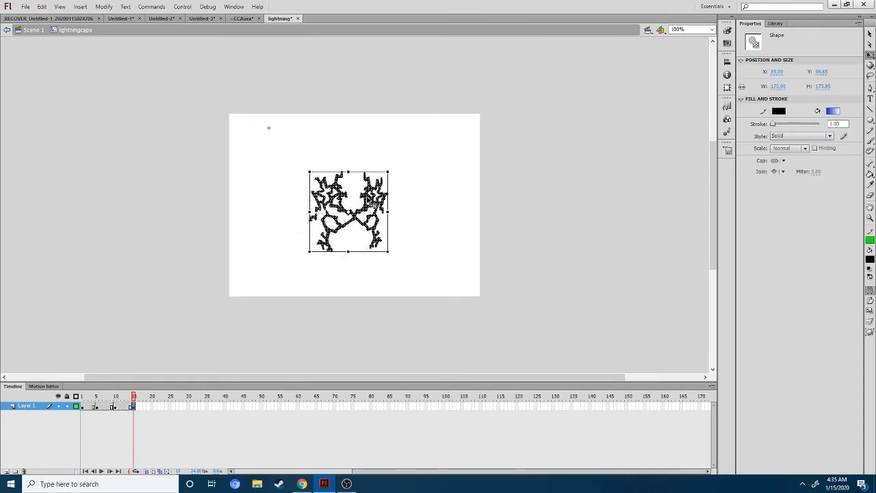
{"action": "left_click_drag", "start_coordinate": [133, 396], "coordinate": [134, 397]}
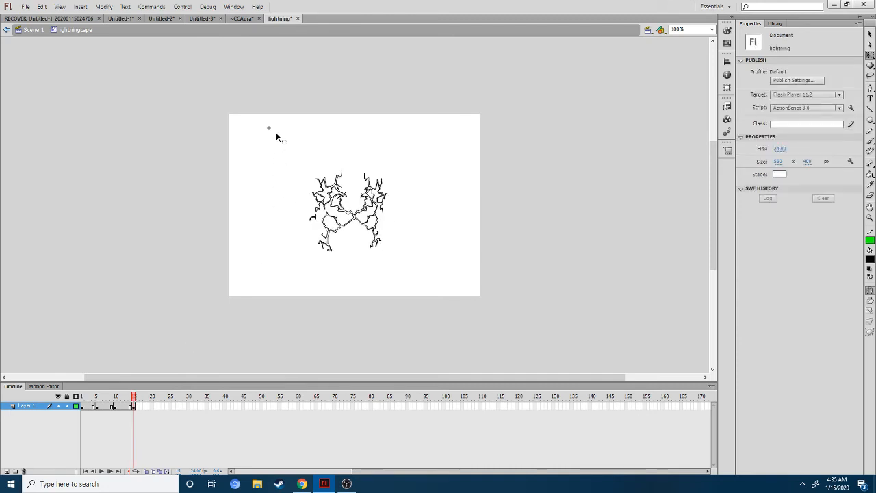
Shift the frame 15 artwork up and right, then slightly back down to Y 92.65, comparing it with the preceding frames.
{"action": "left_click_drag", "start_coordinate": [278, 137], "coordinate": [445, 292]}
{"action": "left_click_drag", "start_coordinate": [370, 210], "coordinate": [381, 202]}
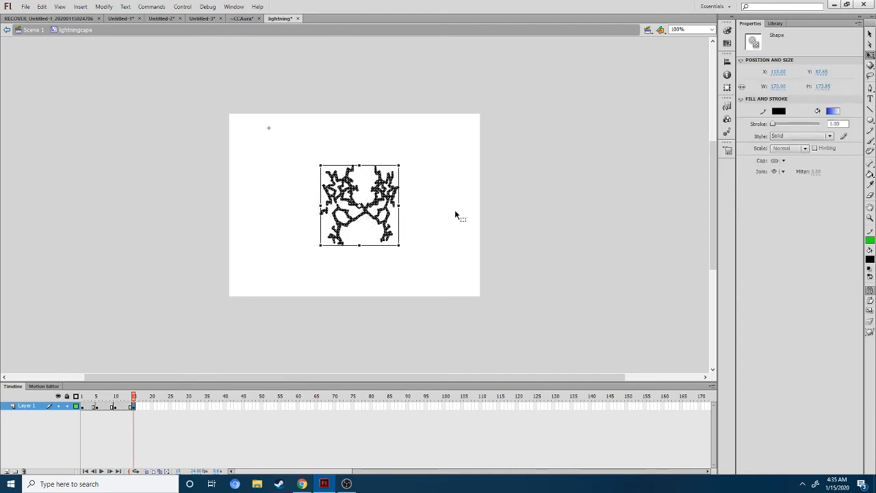
{"action": "left_click", "coordinate": [455, 212]}
{"action": "left_click_drag", "start_coordinate": [132, 398], "coordinate": [135, 398]}
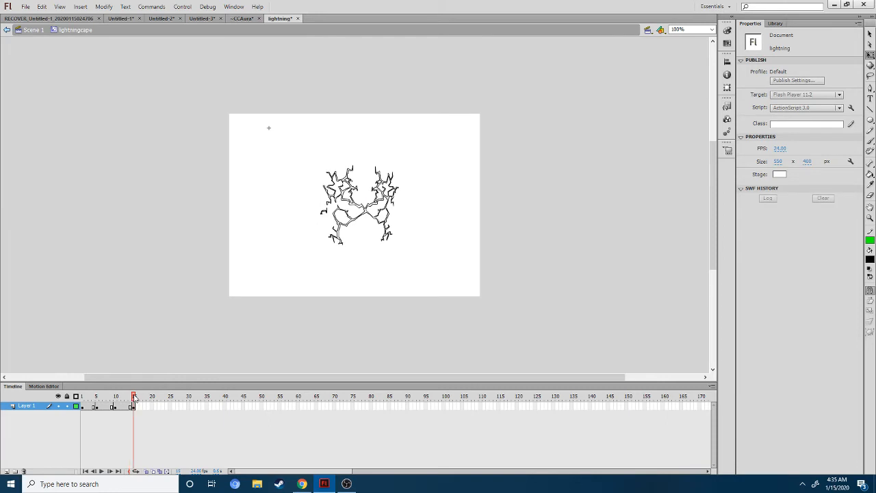
{"action": "left_click", "coordinate": [377, 230]}
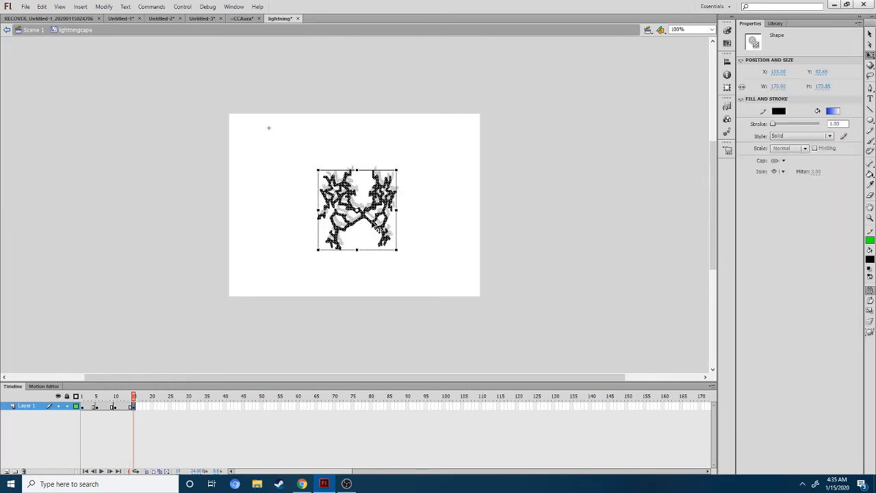
{"action": "left_click", "coordinate": [446, 235]}
{"action": "left_click_drag", "start_coordinate": [134, 399], "coordinate": [135, 399]}
Nudge the frame 15 artwork left to X 98, scrubbing against frame 14 to check the alignment.
{"action": "left_click_drag", "start_coordinate": [272, 145], "coordinate": [520, 288]}
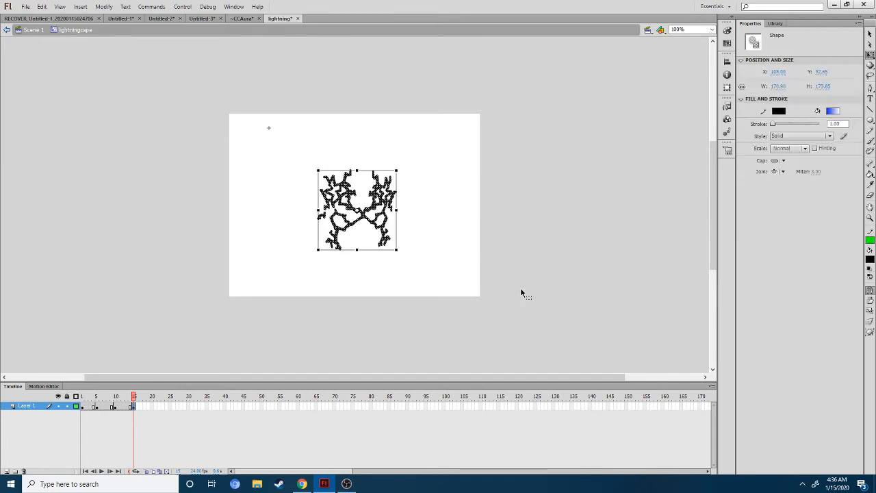
{"action": "left_click", "coordinate": [527, 294]}
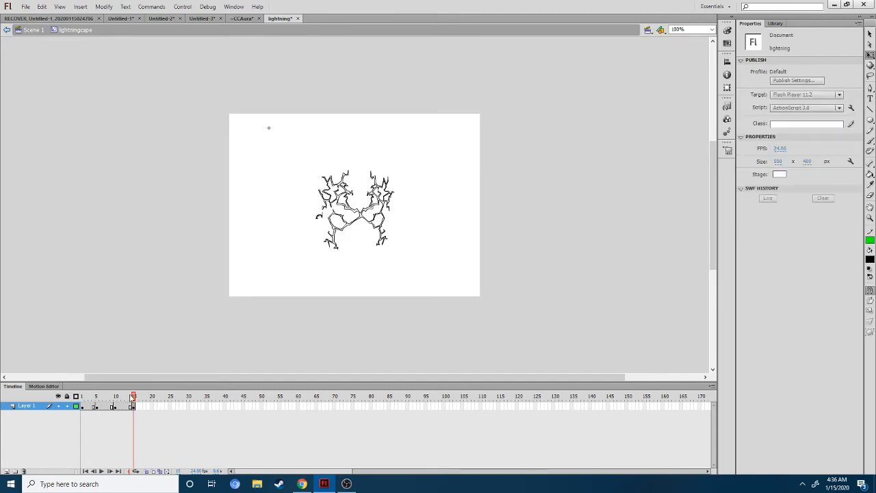
{"action": "left_click_drag", "start_coordinate": [134, 398], "coordinate": [130, 399]}
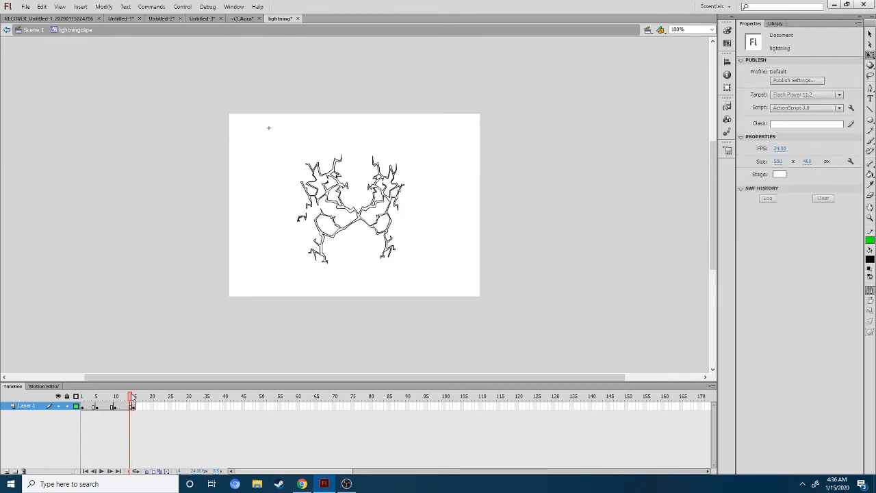
{"action": "left_click_drag", "start_coordinate": [238, 134], "coordinate": [523, 293]}
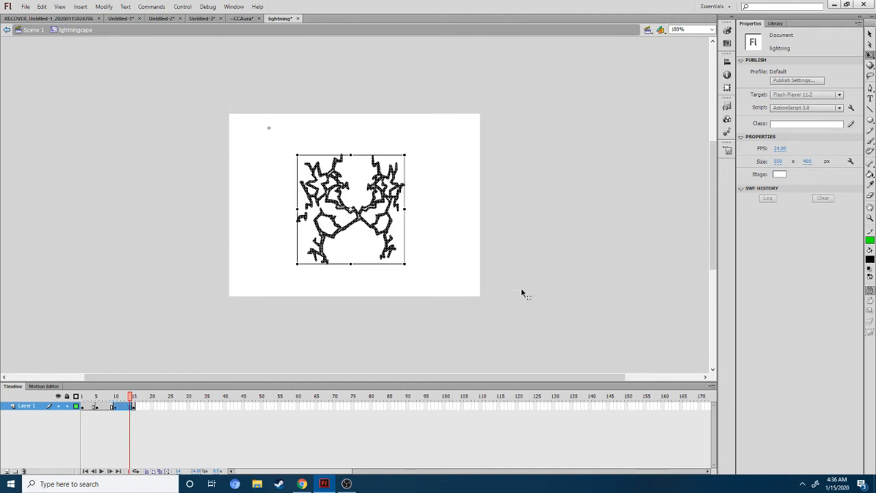
{"action": "left_click", "coordinate": [134, 398]}
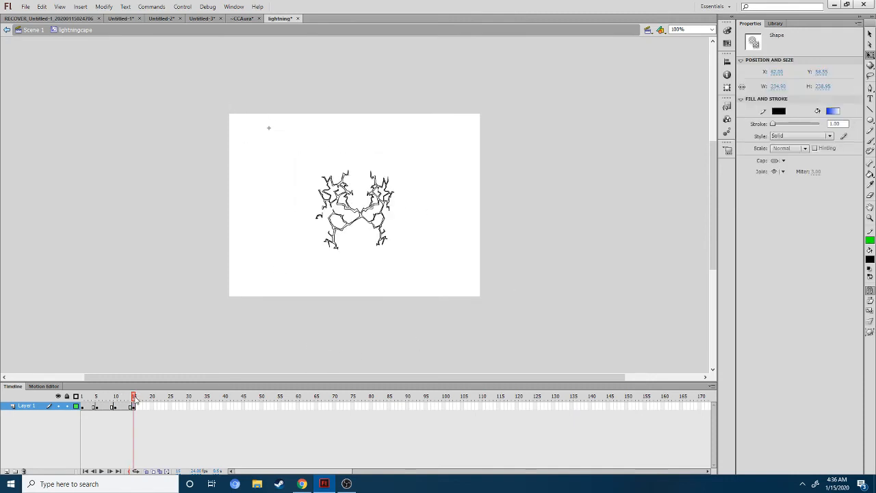
{"action": "left_click_drag", "start_coordinate": [292, 130], "coordinate": [505, 301]}
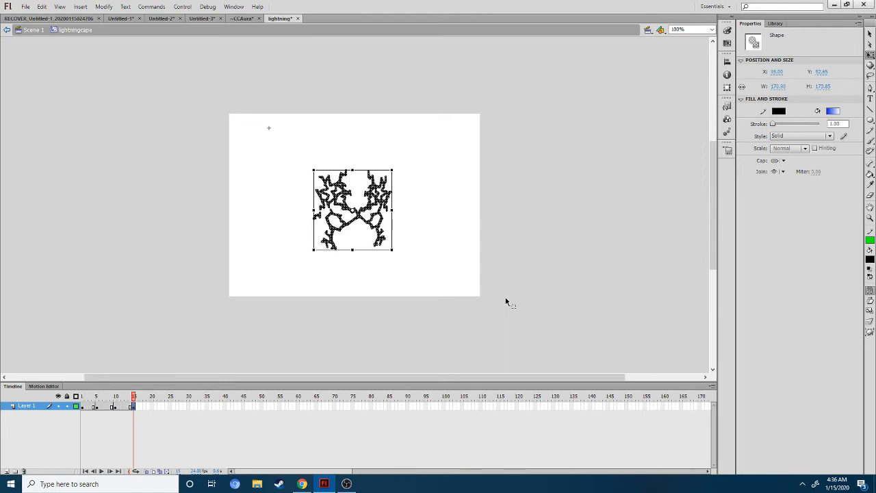
{"action": "left_click", "coordinate": [507, 302]}
{"action": "mouse_move", "coordinate": [134, 397]}
{"action": "left_mouse_down"}
{"action": "mouse_move", "coordinate": [73, 391]}
{"action": "mouse_move", "coordinate": [135, 395]}
{"action": "left_mouse_up"}
Insert a keyframe at frame 20 on the lightning layer.
{"action": "right_click", "coordinate": [154, 406]}
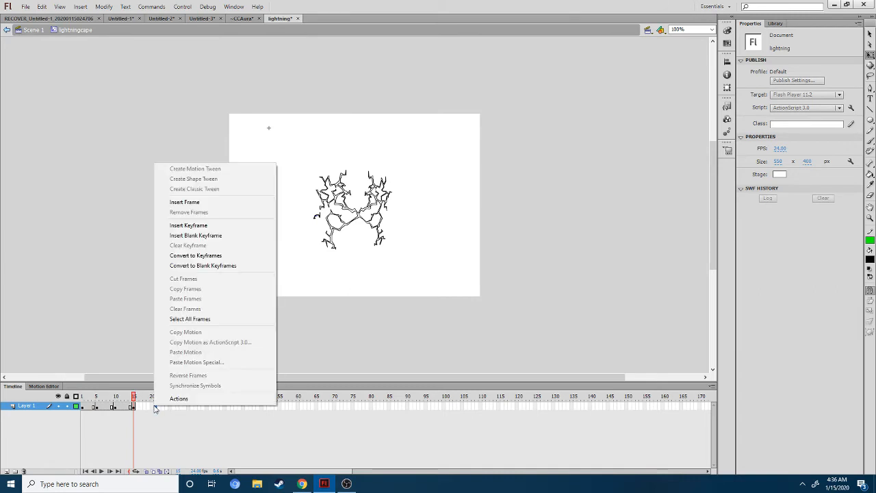
{"action": "left_click", "coordinate": [153, 406]}
{"action": "right_click", "coordinate": [154, 406]}
{"action": "left_click", "coordinate": [194, 225]}
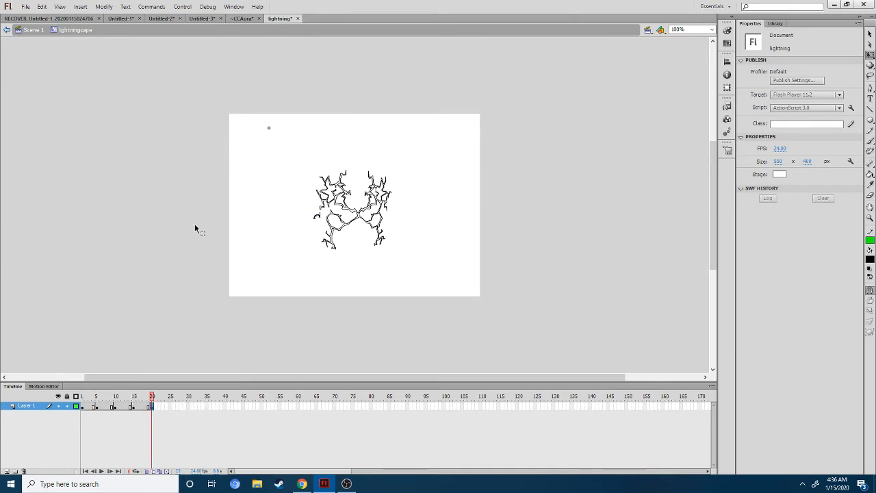
Delete the outer branch tips along the upper, left and lower edges of the frame 20 lightning.
{"action": "left_click", "coordinate": [411, 197]}
{"action": "left_click_drag", "start_coordinate": [397, 189], "coordinate": [353, 180]}
{"action": "left_click", "coordinate": [309, 161]}
{"action": "key", "text": "Delete"}
{"action": "left_click_drag", "start_coordinate": [318, 220], "coordinate": [344, 258]}
{"action": "key", "text": "Delete"}
{"action": "key", "text": "Delete"}
{"action": "left_click_drag", "start_coordinate": [414, 252], "coordinate": [414, 252]}
{"action": "key", "text": "Delete"}
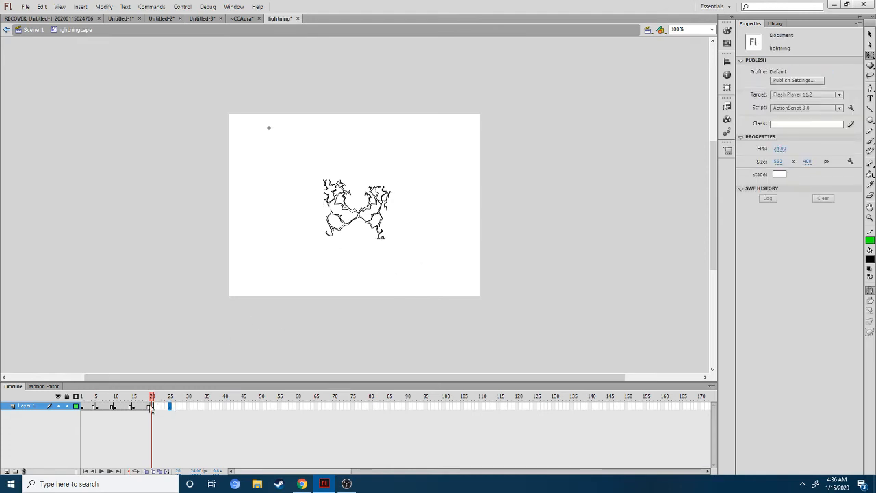
Scale the trimmed frame 20 artwork down to about 129 by 111 pixels and position it at X 131, Y 117.85.
{"action": "left_click_drag", "start_coordinate": [152, 399], "coordinate": [151, 398]}
{"action": "left_click_drag", "start_coordinate": [294, 126], "coordinate": [408, 273]}
{"action": "left_click_drag", "start_coordinate": [393, 180], "coordinate": [382, 187]}
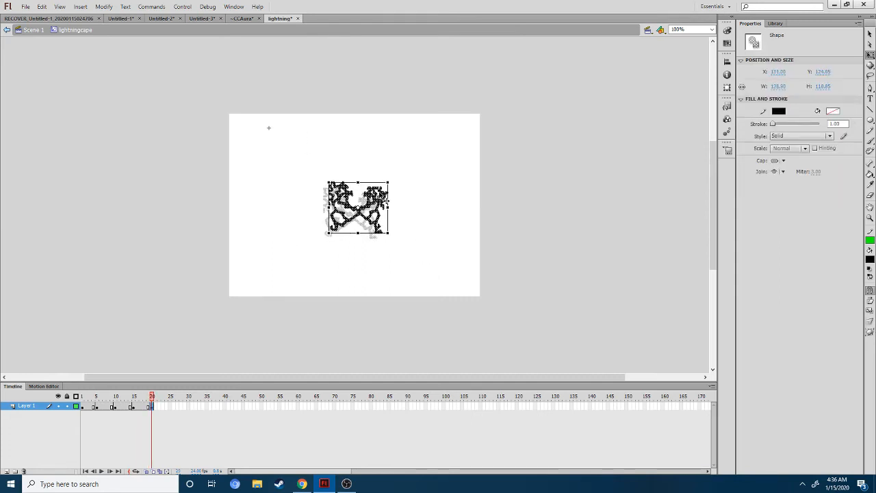
{"action": "left_click", "coordinate": [252, 370]}
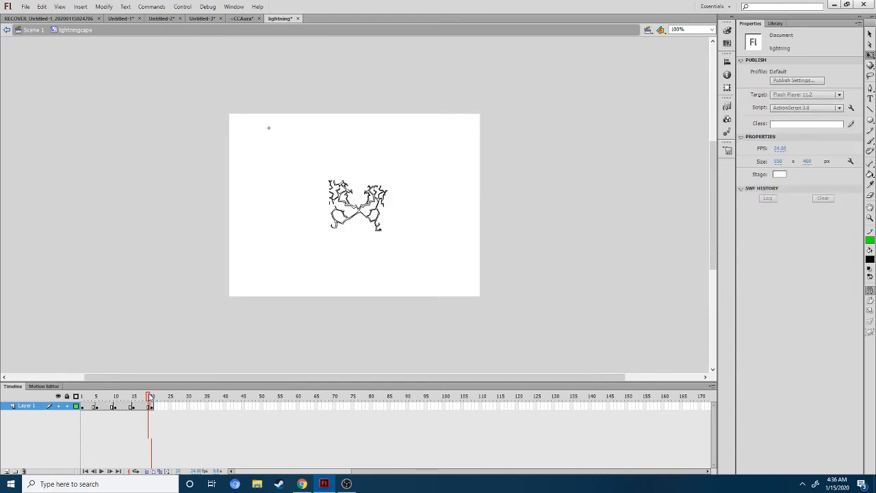
{"action": "left_click_drag", "start_coordinate": [150, 397], "coordinate": [152, 396]}
{"action": "left_click", "coordinate": [385, 217]}
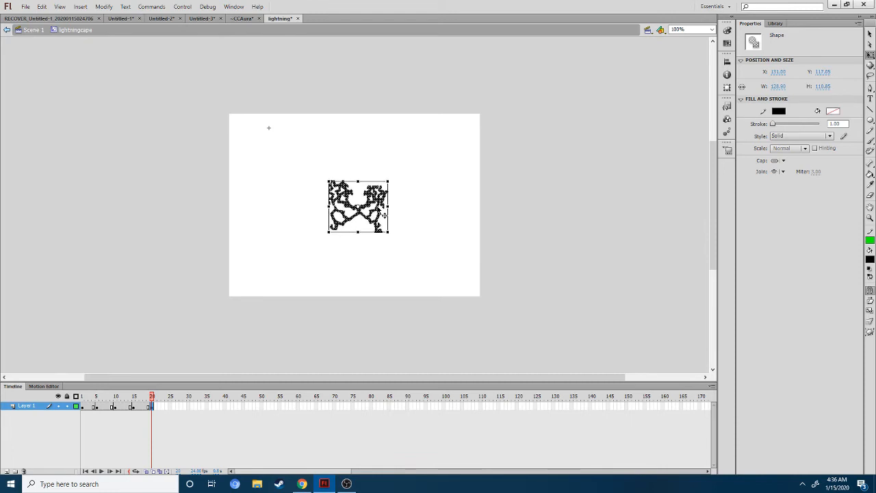
{"action": "left_click", "coordinate": [299, 319]}
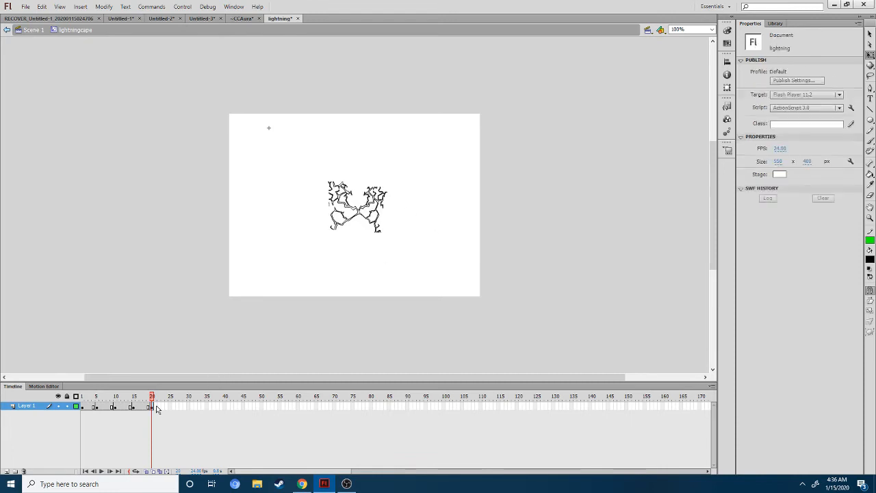
{"action": "left_click_drag", "start_coordinate": [153, 398], "coordinate": [152, 398]}
Insert a keyframe at frame 25 and delete more of the lightning's outer upper and lower branches there.
{"action": "right_click", "coordinate": [170, 407]}
{"action": "left_click", "coordinate": [231, 222]}
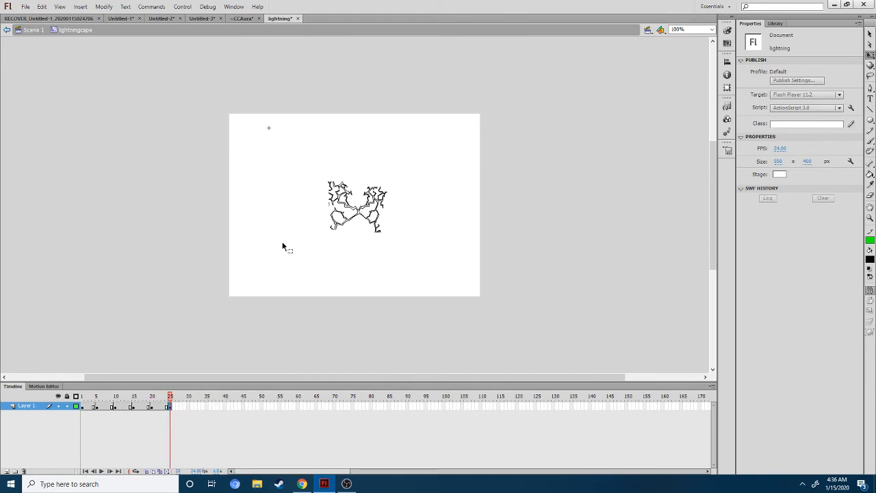
{"action": "left_click_drag", "start_coordinate": [371, 166], "coordinate": [397, 195]}
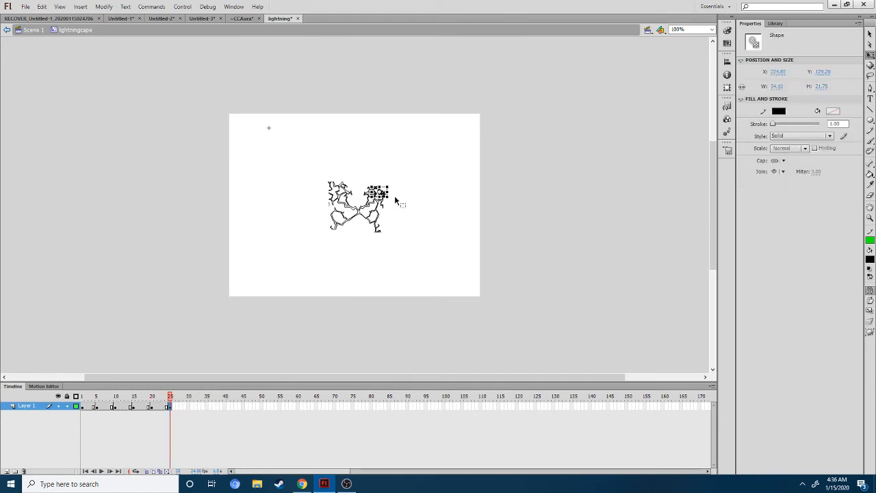
{"action": "left_click", "coordinate": [390, 230]}
{"action": "left_click_drag", "start_coordinate": [342, 195], "coordinate": [342, 196]}
{"action": "key", "text": "Delete"}
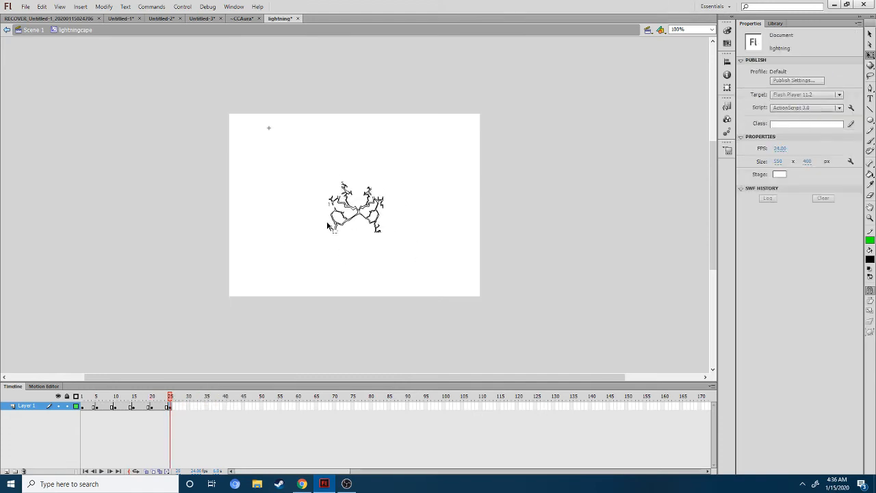
{"action": "left_click", "coordinate": [328, 226]}
{"action": "key", "text": "Delete"}
{"action": "left_click_drag", "start_coordinate": [370, 227], "coordinate": [370, 227]}
{"action": "key", "text": "Delete"}
{"action": "left_click_drag", "start_coordinate": [331, 174], "coordinate": [354, 184]}
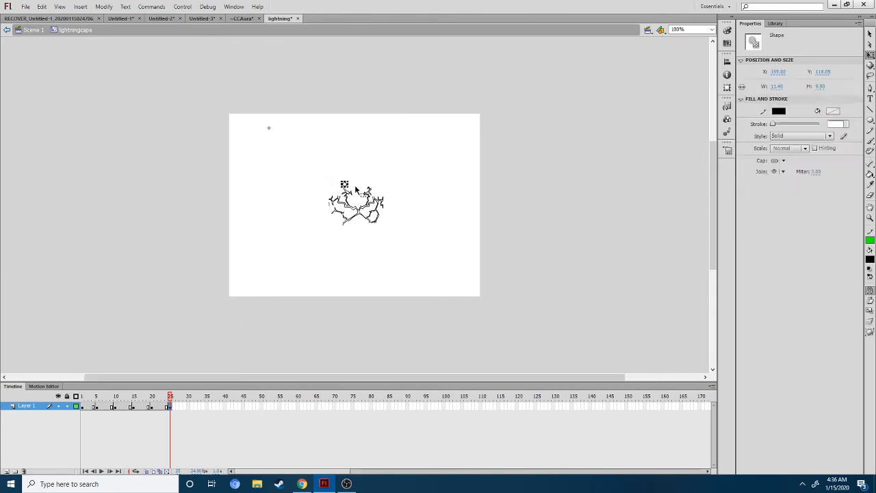
{"action": "key", "text": "Delete"}
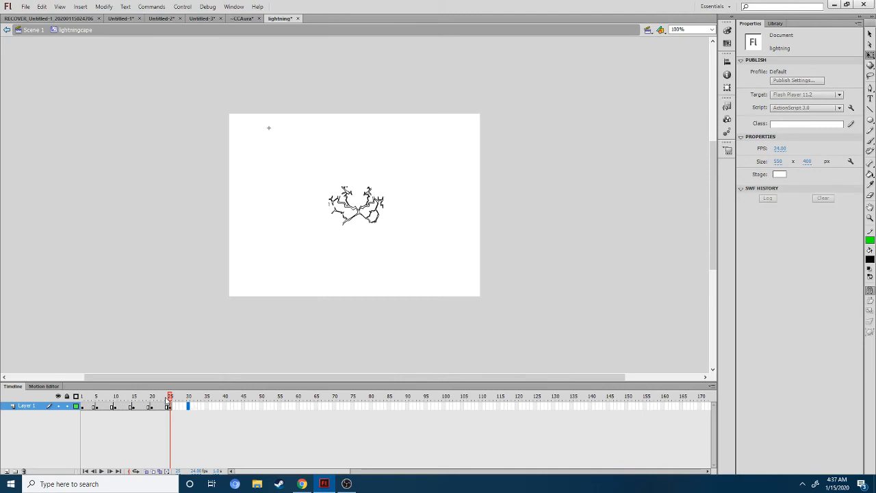
Scale the trimmed frame 25 artwork down to about 103 by 72 pixels and move it slightly up and right.
{"action": "left_click_drag", "start_coordinate": [170, 399], "coordinate": [171, 399]}
{"action": "left_click_drag", "start_coordinate": [324, 154], "coordinate": [395, 242]}
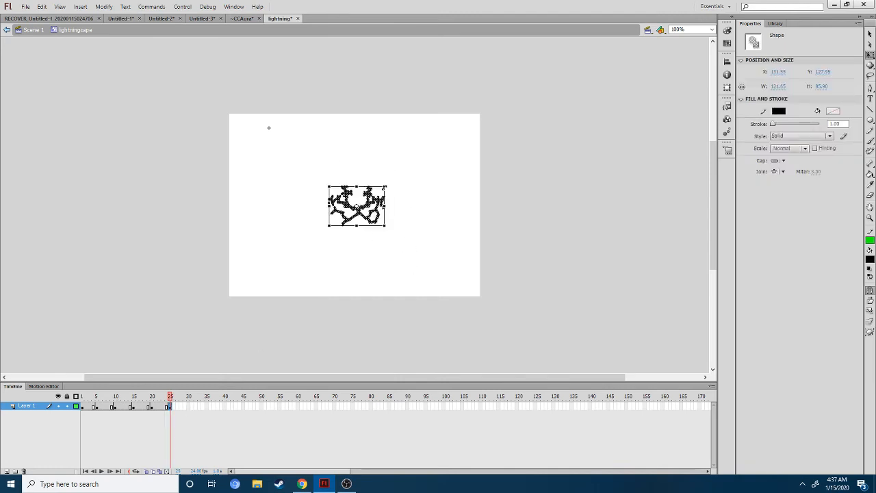
{"action": "left_click_drag", "start_coordinate": [384, 187], "coordinate": [380, 209]}
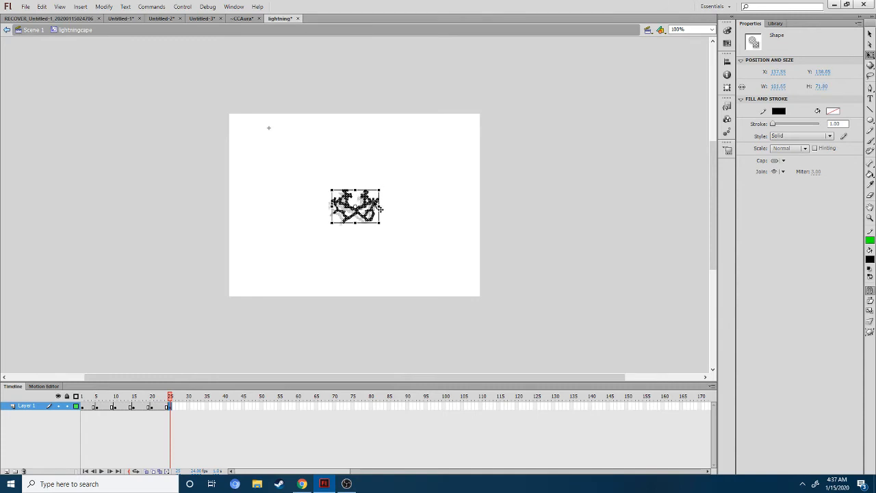
{"action": "left_click", "coordinate": [241, 354]}
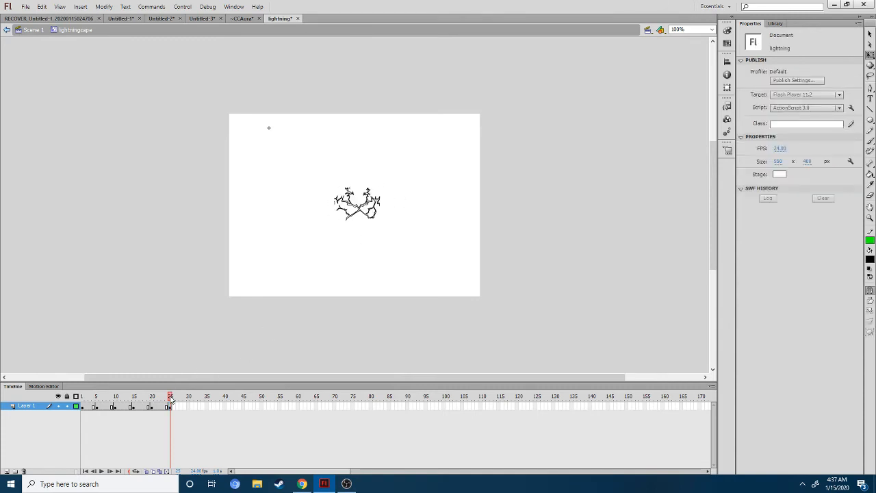
Play back the shrinking lightning cape animation in the timeline and test the scene in the preview player.
{"action": "mouse_move", "coordinate": [171, 400]}
{"action": "left_mouse_down"}
{"action": "mouse_move", "coordinate": [113, 400]}
{"action": "mouse_move", "coordinate": [141, 399]}
{"action": "left_mouse_up"}
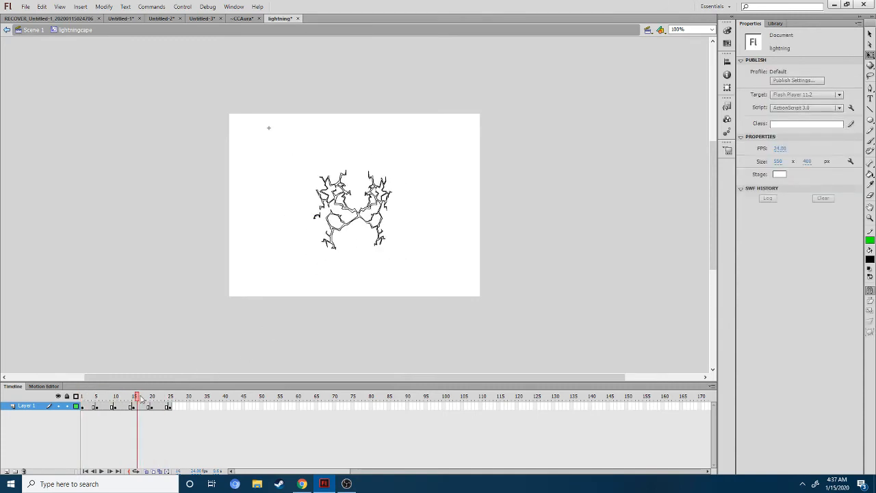
{"action": "key", "text": "Return"}
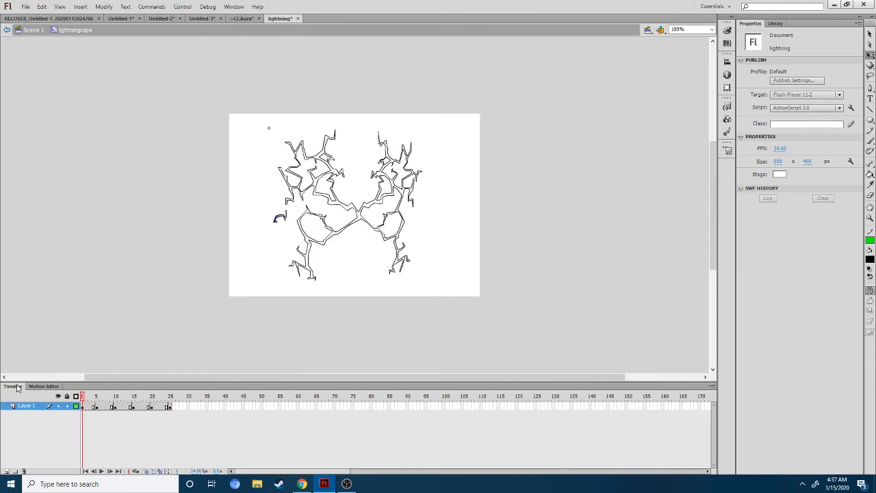
{"action": "left_click", "coordinate": [182, 7]}
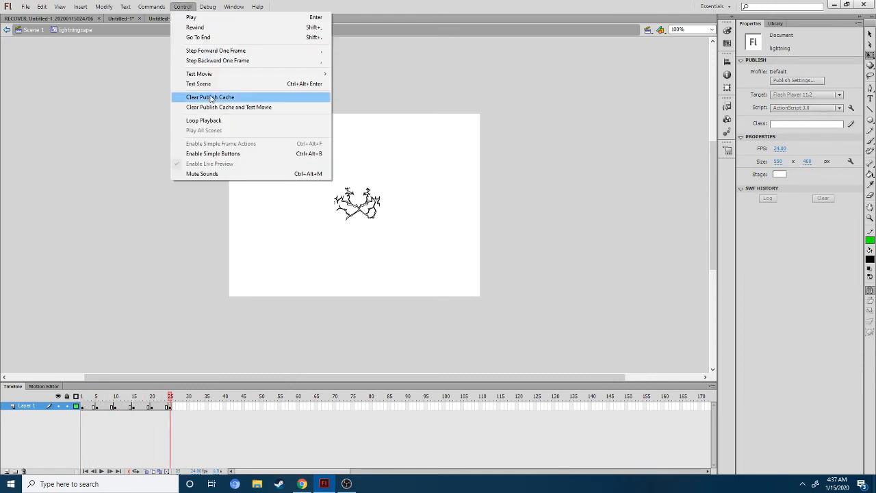
{"action": "left_click", "coordinate": [209, 84]}
{"action": "left_click", "coordinate": [531, 140]}
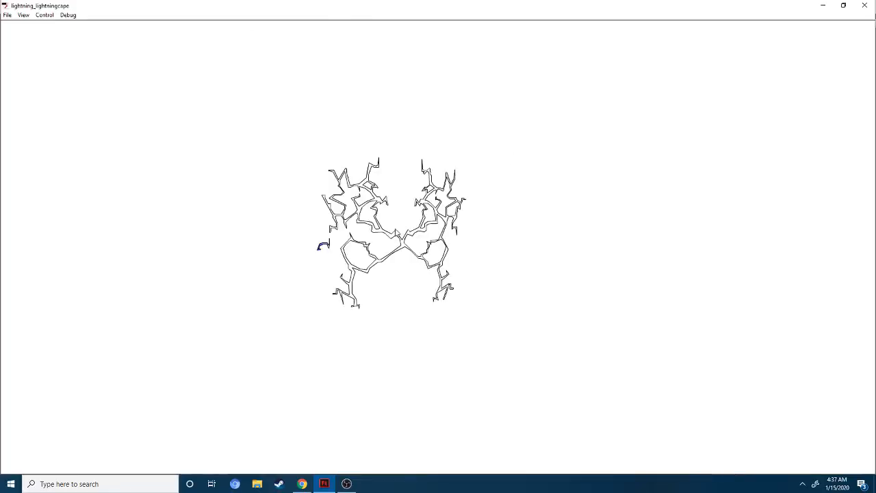
Close the preview, play back the green animation in Untitled-3, and play the lightning cape timeline to compare their pacing.
{"action": "left_click", "coordinate": [865, 5]}
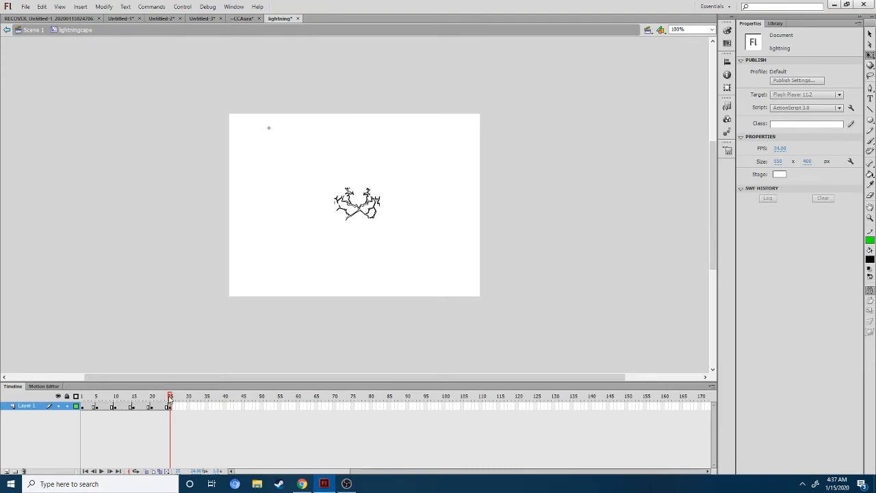
{"action": "left_click_drag", "start_coordinate": [167, 399], "coordinate": [88, 399]}
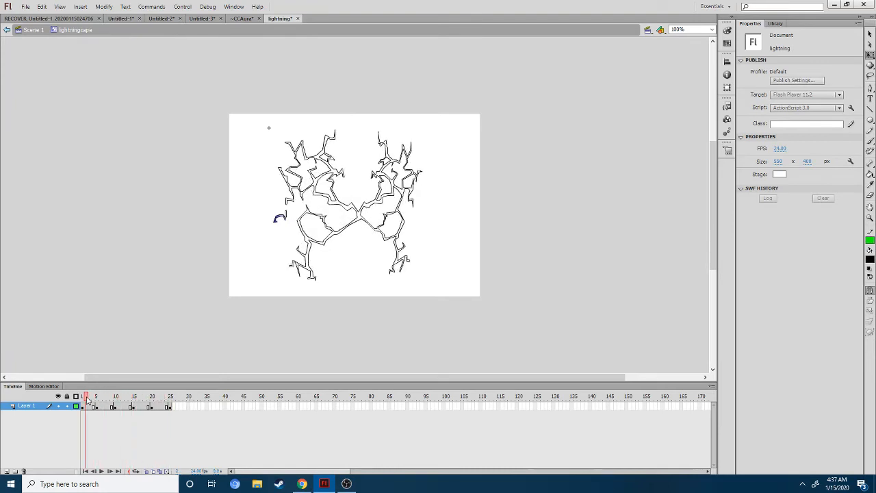
{"action": "left_click", "coordinate": [201, 18]}
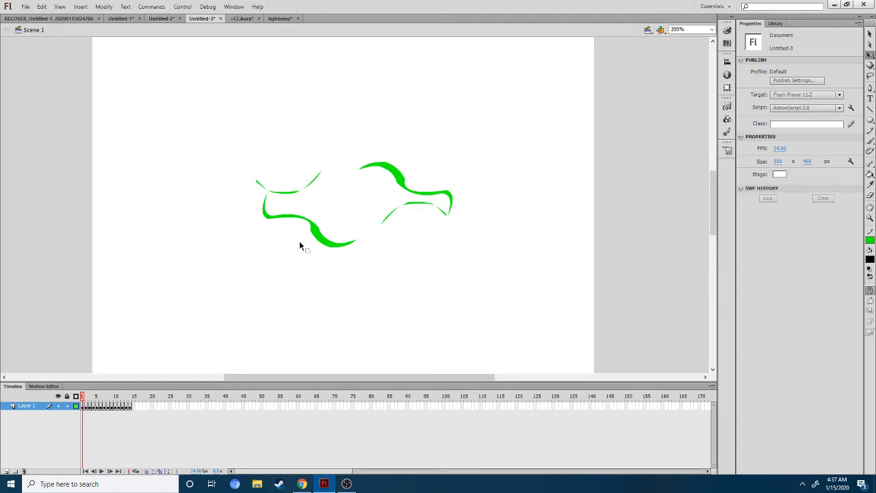
{"action": "key", "text": "Return"}
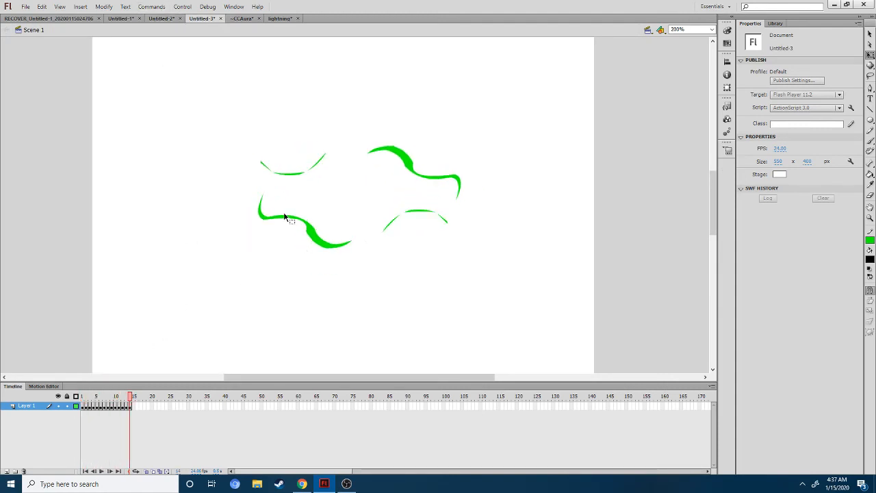
{"action": "left_click", "coordinate": [279, 19]}
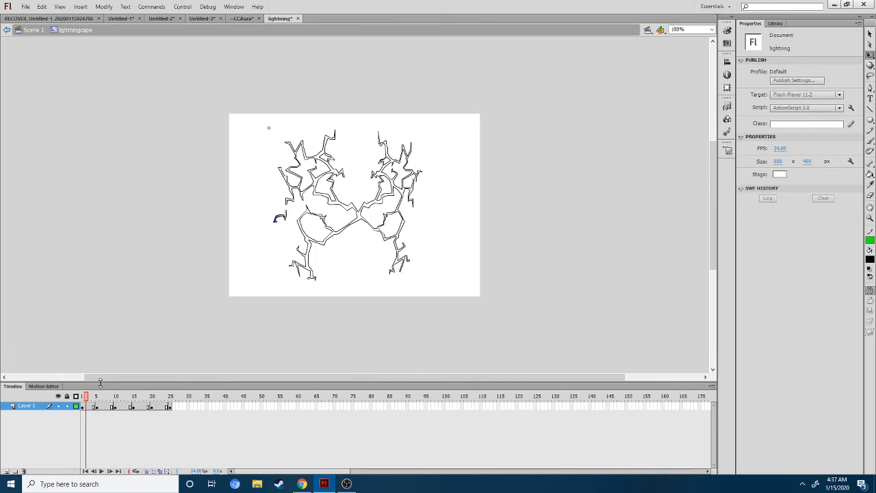
{"action": "key", "text": "Return"}
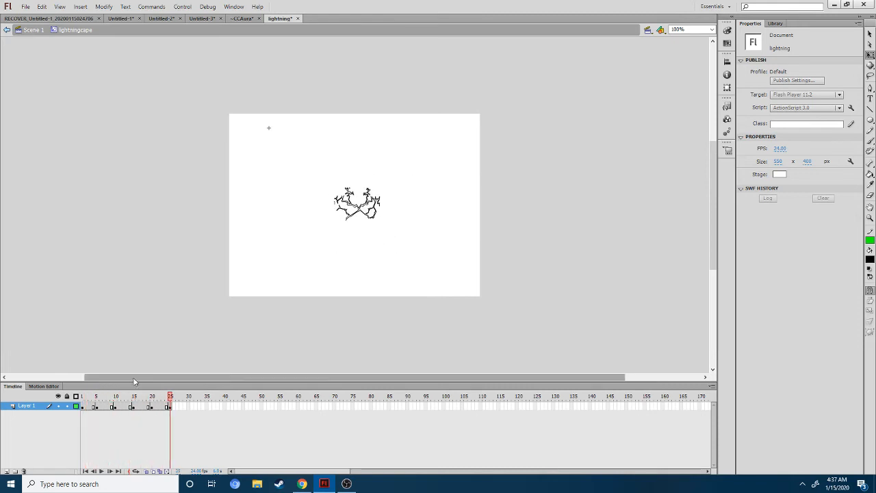
{"action": "mouse_move", "coordinate": [173, 402]}
{"action": "left_mouse_down"}
{"action": "mouse_move", "coordinate": [84, 404]}
{"action": "mouse_move", "coordinate": [195, 397]}
{"action": "mouse_move", "coordinate": [88, 404]}
{"action": "left_mouse_up"}
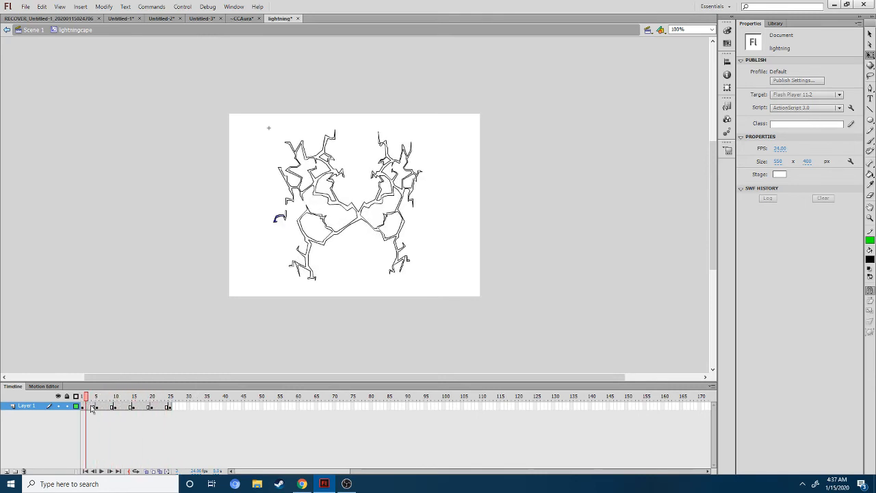
Remove the surplus frames between the first three lightning keyframes so they fall on frames 1, 3 and 5.
{"action": "left_click", "coordinate": [91, 407]}
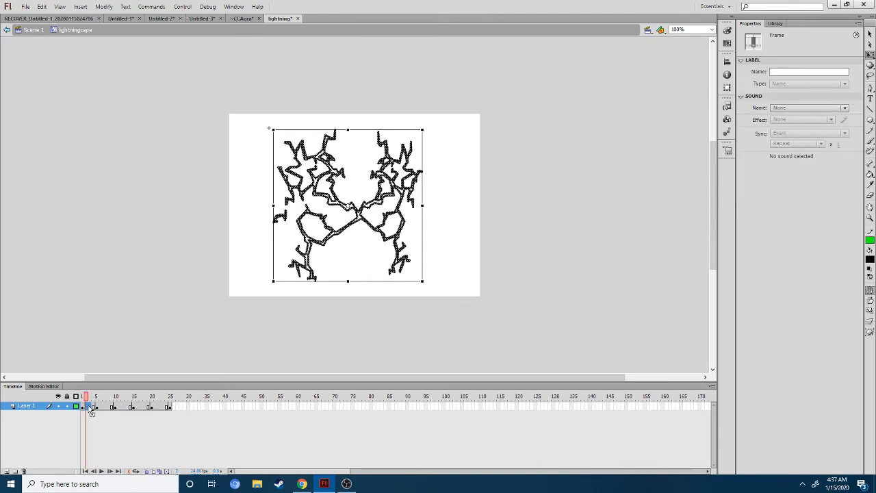
{"action": "right_click", "coordinate": [91, 409]}
{"action": "left_click", "coordinate": [147, 214]}
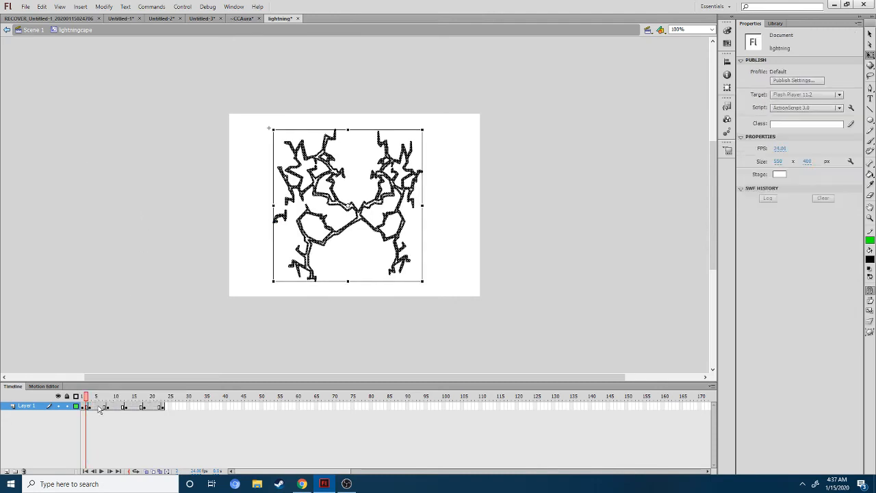
{"action": "left_click_drag", "start_coordinate": [94, 406], "coordinate": [101, 407]}
{"action": "right_click", "coordinate": [101, 406]}
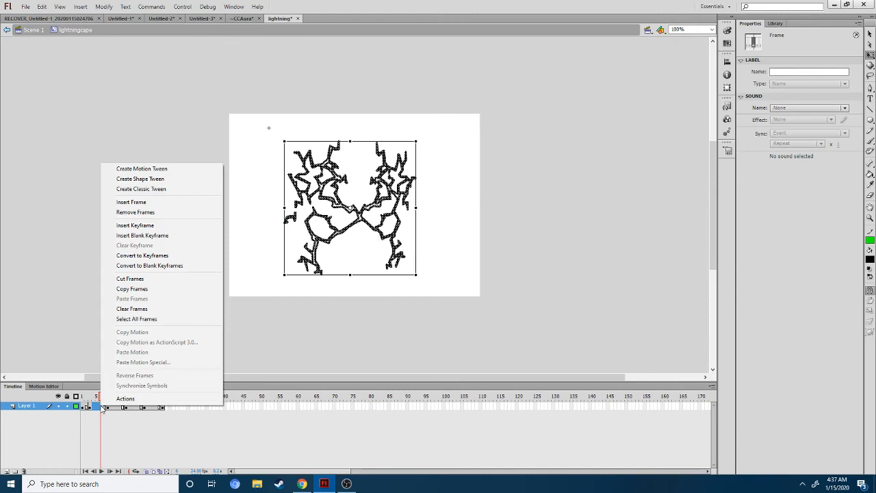
{"action": "left_click", "coordinate": [168, 226]}
{"action": "left_click", "coordinate": [105, 420]}
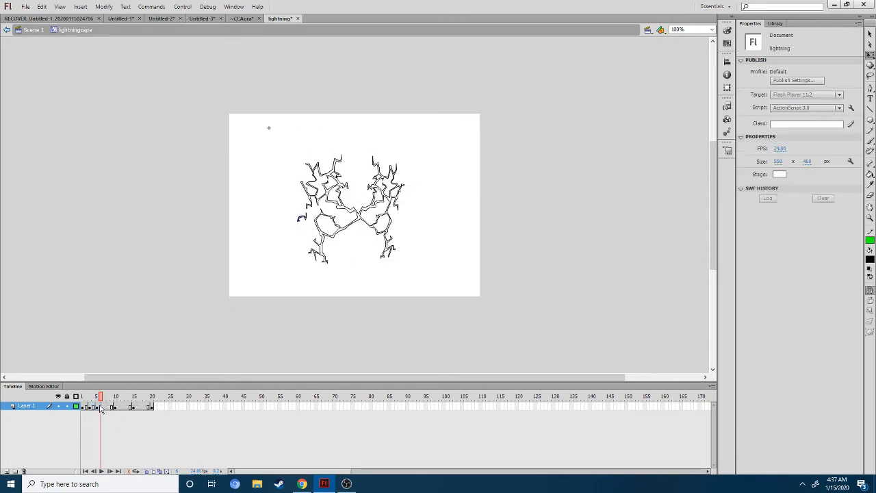
Remove three frames from each remaining gap so the last three lightning keyframes fall on frames 7, 9 and 11.
{"action": "left_click", "coordinate": [108, 407]}
{"action": "right_click", "coordinate": [108, 408]}
{"action": "left_click", "coordinate": [176, 219]}
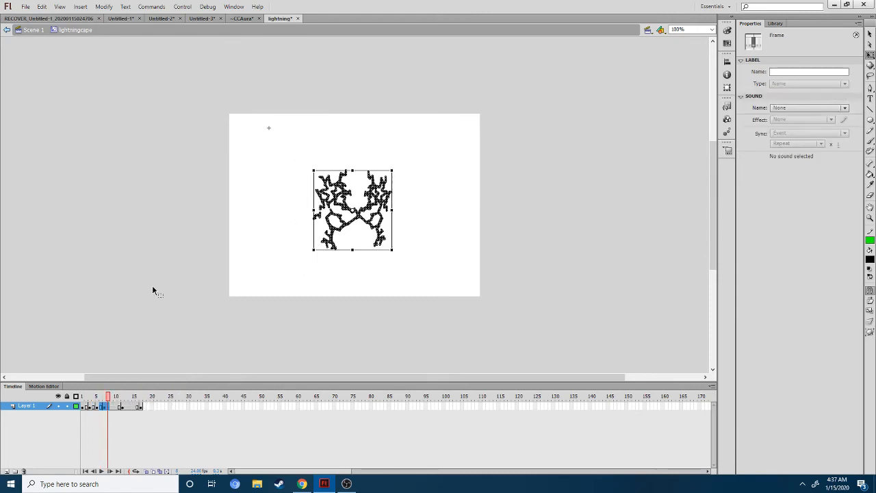
{"action": "left_click", "coordinate": [117, 411]}
{"action": "left_click", "coordinate": [116, 407]}
{"action": "right_click", "coordinate": [116, 407]}
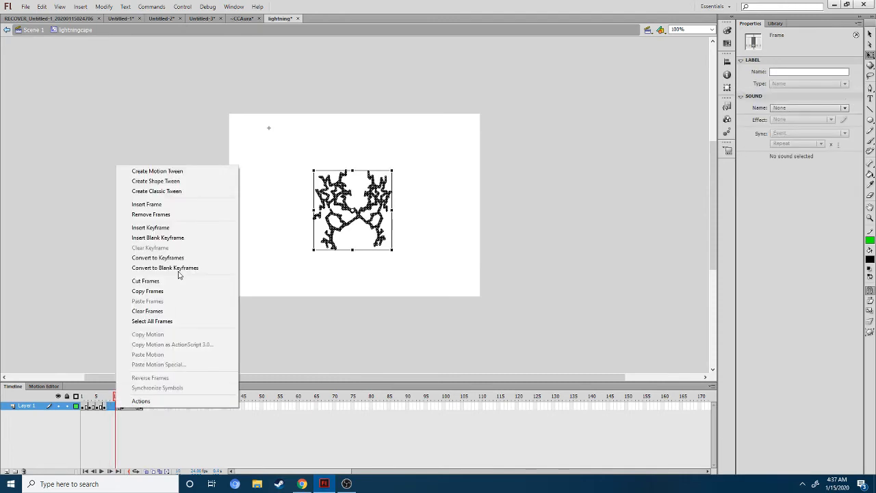
{"action": "left_click", "coordinate": [179, 218]}
{"action": "left_click", "coordinate": [125, 457]}
{"action": "left_click_drag", "start_coordinate": [115, 410], "coordinate": [122, 411]}
{"action": "right_click", "coordinate": [123, 410]}
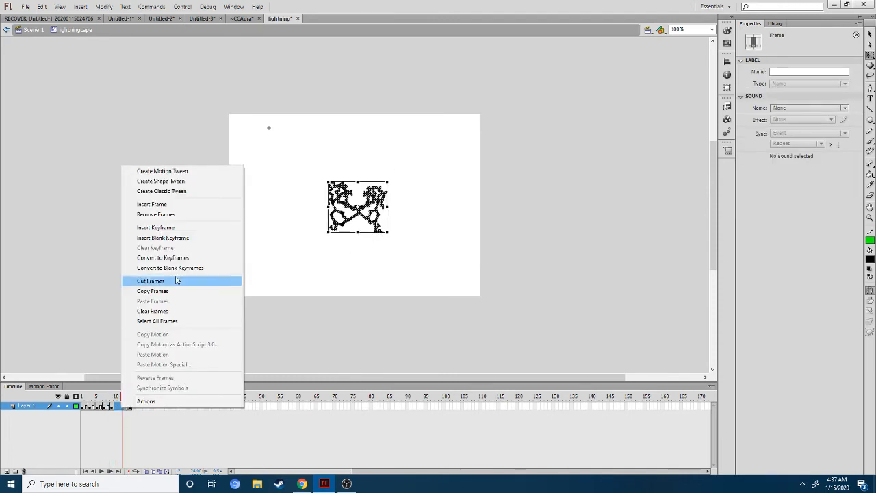
{"action": "left_click", "coordinate": [171, 214]}
Play back the shortened lightning cape animation in the timeline, test the scene, and close the preview player.
{"action": "left_click", "coordinate": [179, 406]}
{"action": "key", "text": "Return"}
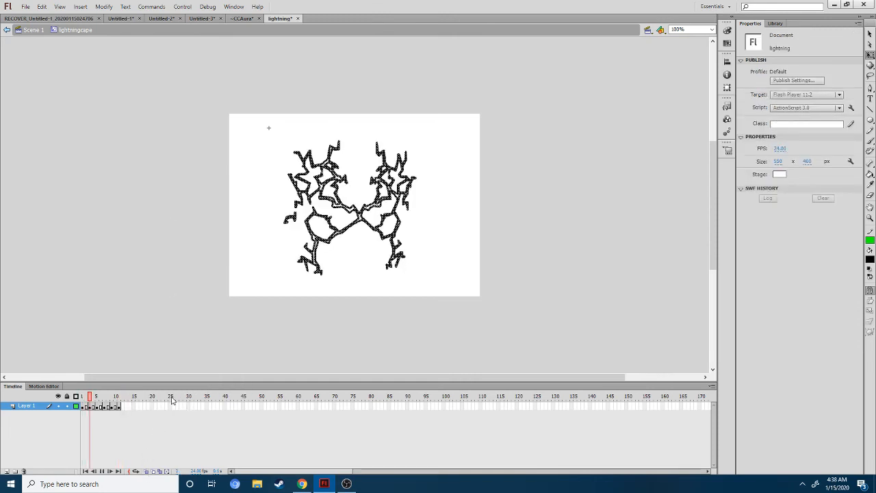
{"action": "left_click", "coordinate": [182, 6]}
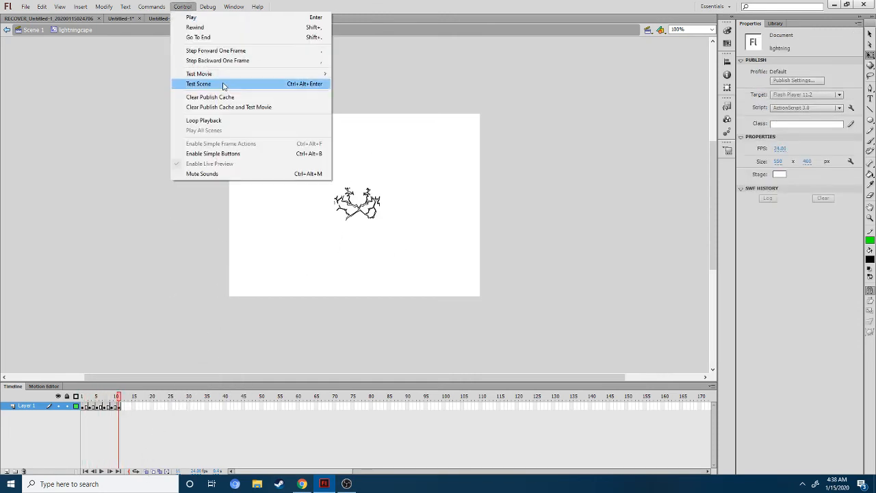
{"action": "left_click", "coordinate": [221, 84]}
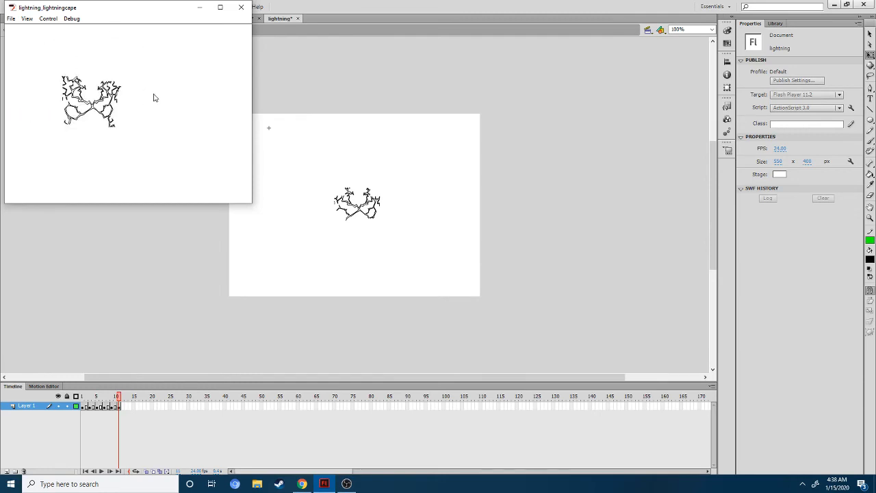
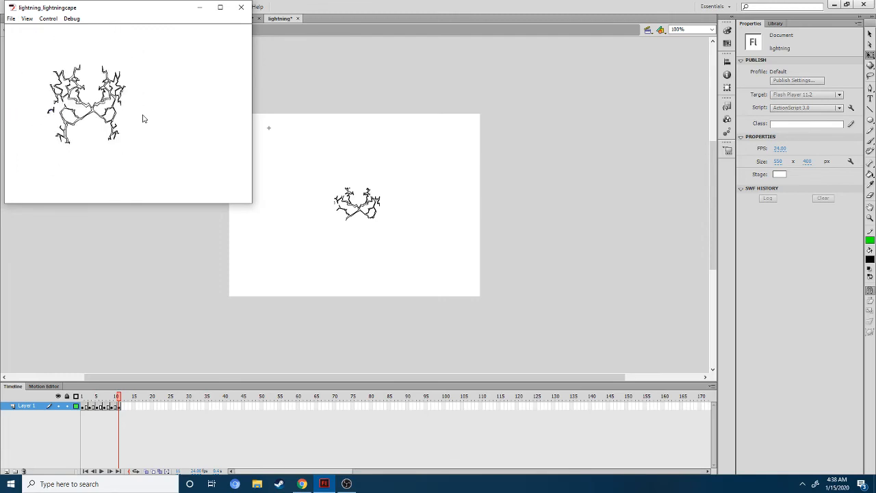
{"action": "left_click", "coordinate": [241, 8]}
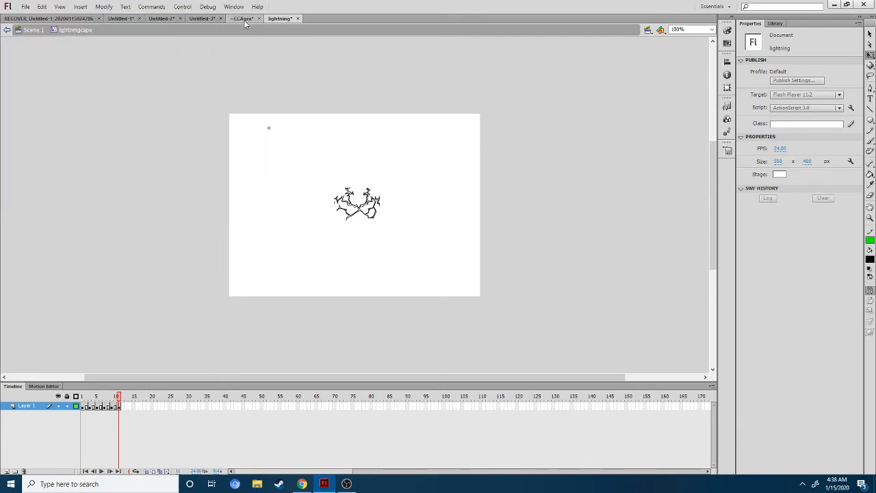
Replay the green animation in Untitled-3 and compare its timing with the shortened lightning cape animation.
{"action": "left_click", "coordinate": [200, 19]}
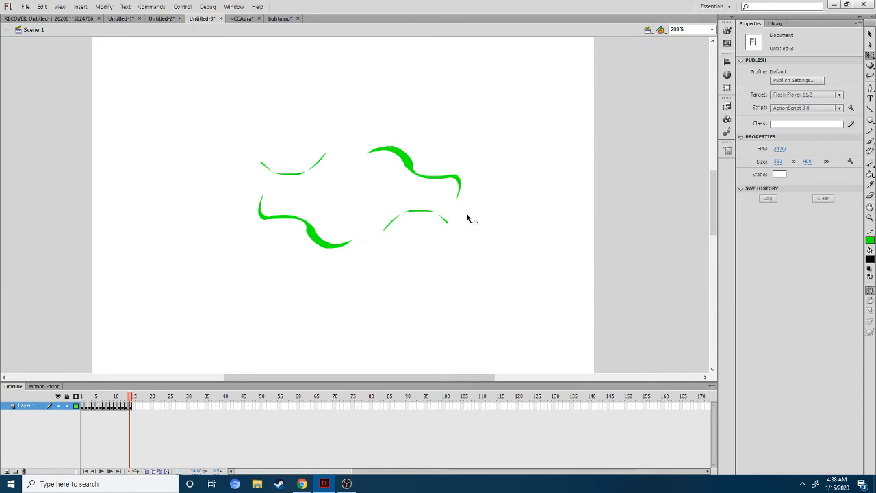
{"action": "key", "text": "Return"}
{"action": "left_click", "coordinate": [279, 19]}
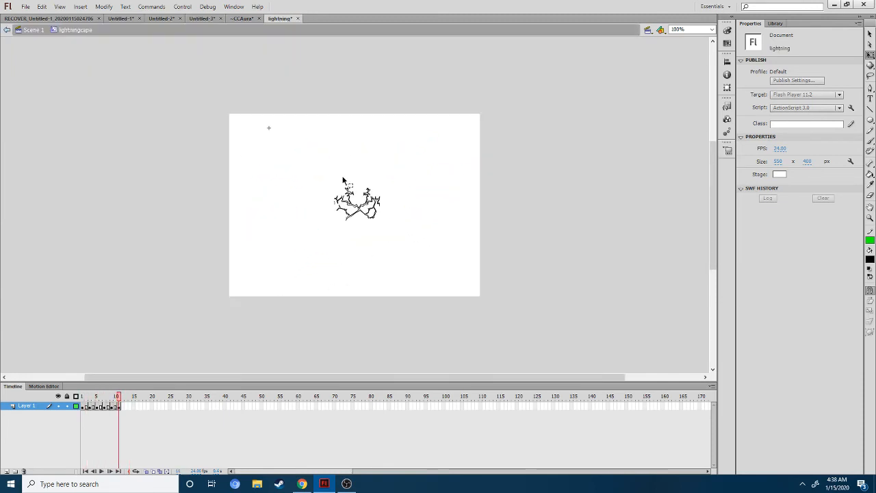
{"action": "key", "text": "Return"}
Insert a keyframe at frame 15 and scale its lightning artwork down about its center.
{"action": "right_click", "coordinate": [135, 411]}
{"action": "left_click", "coordinate": [222, 231]}
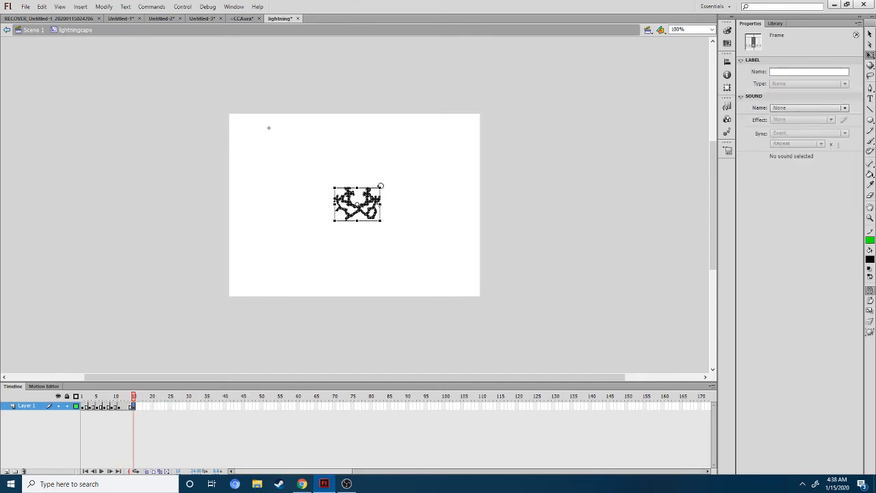
{"action": "left_click_drag", "start_coordinate": [380, 185], "coordinate": [372, 201]}
{"action": "left_click", "coordinate": [393, 196]}
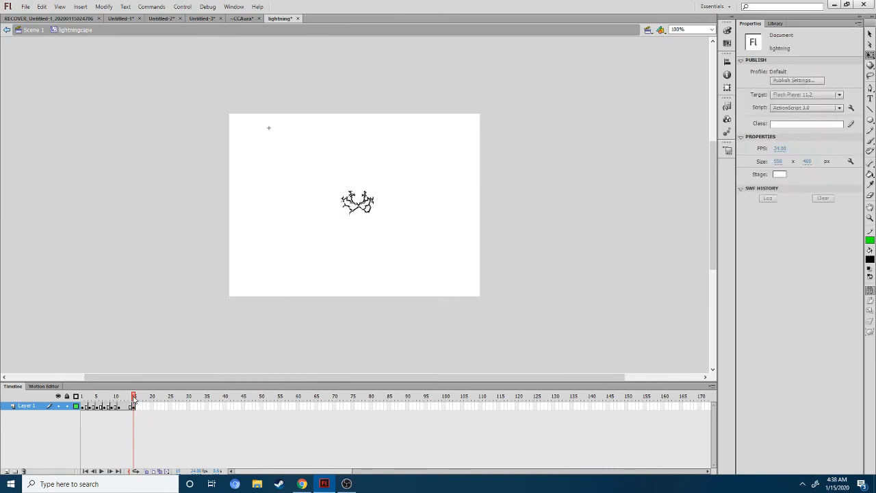
{"action": "mouse_move", "coordinate": [134, 398]}
{"action": "left_mouse_down"}
{"action": "mouse_move", "coordinate": [122, 398]}
{"action": "mouse_move", "coordinate": [134, 397]}
{"action": "left_mouse_up"}
Insert a keyframe at frame 17, scale its lightning down to about 46.5 by 33.5 pixels and recenter it on the cape.
{"action": "right_click", "coordinate": [142, 408]}
{"action": "left_click", "coordinate": [205, 227]}
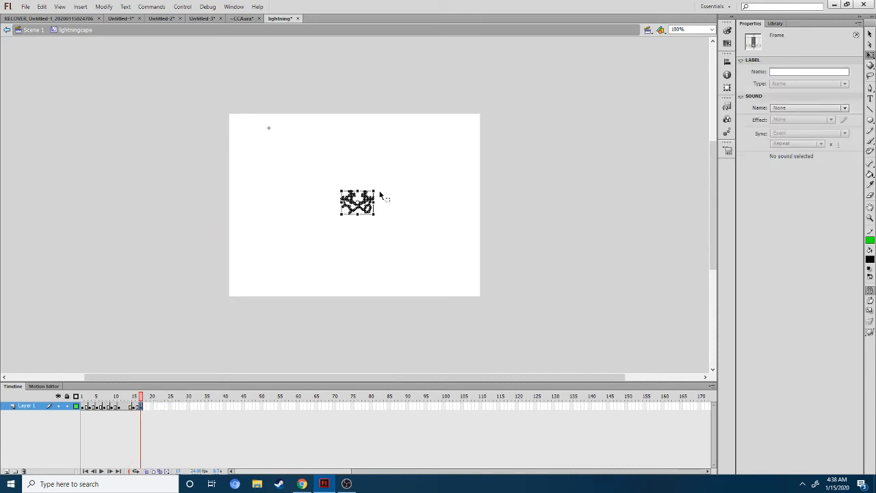
{"action": "left_click_drag", "start_coordinate": [374, 191], "coordinate": [363, 197]}
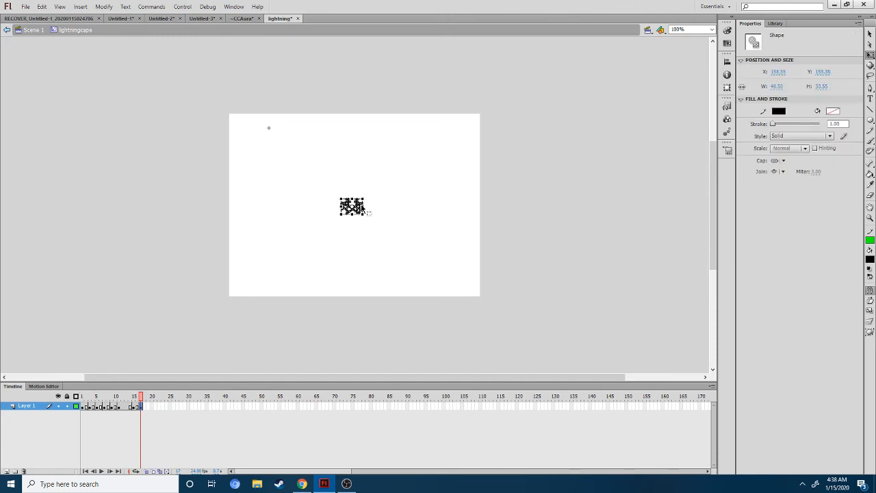
{"action": "left_click", "coordinate": [376, 218]}
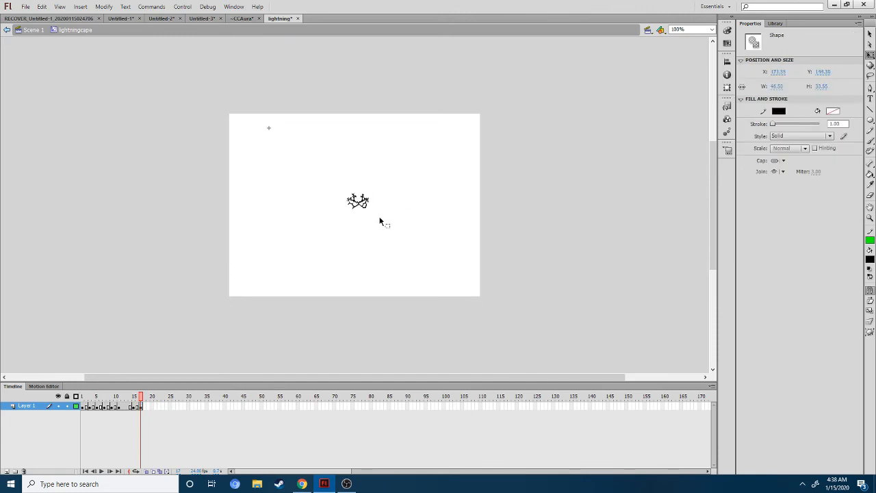
Remove two frames after the frame 11 keyframe so the last two keyframes fall on frames 13 and 15, and check the playback.
{"action": "left_click_drag", "start_coordinate": [141, 397], "coordinate": [126, 407]}
{"action": "right_click", "coordinate": [126, 408]}
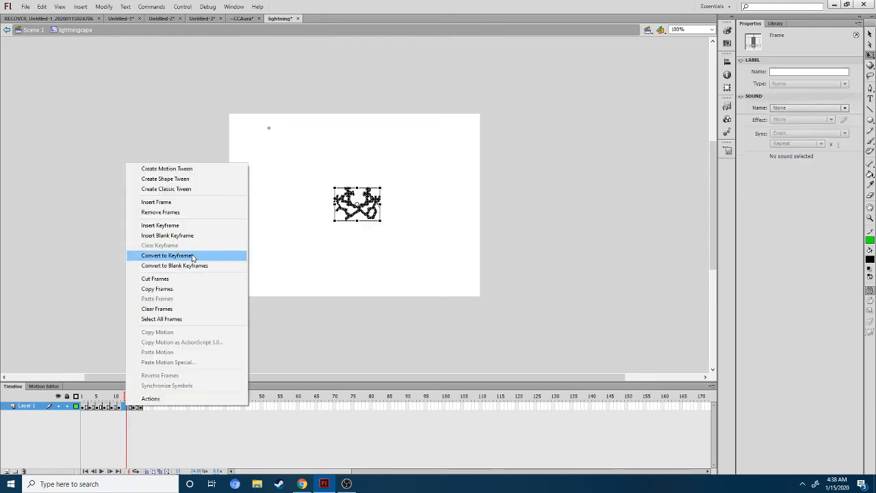
{"action": "left_click", "coordinate": [173, 225]}
{"action": "left_click", "coordinate": [171, 421]}
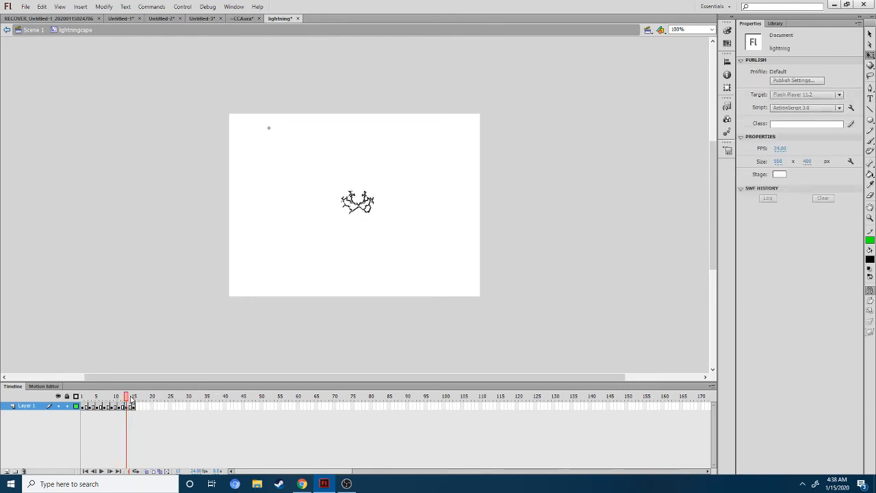
{"action": "left_click_drag", "start_coordinate": [131, 399], "coordinate": [134, 397]}
{"action": "key", "text": "Return"}
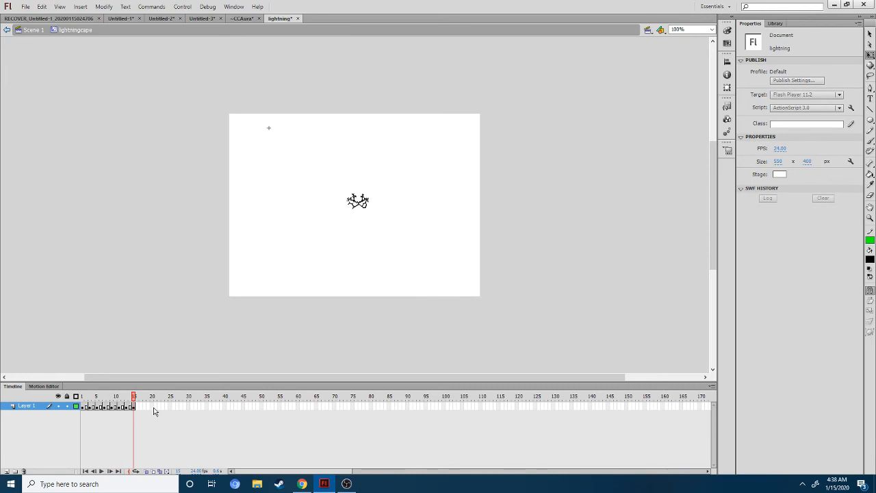
Insert a new keyframe at frame 17 and scale its lightning artwork down to about 30.5 by 22 pixels, keeping it centered.
{"action": "right_click", "coordinate": [143, 409]}
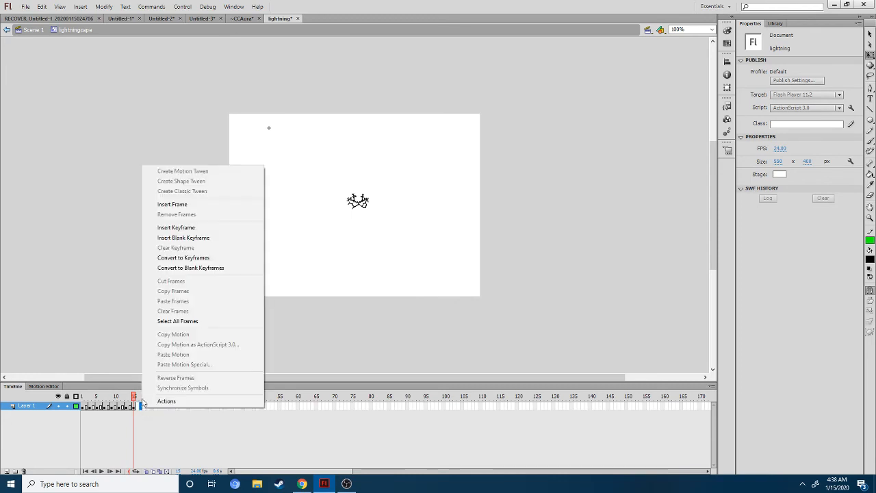
{"action": "left_click", "coordinate": [192, 228]}
{"action": "left_click", "coordinate": [369, 193]}
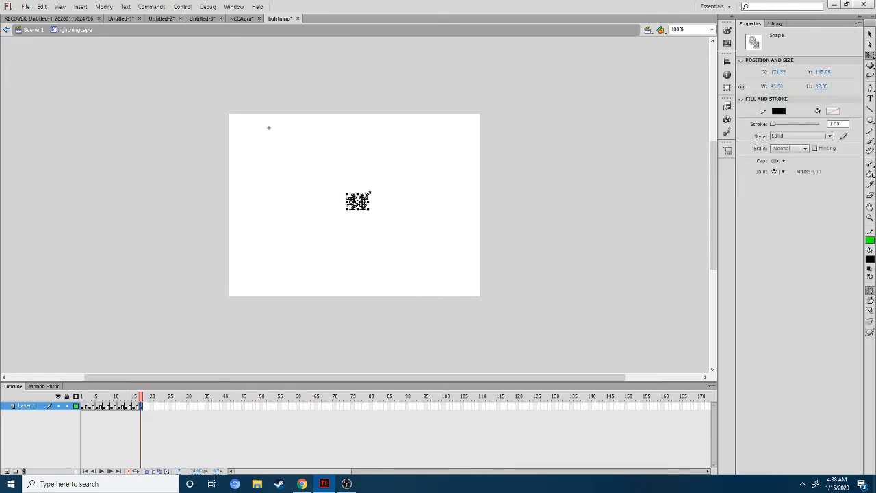
{"action": "left_click_drag", "start_coordinate": [370, 194], "coordinate": [362, 198]}
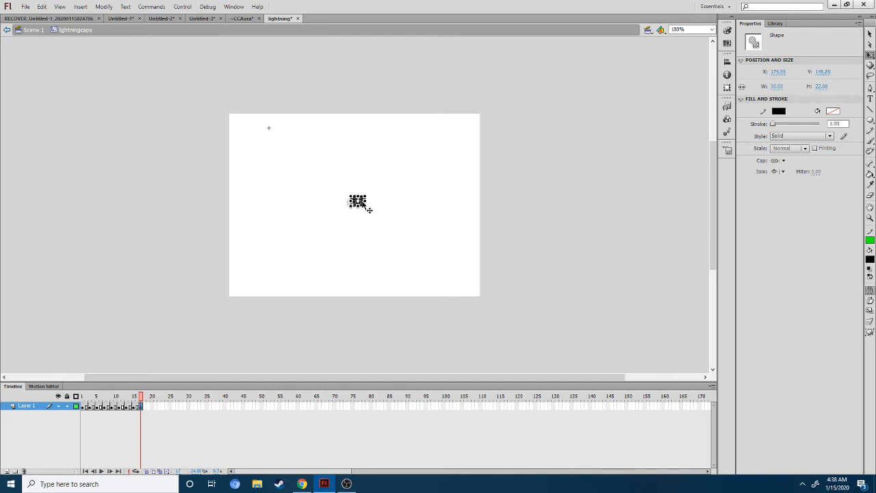
{"action": "left_click", "coordinate": [380, 203]}
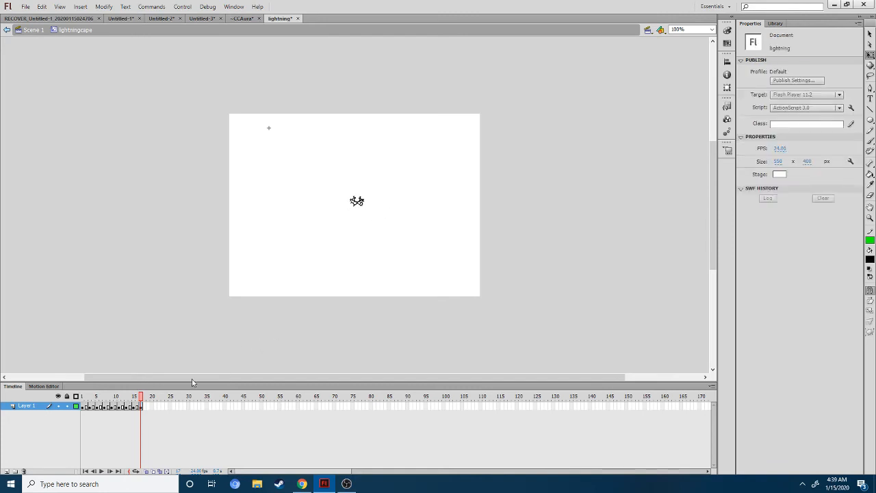
Insert a keyframe at frame 19 and scale its lightning artwork down to about 21.5 by 15.5 pixels.
{"action": "right_click", "coordinate": [148, 409]}
{"action": "left_click", "coordinate": [205, 226]}
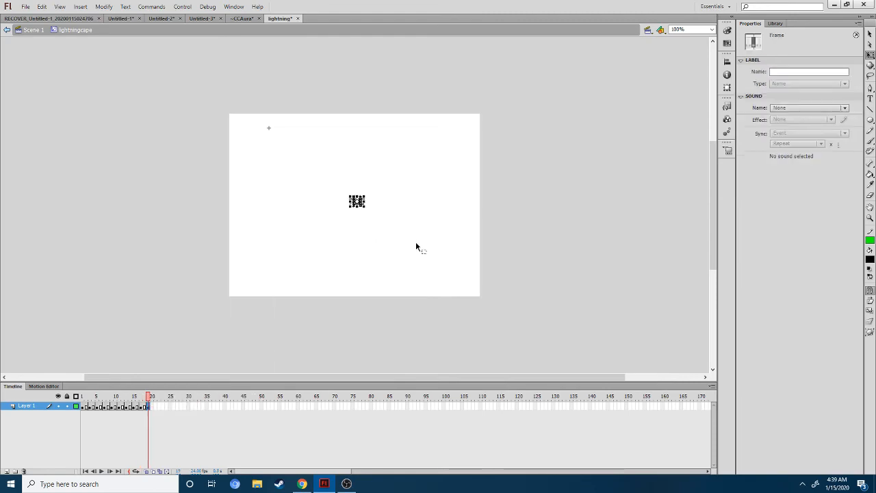
{"action": "key", "text": "ctrl+equal"}
{"action": "key", "text": "ctrl+equal"}
{"action": "key", "text": "ctrl+equal"}
{"action": "key", "text": "ctrl+equal"}
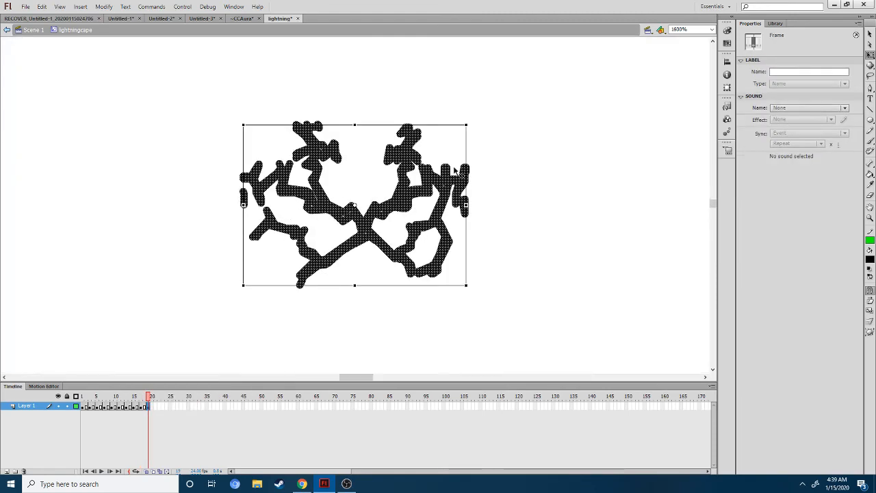
{"action": "left_click_drag", "start_coordinate": [466, 125], "coordinate": [404, 168]}
Move the scaled lightning on frame 19 up and to the right, and scrub to compare it with the previous keyframe.
{"action": "left_click", "coordinate": [392, 204]}
{"action": "left_click", "coordinate": [392, 208]}
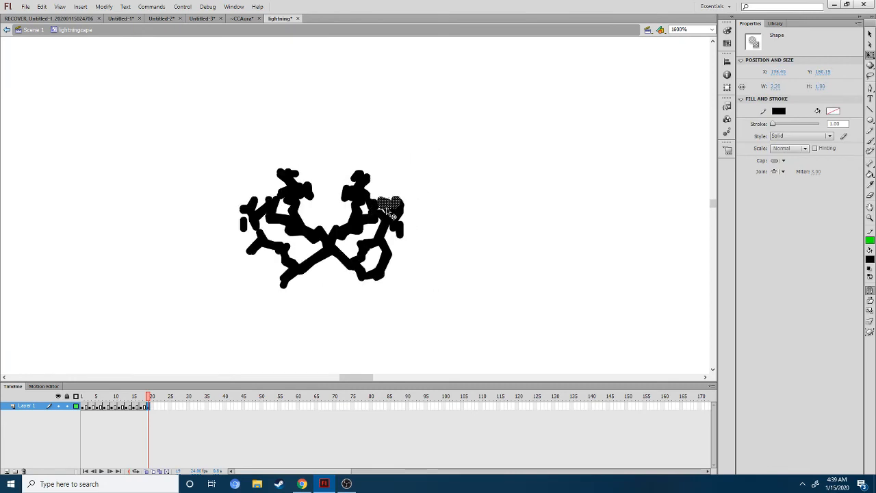
{"action": "left_click", "coordinate": [385, 215]}
{"action": "double_click", "coordinate": [386, 218]}
{"action": "left_click_drag", "start_coordinate": [385, 217], "coordinate": [424, 183]}
{"action": "left_click", "coordinate": [478, 201]}
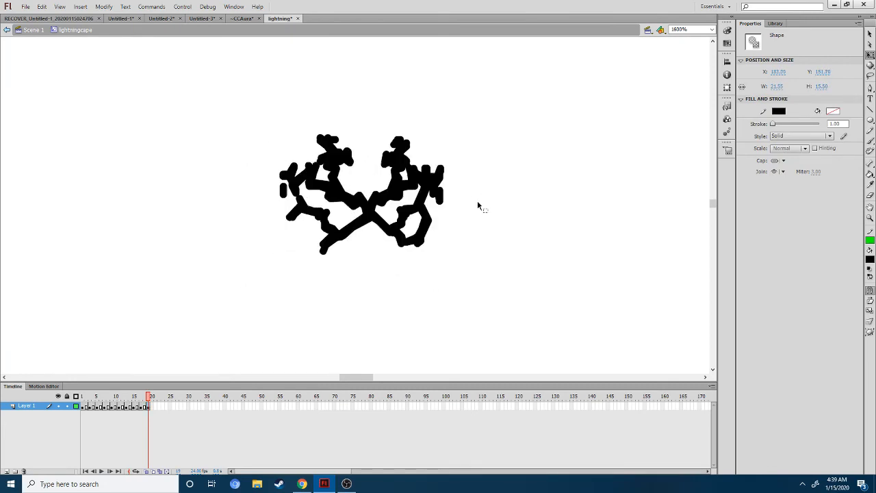
{"action": "left_click_drag", "start_coordinate": [150, 400], "coordinate": [146, 397]}
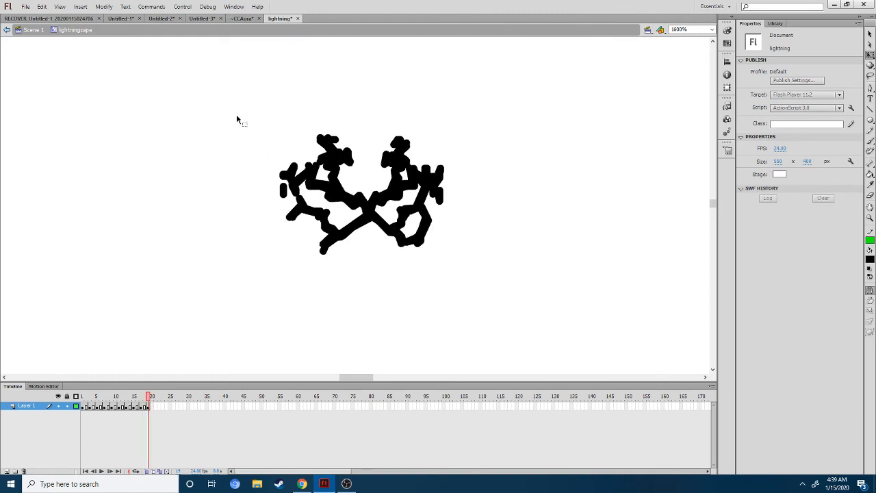
Shift the whole frame 19 lightning down and fine-tune it horizontally until it is centered on the previous keyframe's artwork.
{"action": "left_click_drag", "start_coordinate": [237, 119], "coordinate": [504, 271]}
{"action": "left_click_drag", "start_coordinate": [378, 214], "coordinate": [366, 228]}
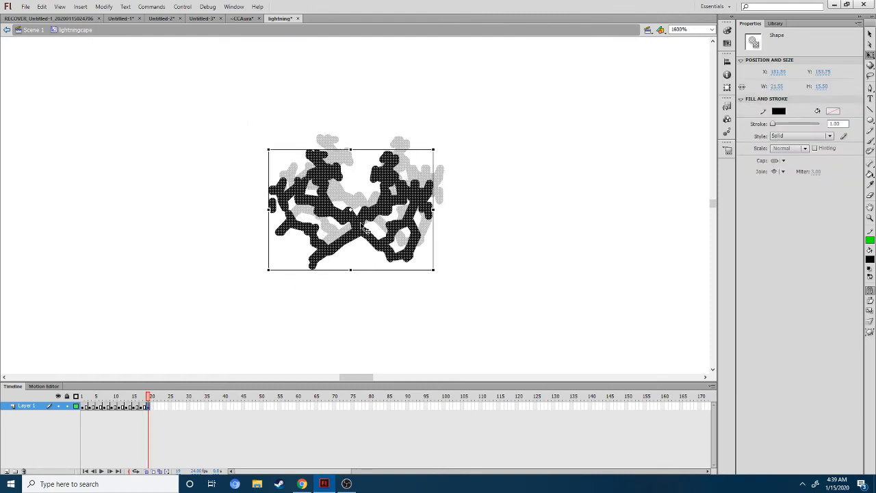
{"action": "left_click", "coordinate": [308, 308]}
{"action": "left_click_drag", "start_coordinate": [147, 397], "coordinate": [149, 397]}
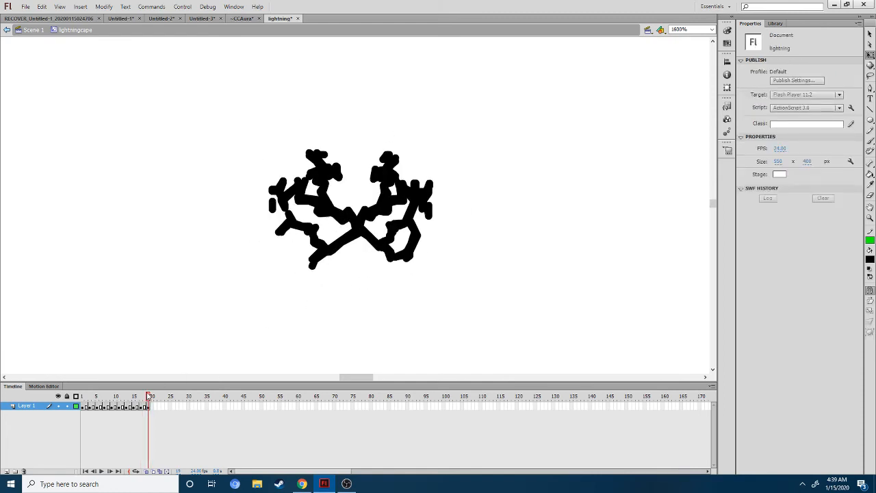
{"action": "key", "text": "ctrl+a"}
{"action": "left_click_drag", "start_coordinate": [364, 225], "coordinate": [373, 225]}
{"action": "left_click", "coordinate": [424, 261]}
{"action": "left_click_drag", "start_coordinate": [150, 397], "coordinate": [150, 398]}
{"action": "left_click_drag", "start_coordinate": [245, 121], "coordinate": [583, 281]}
{"action": "key", "text": "Left"}
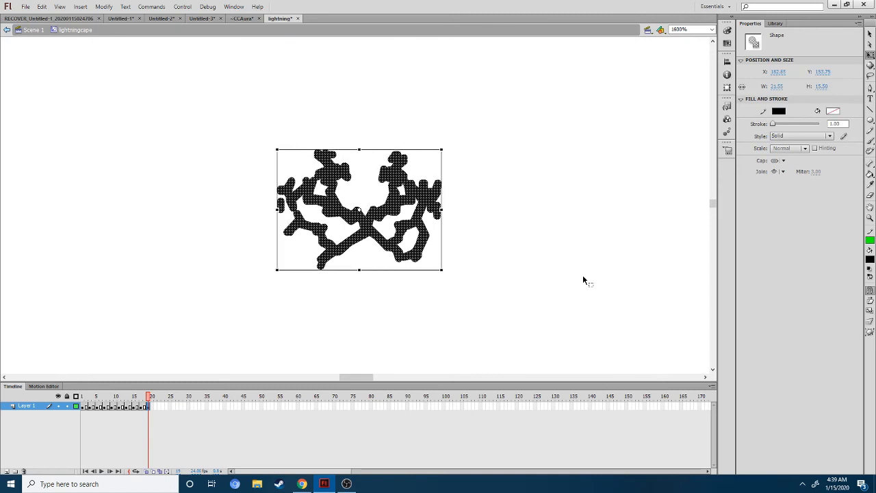
{"action": "left_click", "coordinate": [499, 324]}
Insert a keyframe at frame 21 and scale its lightning artwork down to about 13 by 9.5 pixels.
{"action": "key", "text": "ctrl+minus"}
{"action": "key", "text": "ctrl+minus"}
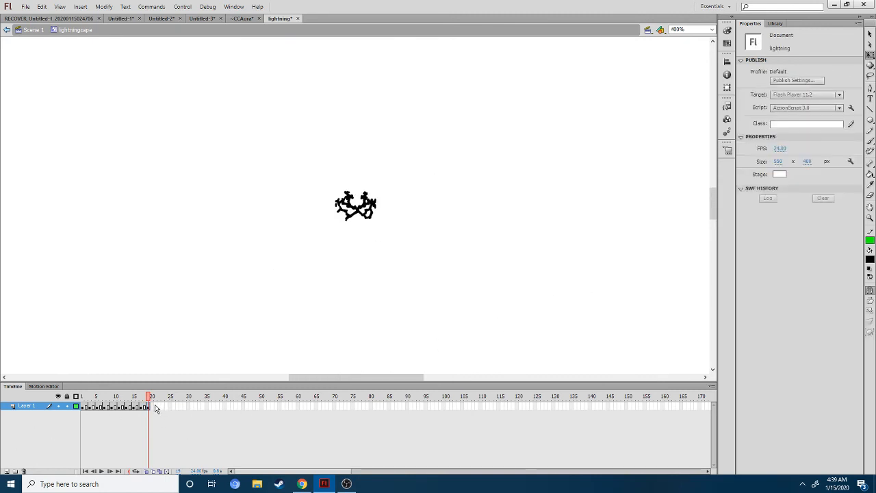
{"action": "right_click", "coordinate": [155, 408]}
{"action": "left_click", "coordinate": [208, 224]}
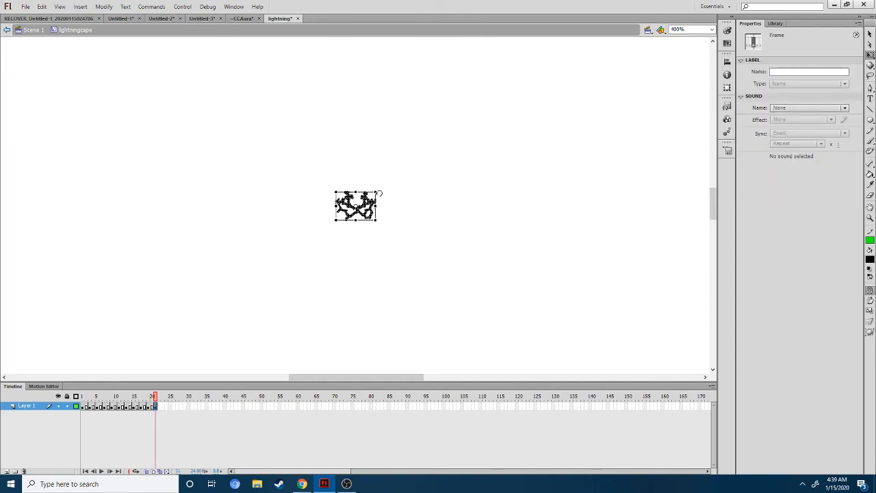
{"action": "left_click_drag", "start_coordinate": [375, 192], "coordinate": [365, 206]}
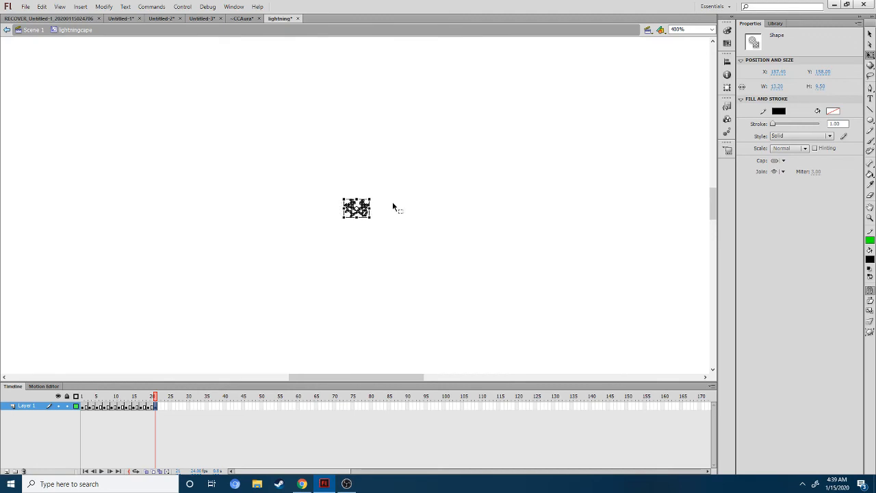
{"action": "left_click", "coordinate": [392, 204]}
{"action": "key", "text": "ctrl+minus"}
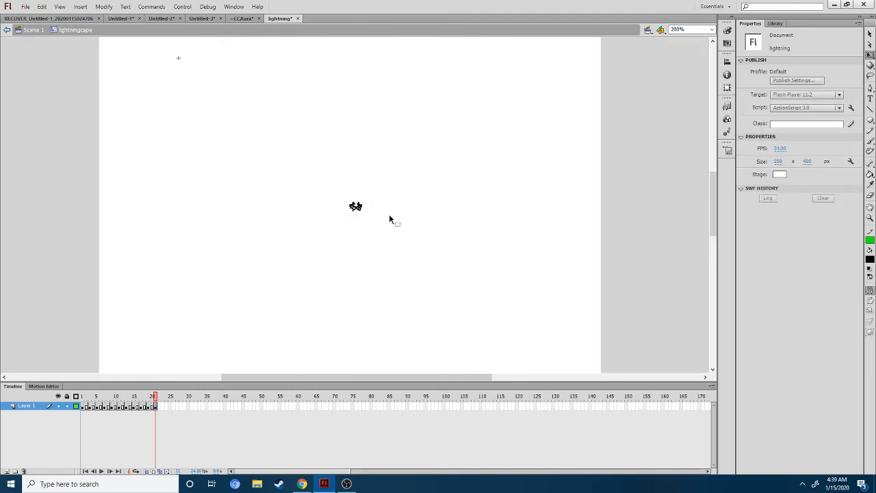
Test the scene without saving the other document, watch the shrinking lightning cape in a maximized preview, and replay the timeline.
{"action": "key", "text": "Return"}
{"action": "left_click", "coordinate": [182, 6]}
{"action": "left_click", "coordinate": [210, 86]}
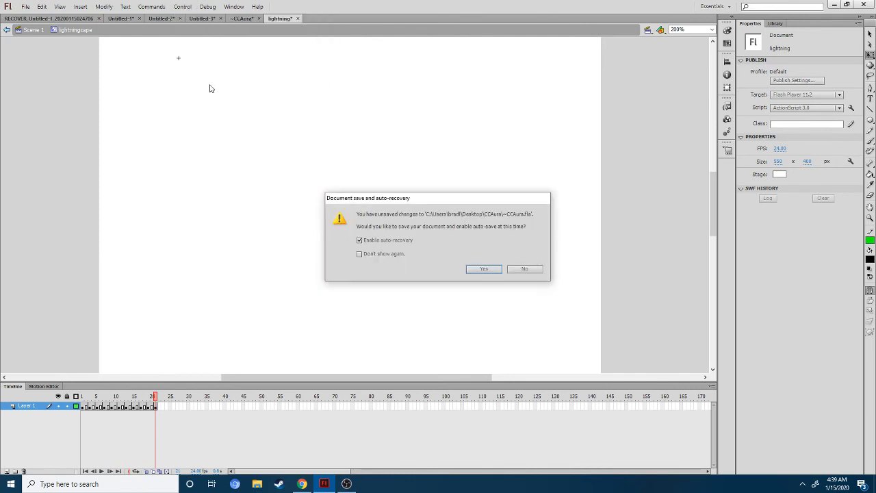
{"action": "left_click", "coordinate": [525, 269]}
{"action": "left_click", "coordinate": [182, 6]}
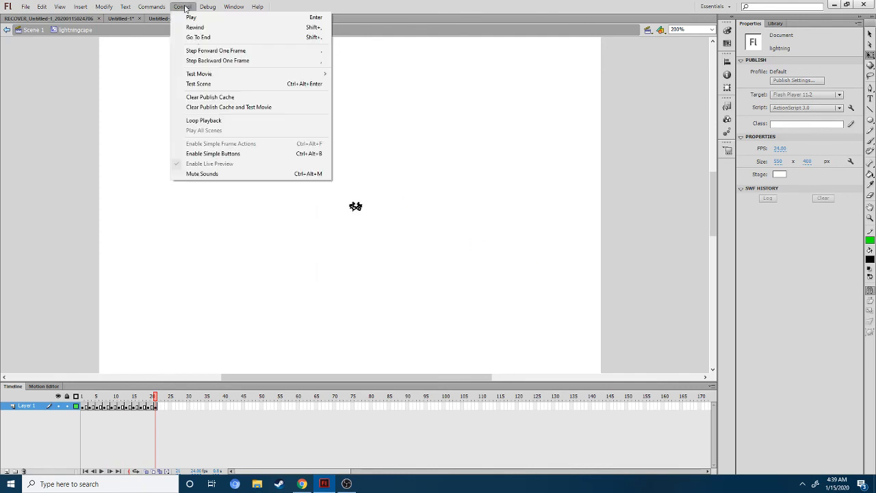
{"action": "left_click", "coordinate": [212, 84]}
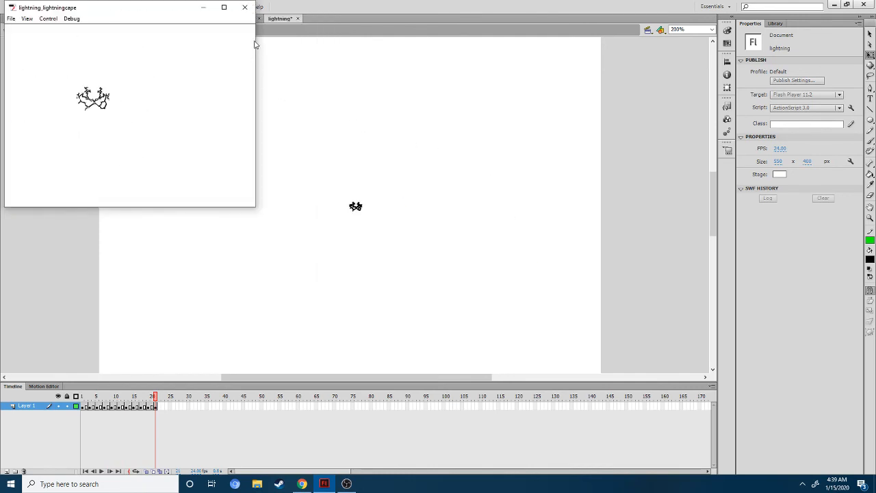
{"action": "left_click", "coordinate": [223, 7]}
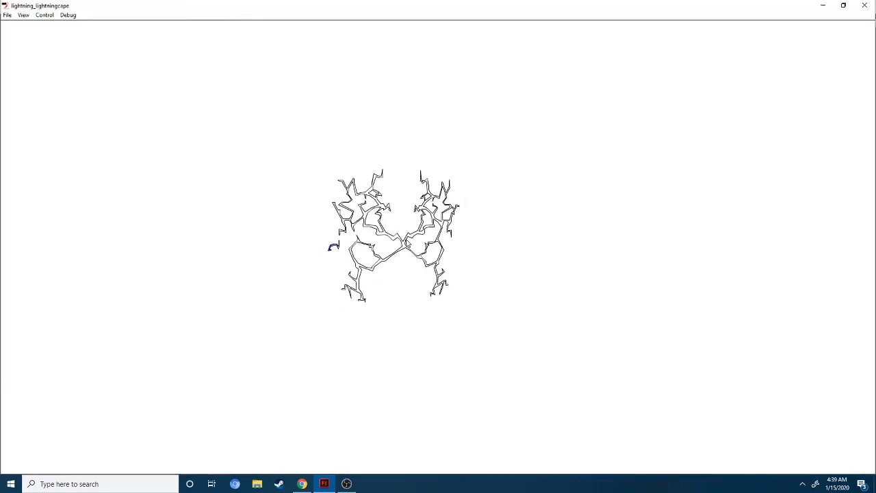
{"action": "left_click", "coordinate": [865, 5]}
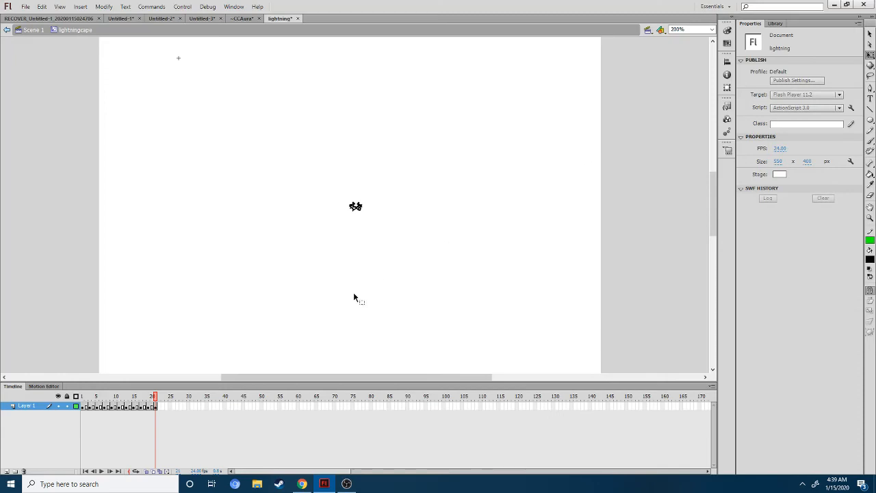
{"action": "left_click_drag", "start_coordinate": [326, 177], "coordinate": [405, 275]}
{"action": "left_click", "coordinate": [404, 277]}
{"action": "key", "text": "Return"}
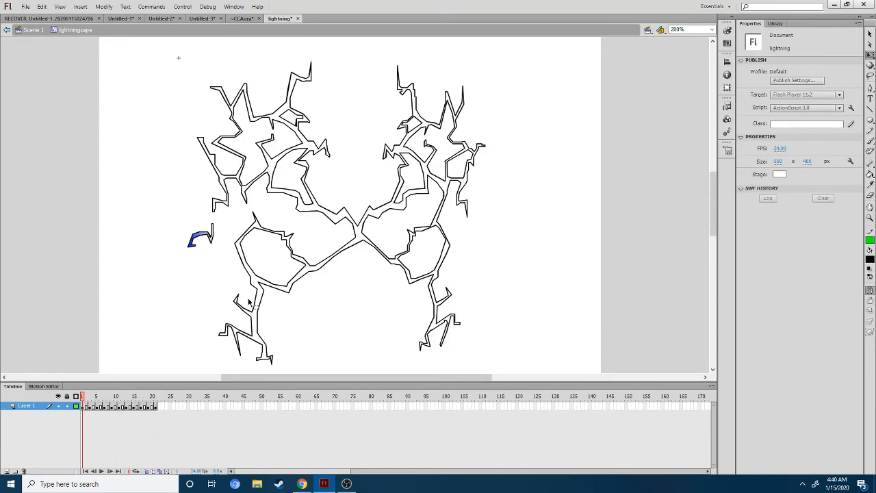
Add a text box beside the lightning cape on frame 1, widen it to 254 pixels, and write "u can use blank keyframes if uwan".
{"action": "left_click", "coordinate": [870, 98]}
{"action": "left_click_drag", "start_coordinate": [472, 142], "coordinate": [566, 196]}
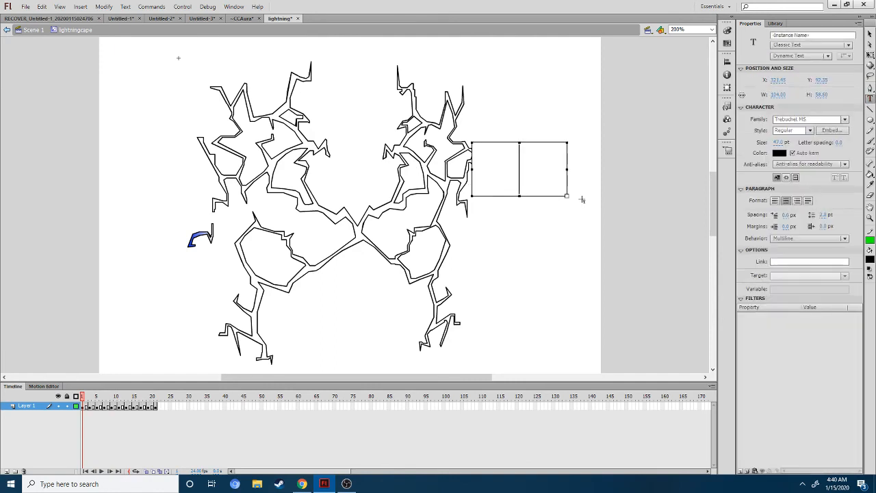
{"action": "type", "text": "u can"}
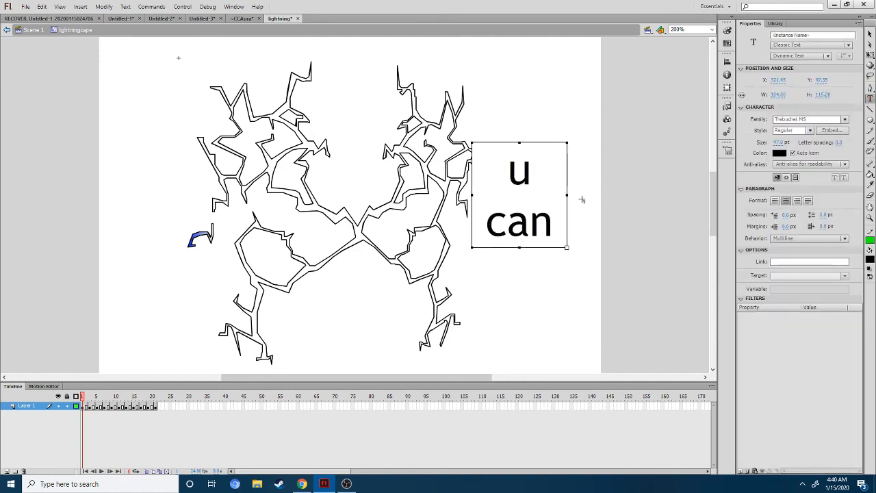
{"action": "type", "text": " use blank"}
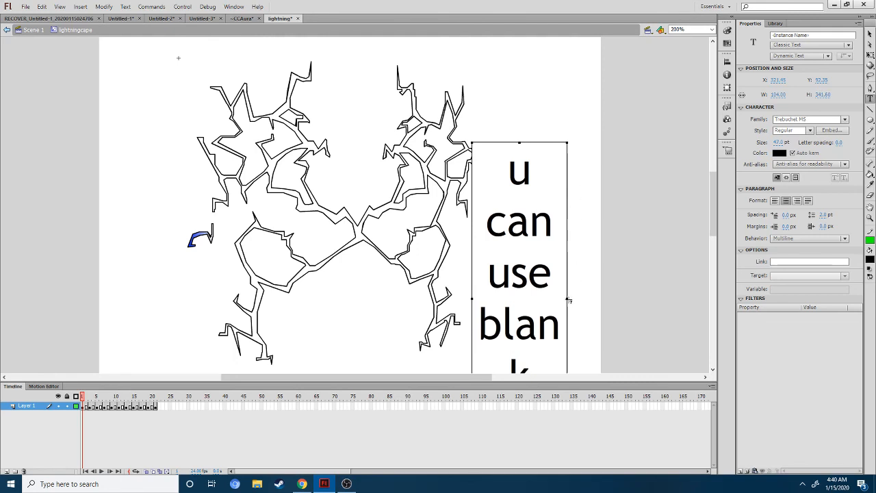
{"action": "left_click_drag", "start_coordinate": [569, 300], "coordinate": [703, 298]}
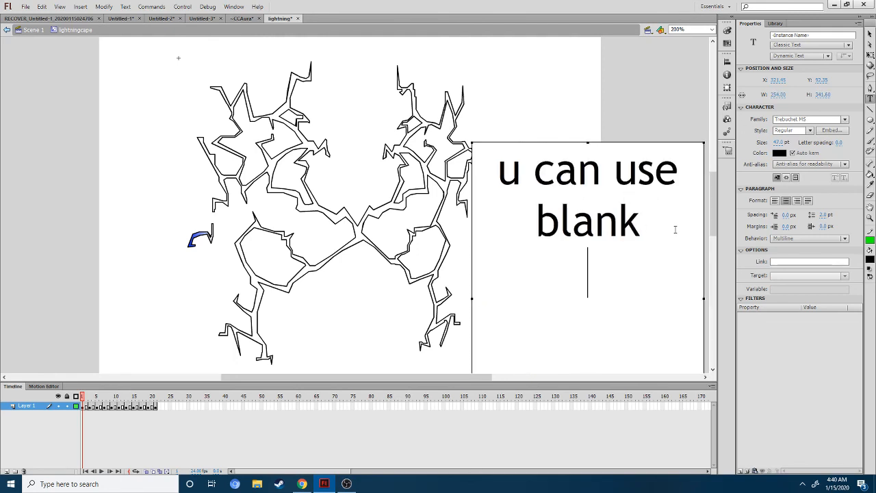
{"action": "type", "text": "keyframes"}
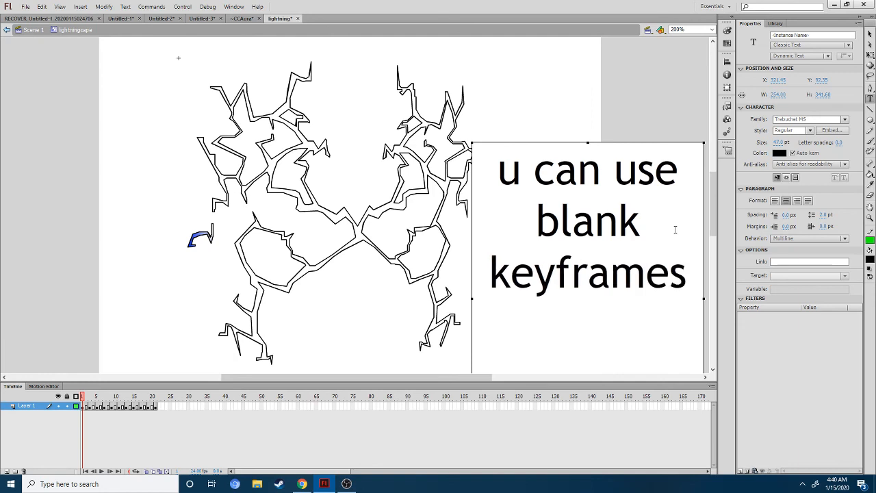
{"action": "type", "text": " if uwant"}
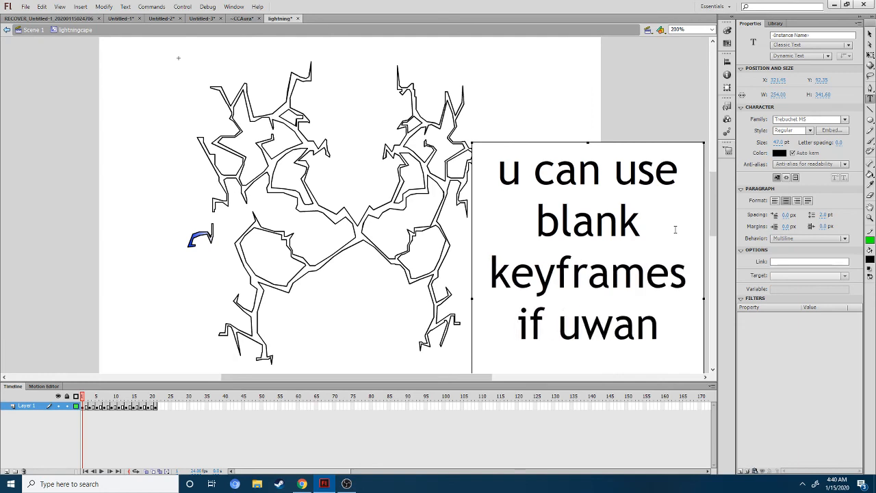
Replace the text box content with "i reccomend if you want it to be a good animation".
{"action": "key", "text": "ctrl+a"}
{"action": "key", "text": "BackSpace"}
{"action": "type", "text": "i reccomend"}
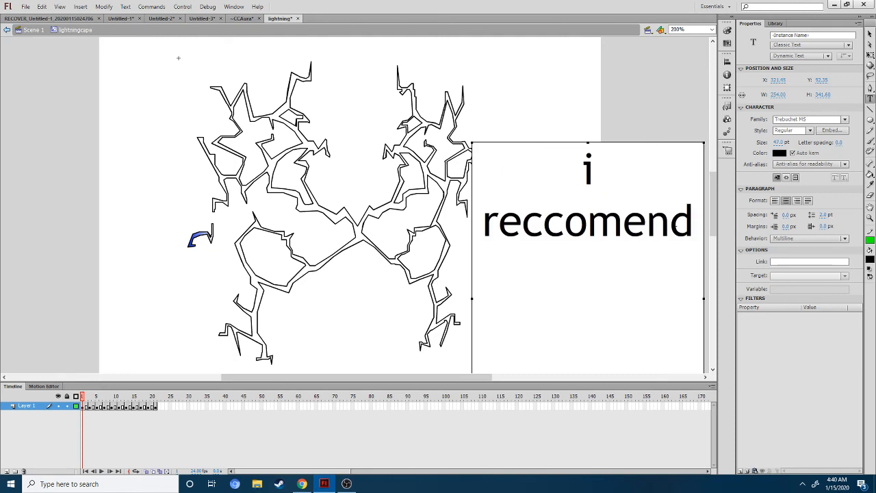
{"action": "type", "text": " if you want it"}
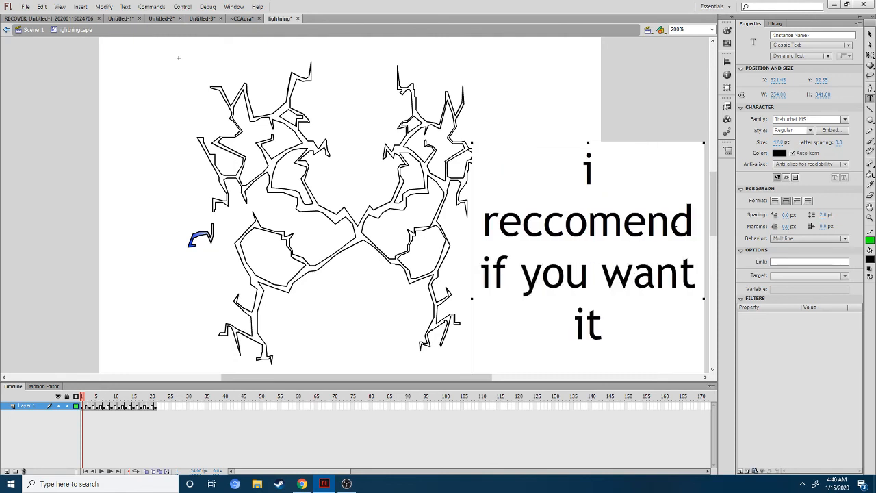
{"action": "type", "text": " to be a good"}
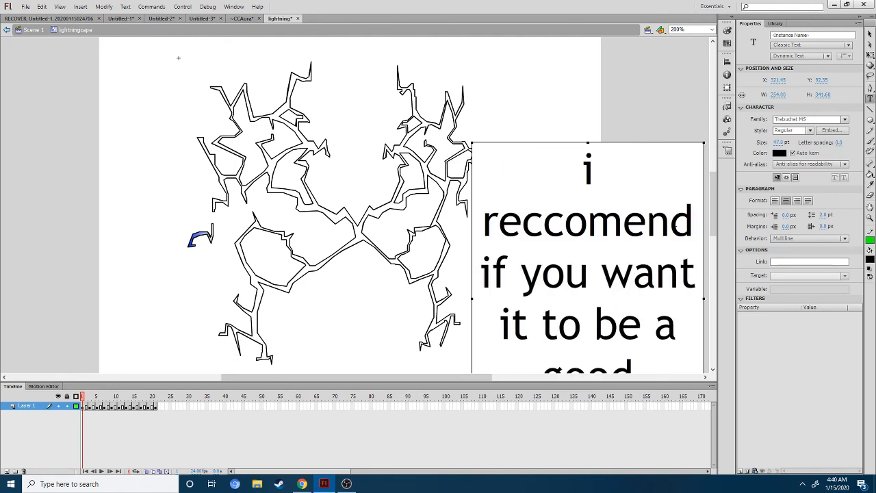
{"action": "key", "text": "Return"}
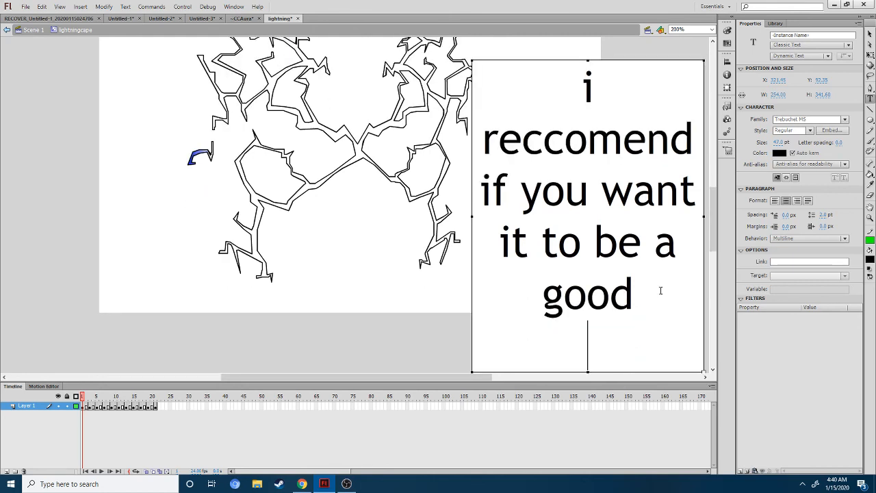
{"action": "type", "text": "animation"}
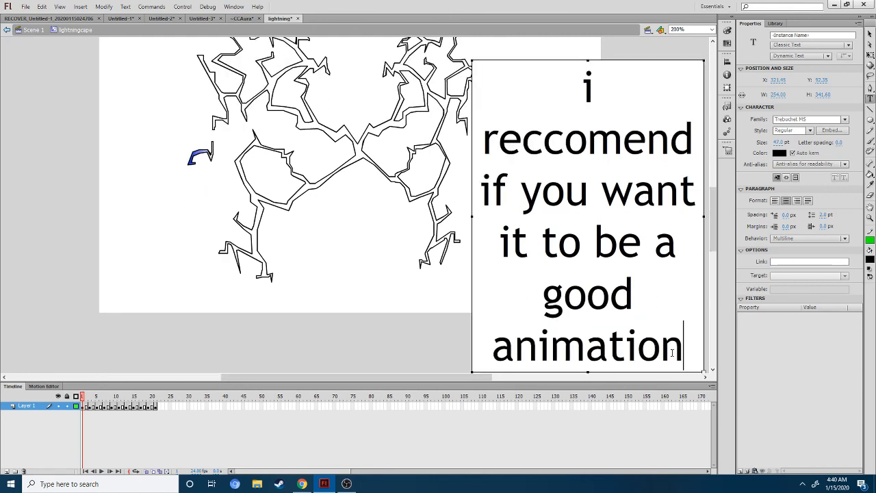
Replace the text box content with "use less space when animating in the frames".
{"action": "left_click_drag", "start_coordinate": [682, 350], "coordinate": [578, 85]}
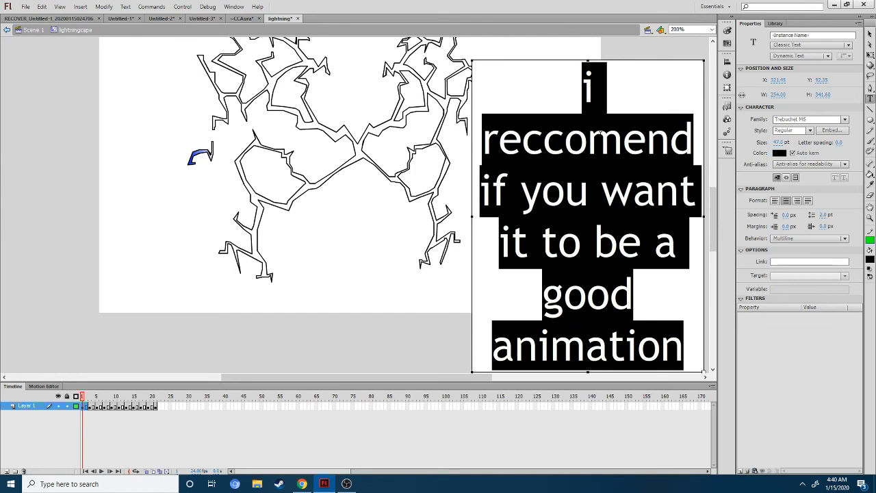
{"action": "key", "text": "BackSpace"}
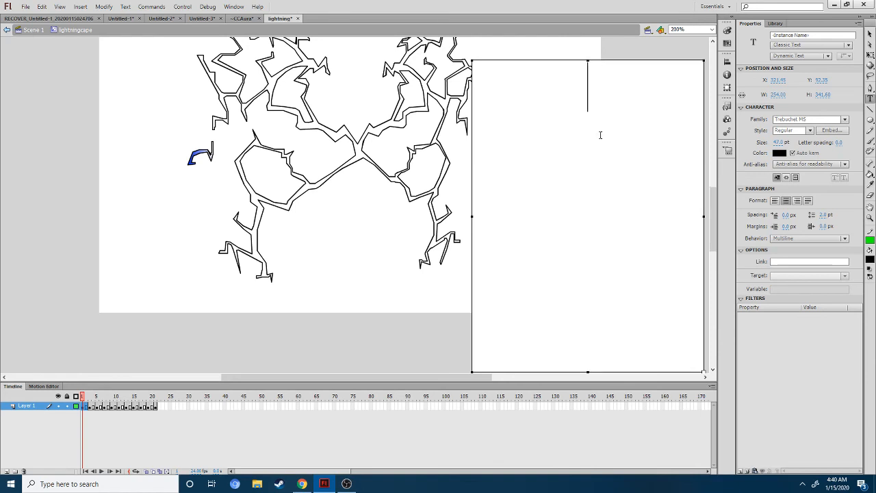
{"action": "type", "text": "i"}
{"action": "key", "text": "BackSpace"}
{"action": "type", "text": "use"}
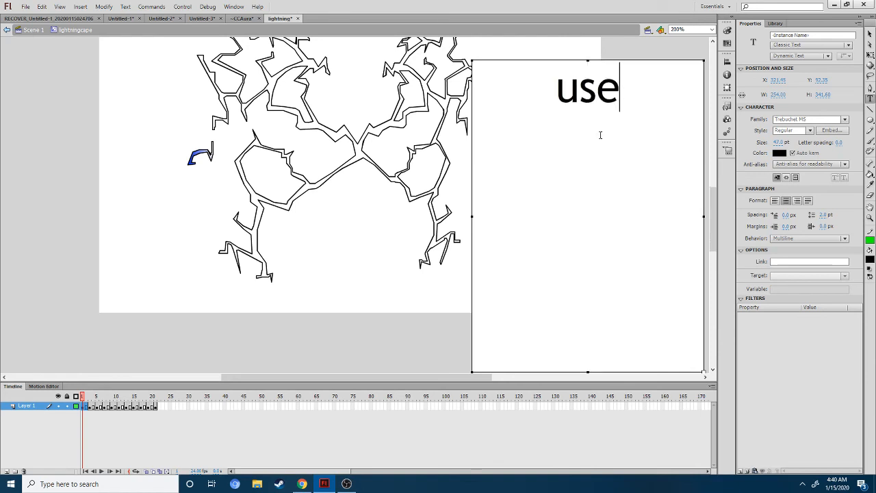
{"action": "type", "text": " le"}
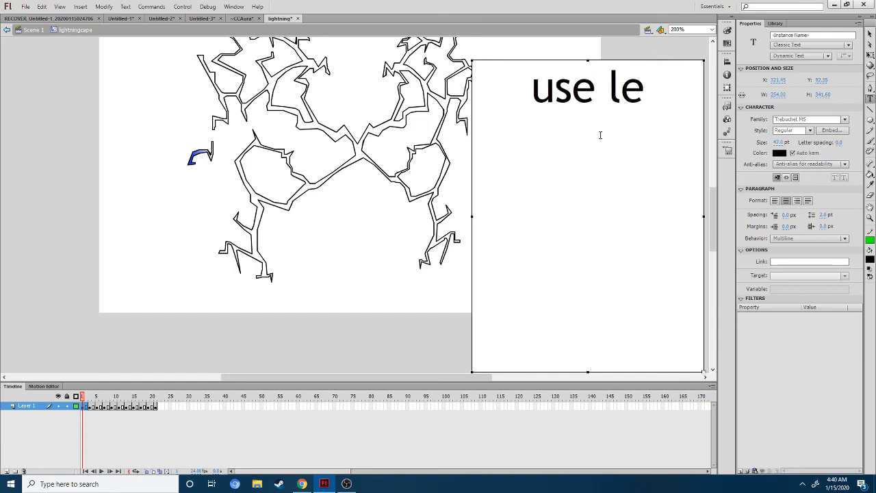
{"action": "type", "text": "ss space when animating"}
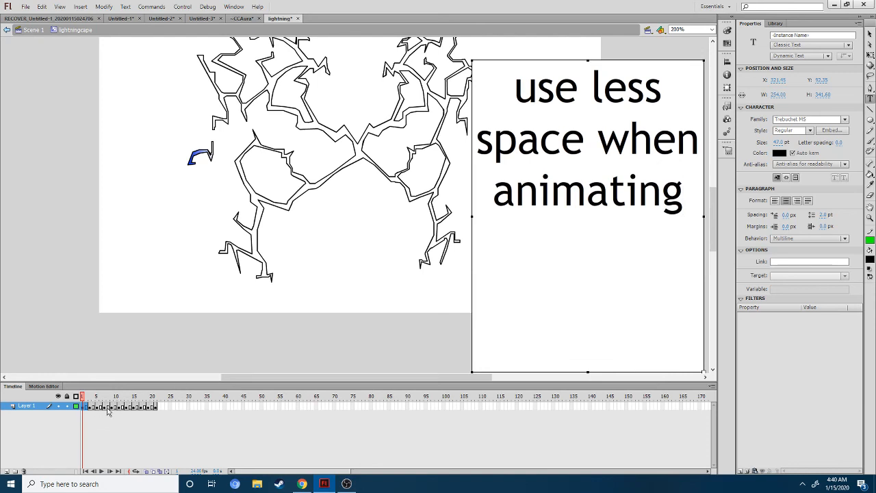
{"action": "type", "text": " in the frames"}
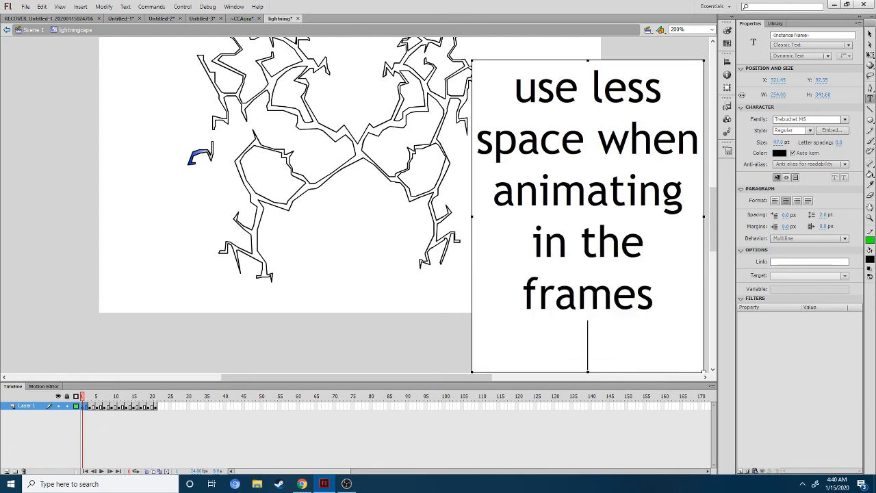
Scrub through the shrinking lightning cape's frames to the end, and look at the Untitled-3 and Untitled-2 animations.
{"action": "key", "text": "Return"}
{"action": "left_click_drag", "start_coordinate": [89, 408], "coordinate": [162, 411]}
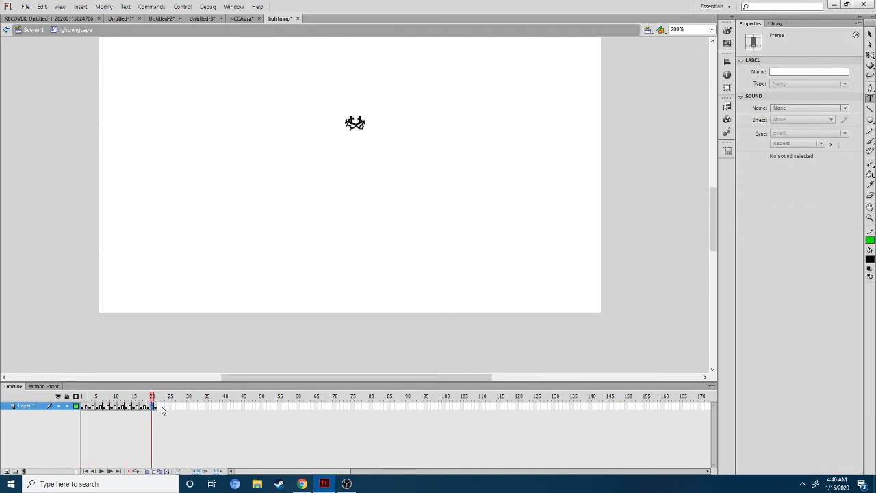
{"action": "left_click", "coordinate": [207, 19]}
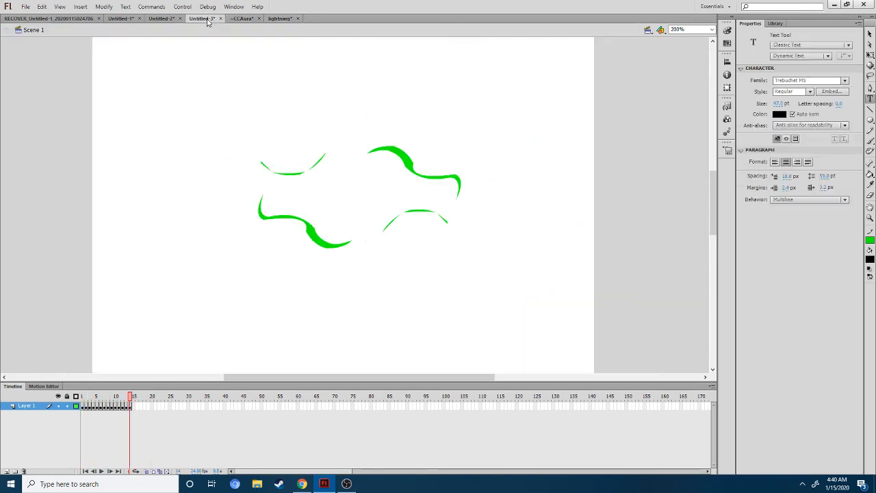
{"action": "left_click", "coordinate": [161, 19]}
In Untitled-1, scrub through the green burst keyframes and remove the extra held frames from frame 27 to the timeline's end.
{"action": "left_click", "coordinate": [120, 19]}
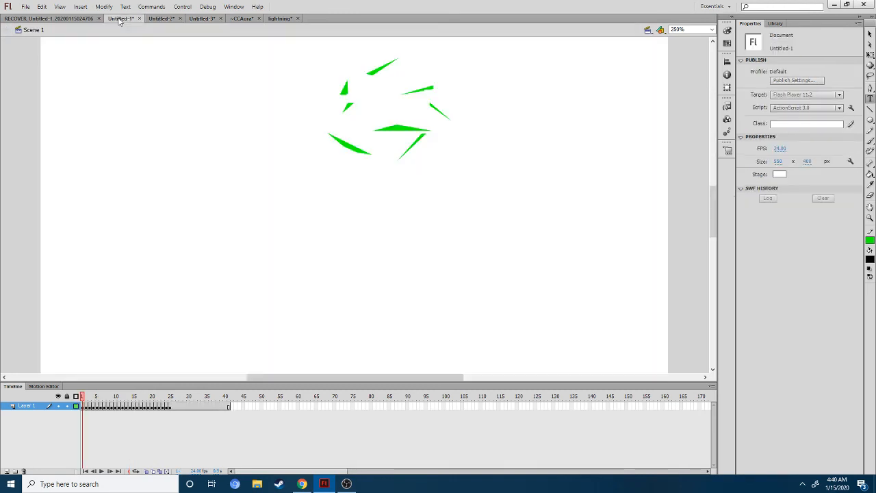
{"action": "left_click_drag", "start_coordinate": [169, 406], "coordinate": [83, 409]}
{"action": "left_click", "coordinate": [176, 418]}
{"action": "left_click", "coordinate": [172, 408]}
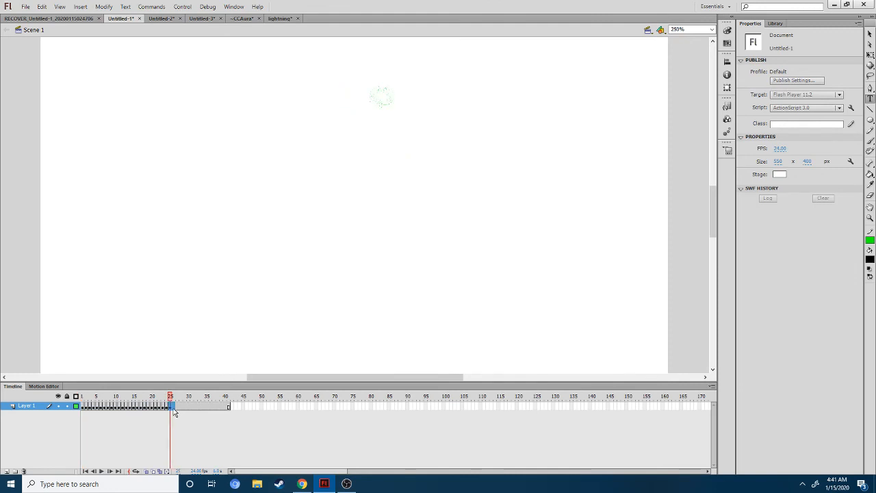
{"action": "left_click_drag", "start_coordinate": [173, 408], "coordinate": [218, 406]}
{"action": "left_click", "coordinate": [189, 417]}
{"action": "right_click", "coordinate": [218, 407]}
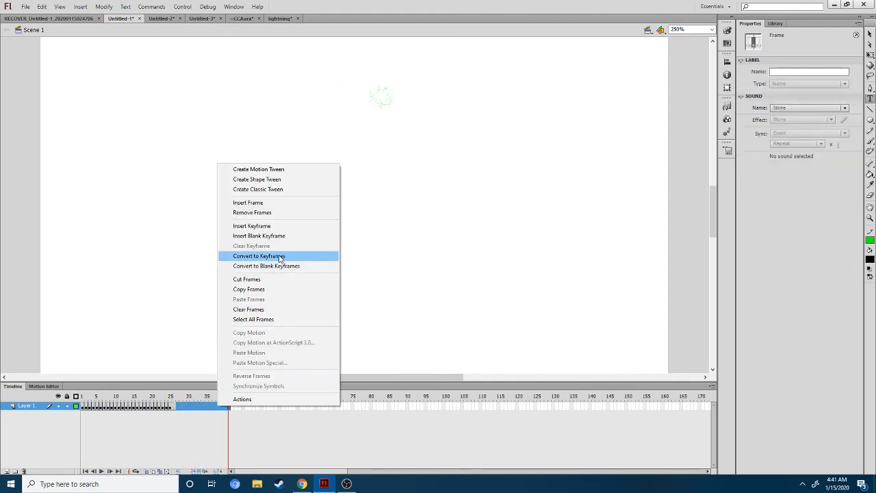
{"action": "left_click", "coordinate": [252, 212]}
{"action": "left_click", "coordinate": [199, 436]}
{"action": "right_click", "coordinate": [176, 407]}
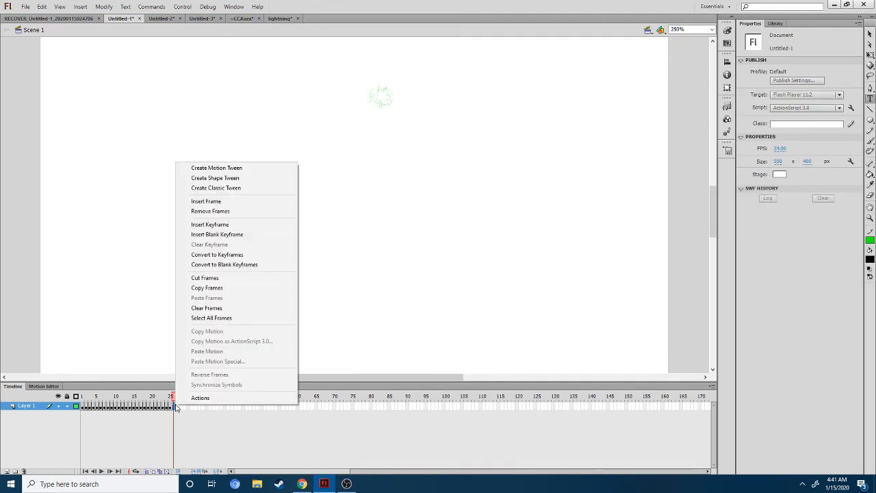
{"action": "left_click", "coordinate": [212, 398]}
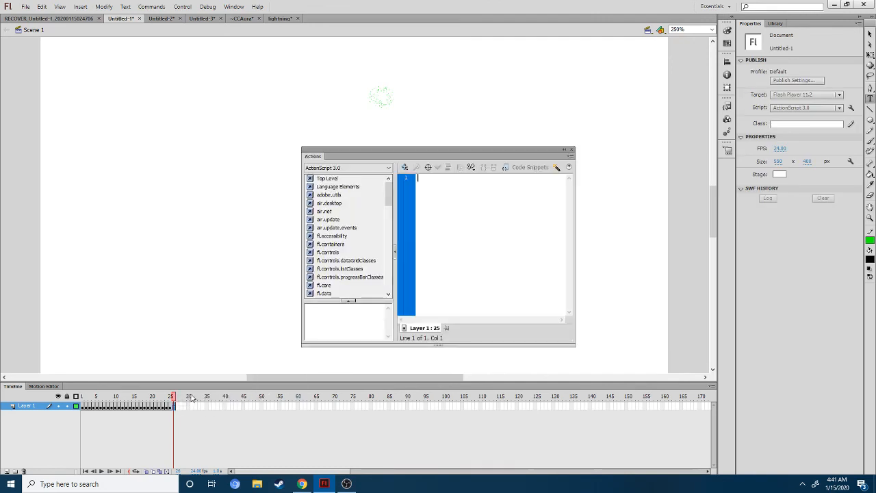
{"action": "left_click", "coordinate": [572, 151]}
Open the frame commands for the leftover held frame after the last keyframe on Layer 1.
{"action": "right_click", "coordinate": [176, 408]}
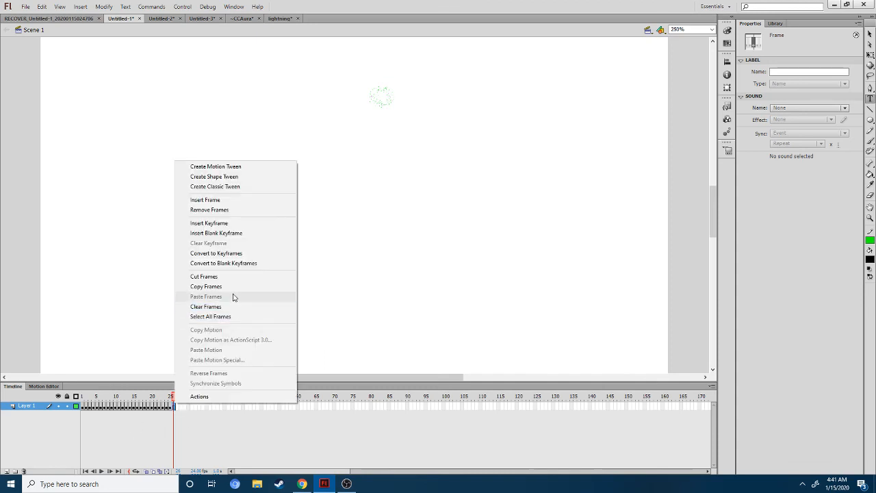